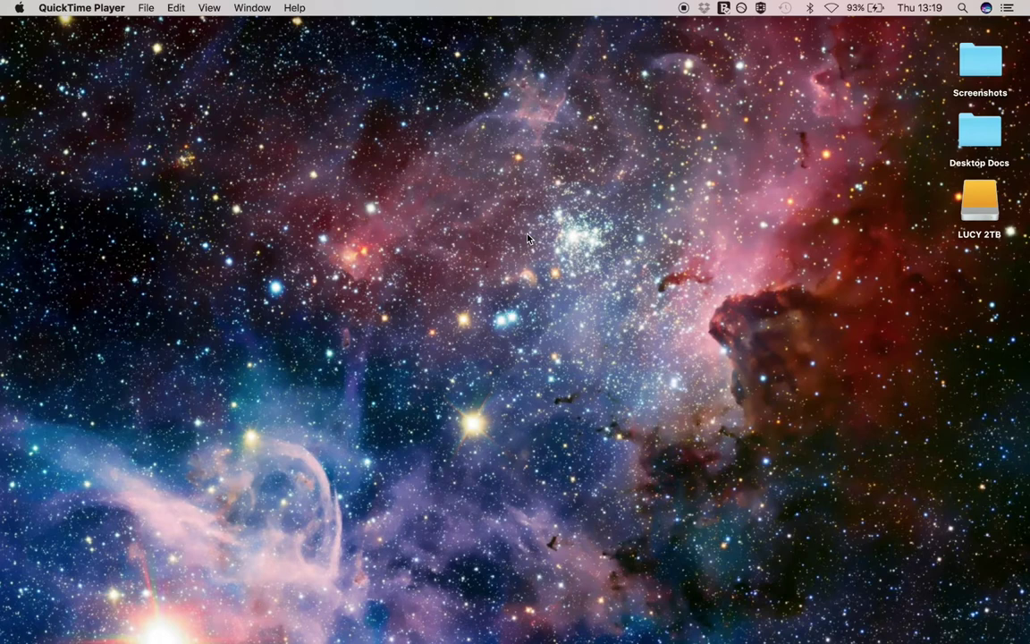
Step: Switch to Final Cut Pro and open the Aerial Solo project from the Aerial event
key("ctrl+Right")
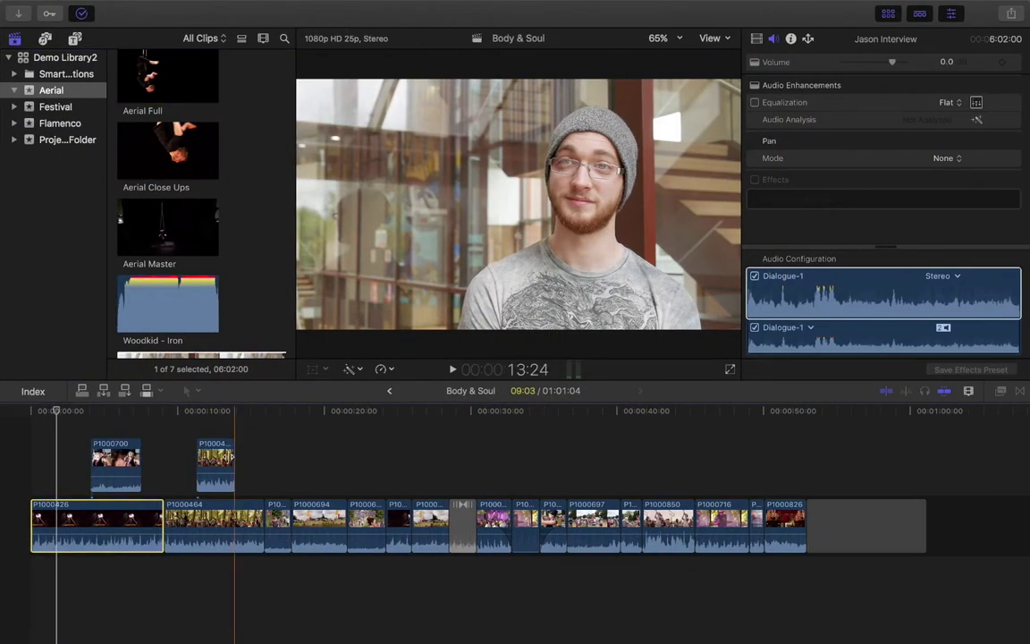
left_click(98, 428)
left_click(312, 472)
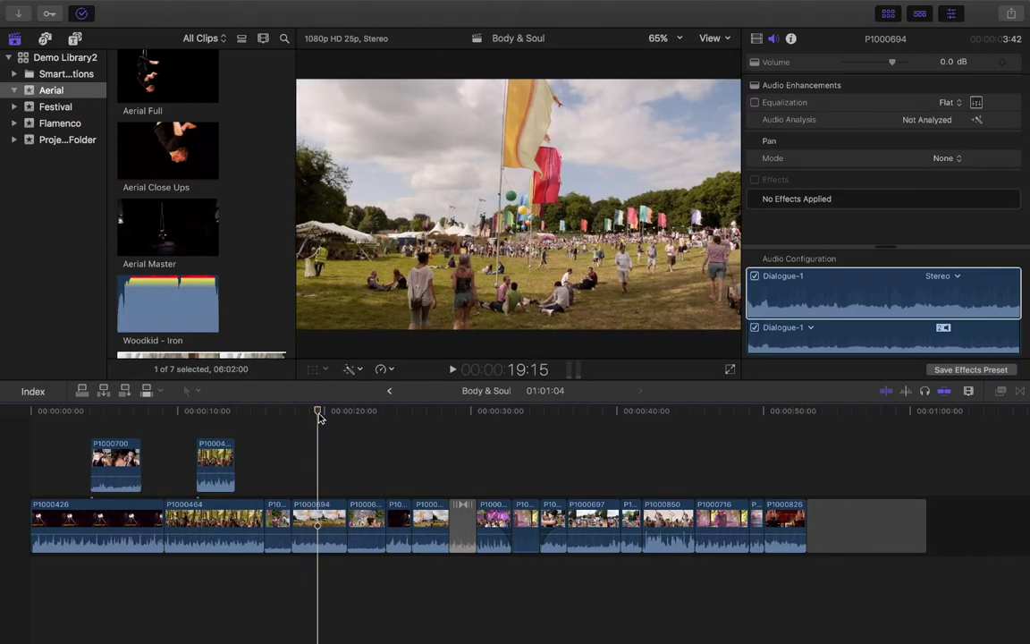
left_click(318, 524)
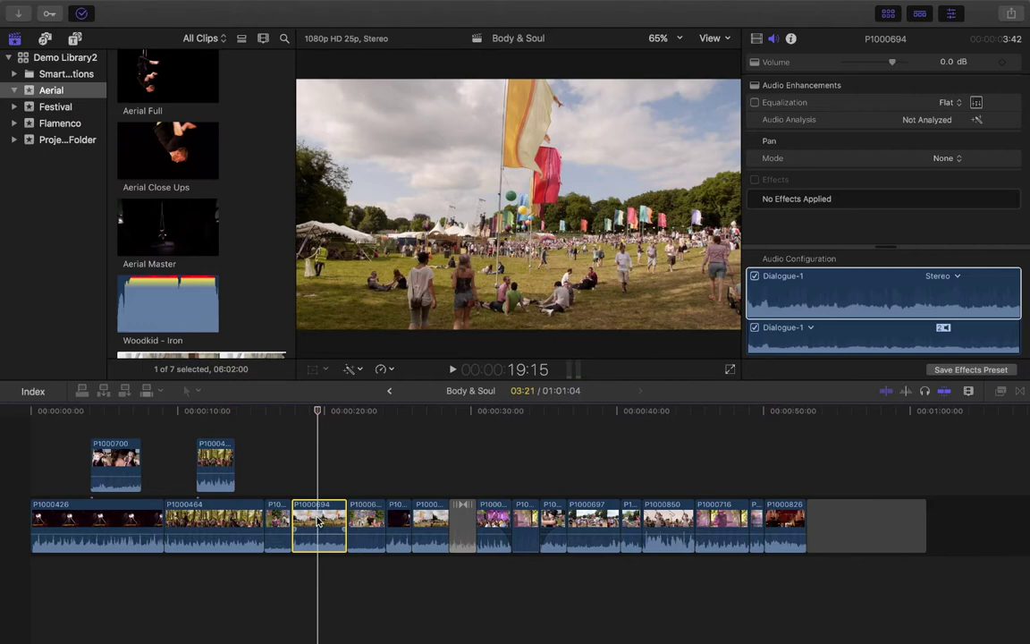
scroll(188, 217, "up", 2)
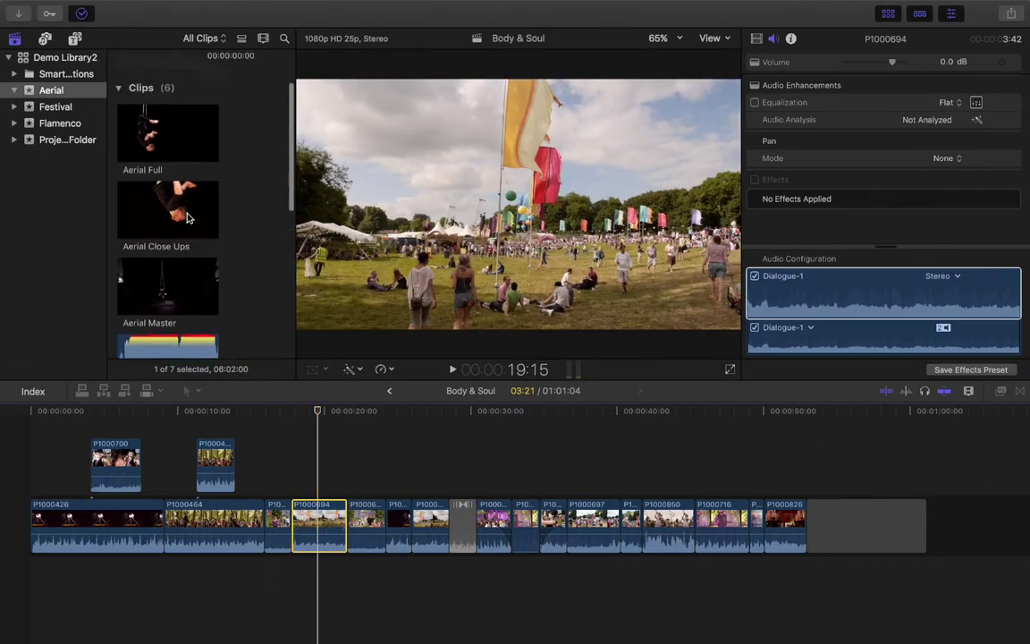
scroll(188, 216, "up", 2)
left_click(47, 86)
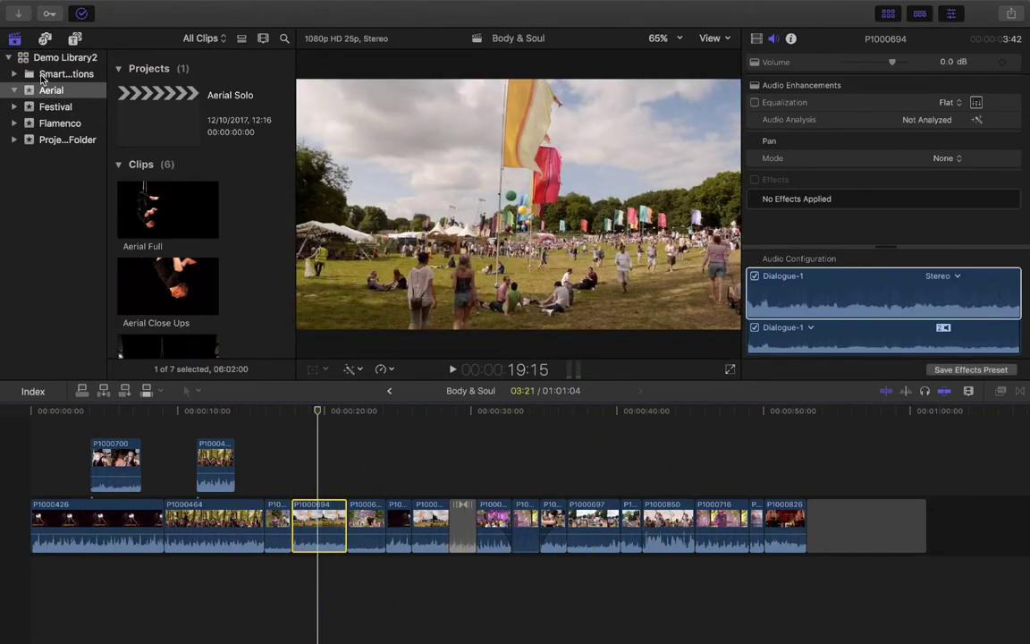
left_click(50, 93)
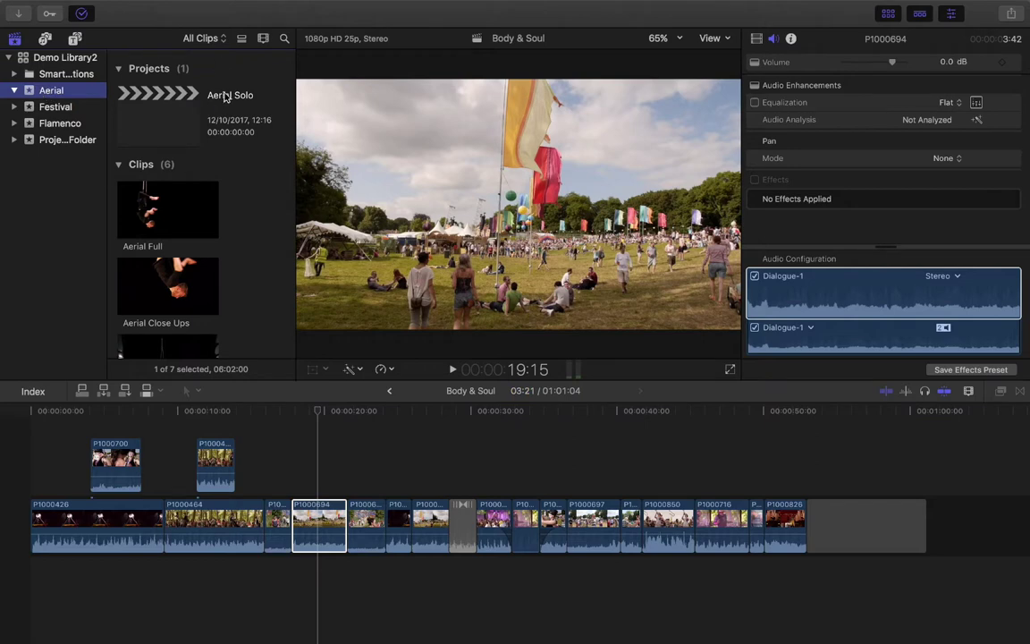
left_click(161, 126)
double_click(161, 126)
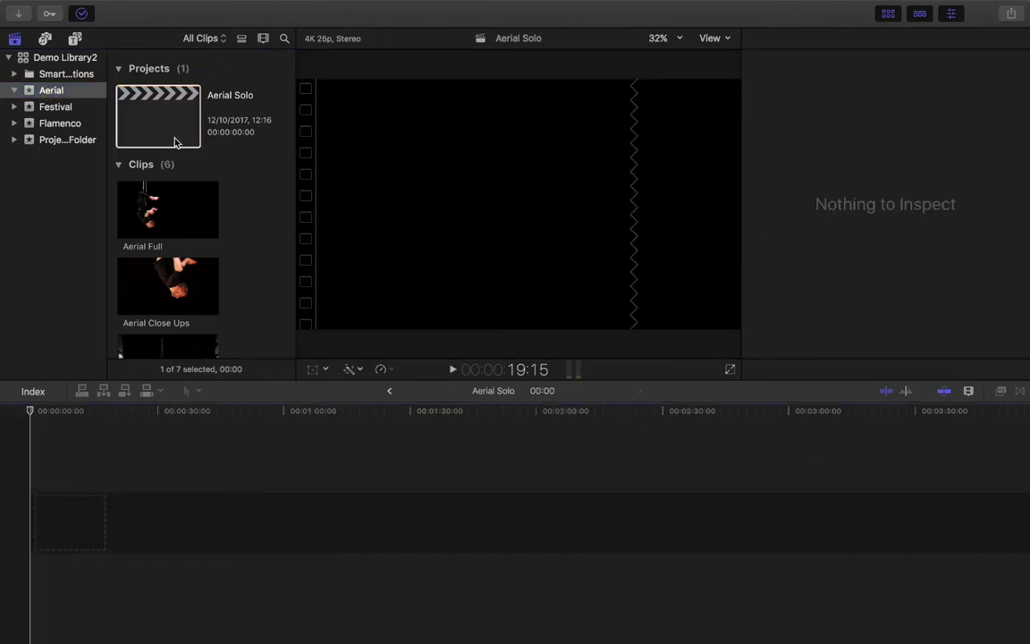
Step: Append the marked ranges of Aerial Full, Aerial Close Ups and Aerial Master to the empty storyline, in that order
left_click(150, 222)
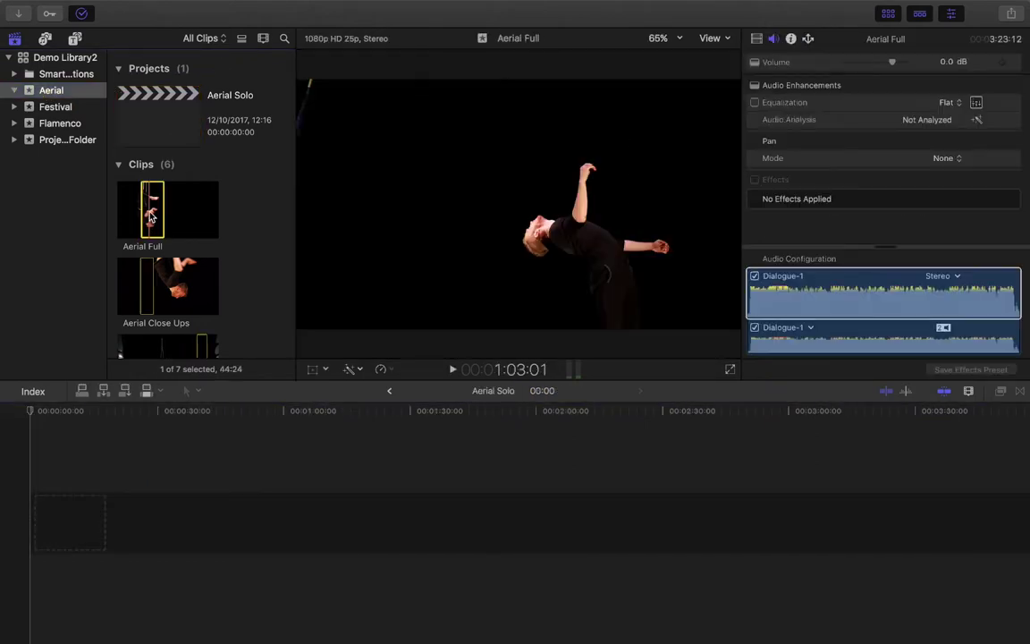
left_click(122, 404)
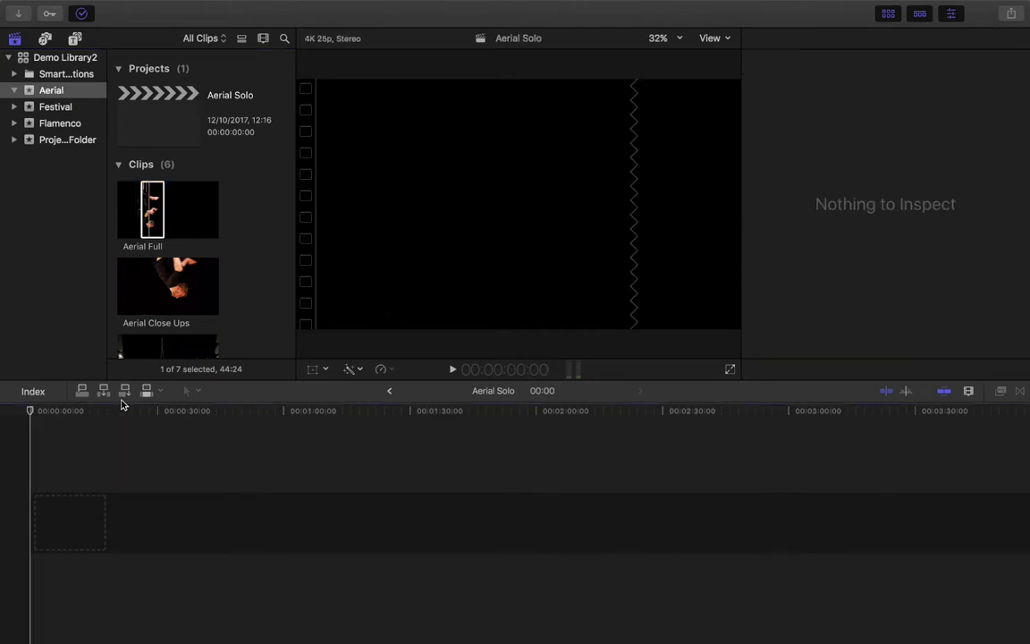
left_click(151, 228)
key("e")
left_click(147, 288)
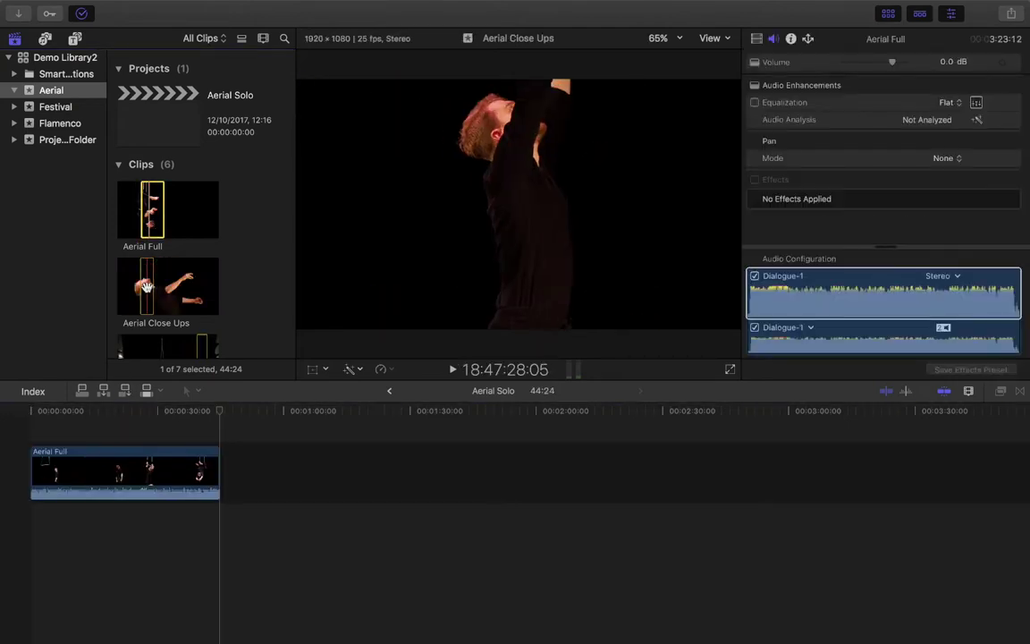
key("e")
left_click(202, 349)
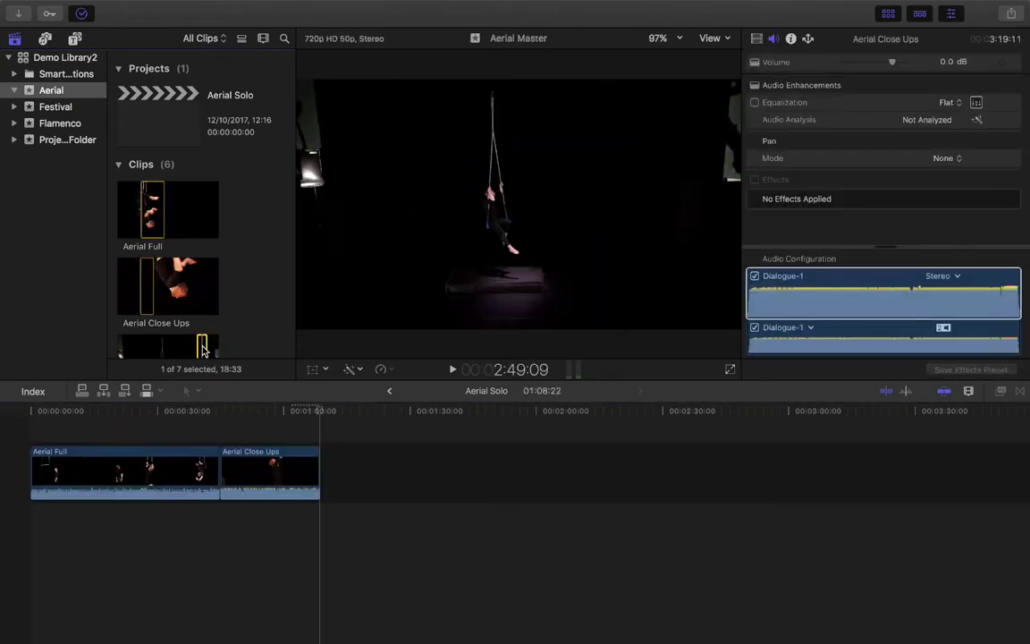
key("e")
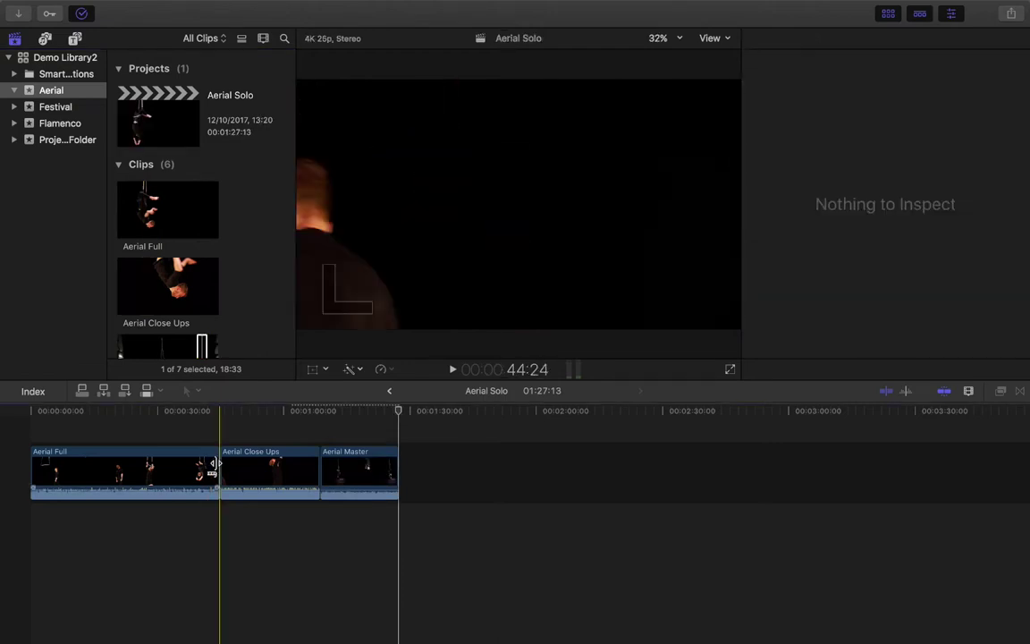
Step: Trim the ends of the Aerial Full, Aerial Close Ups and Aerial Master clips to about five seconds each
left_click_drag(220, 469, 50, 466)
left_click_drag(152, 470, 71, 470)
left_click_drag(152, 469, 94, 470)
scroll(152, 464, "up", 2)
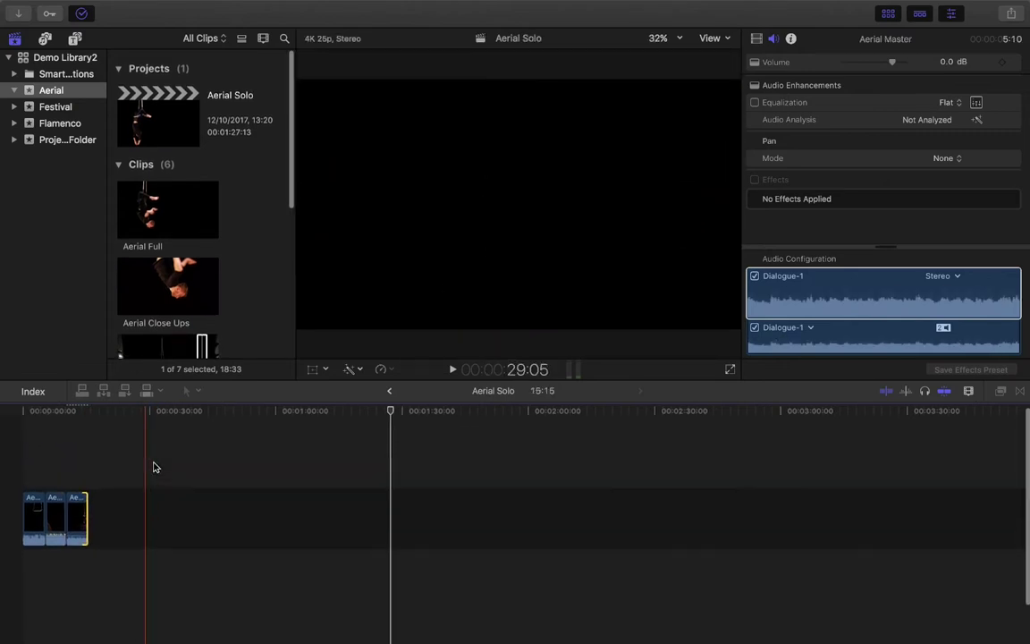
Step: Mark an eight-second range of Aerial Master from about 1:00 and append it to the storyline, returning the playhead to the start
scroll(185, 292, "down", 2)
left_click(151, 290)
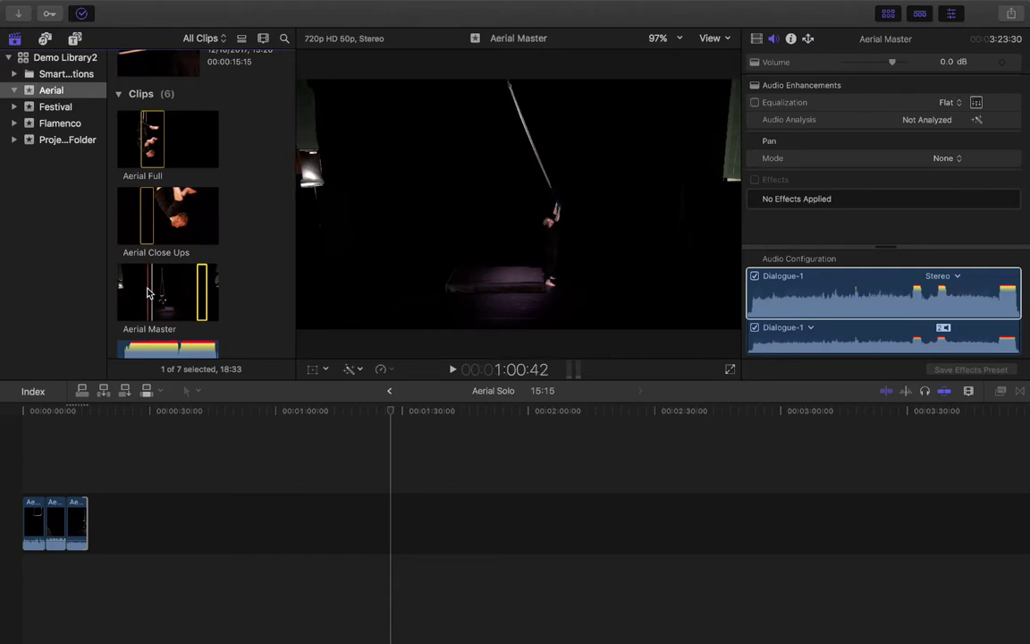
key("i")
key("o")
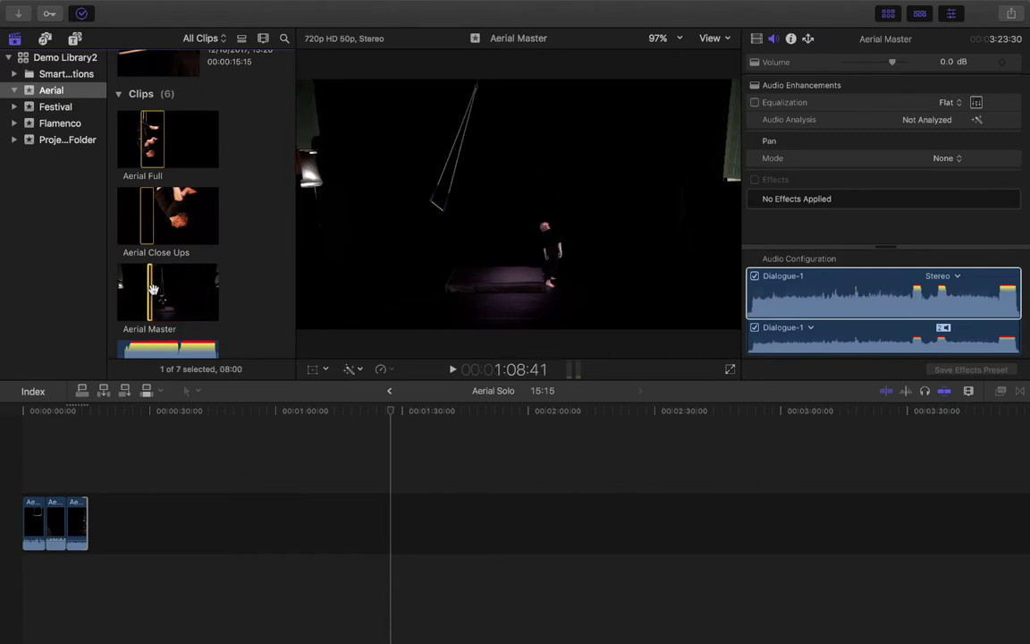
key("e")
left_click(11, 455)
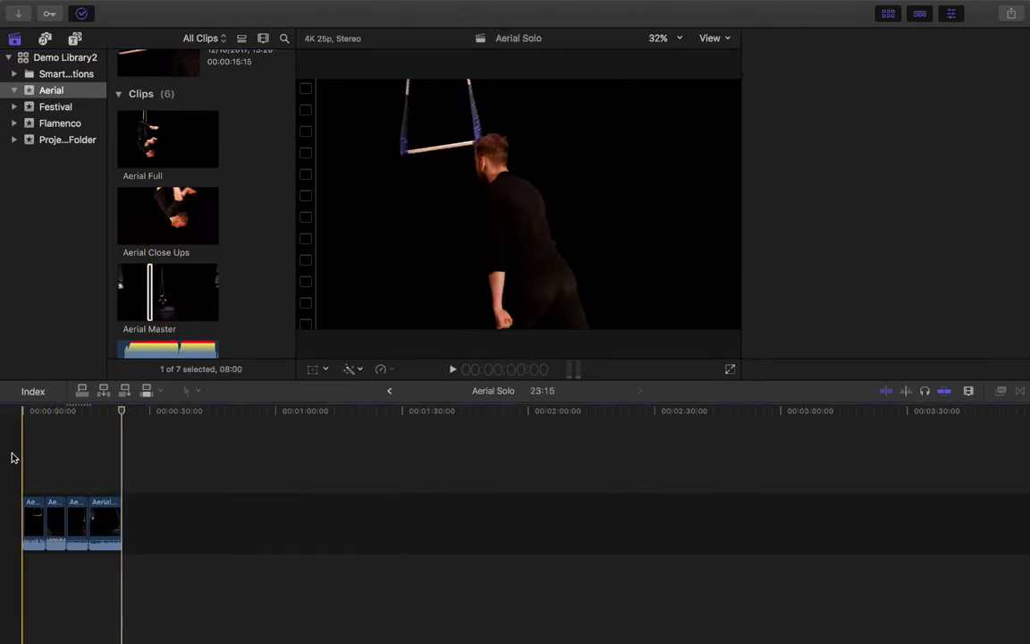
Step: Add the full interview video clip from the browser to the end of the storyline
scroll(185, 215, "up", 3)
scroll(185, 215, "down", 10)
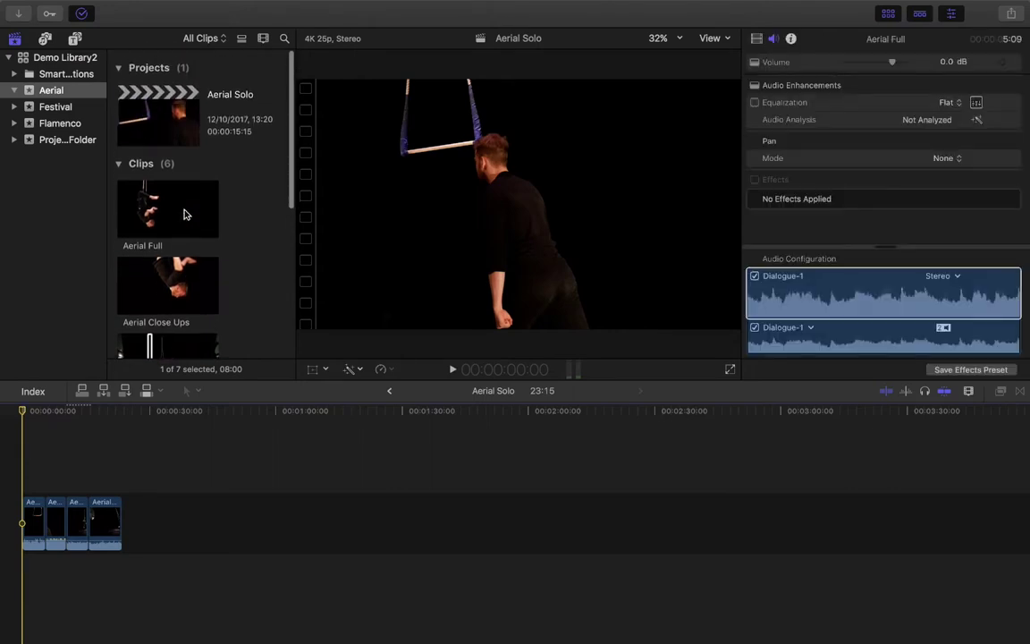
left_click(181, 239)
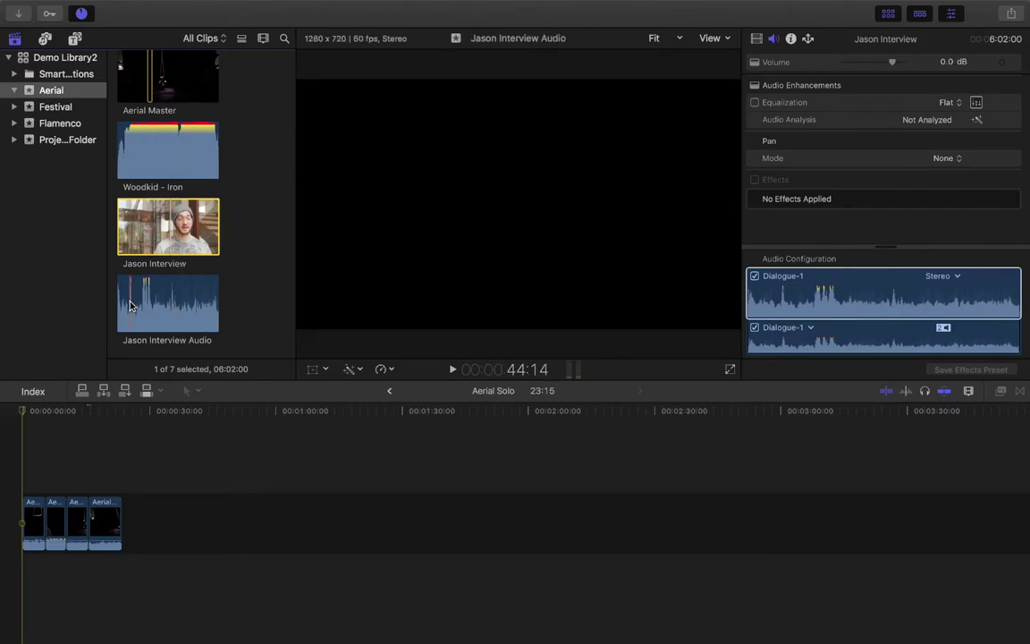
left_click(182, 304)
left_click(182, 243)
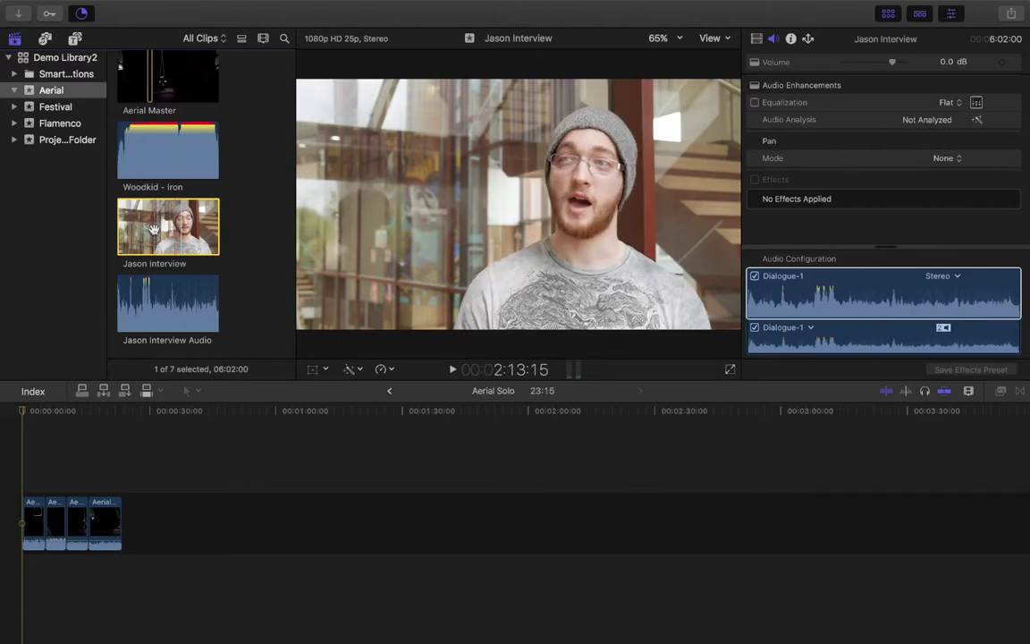
left_click_drag(154, 229, 163, 514)
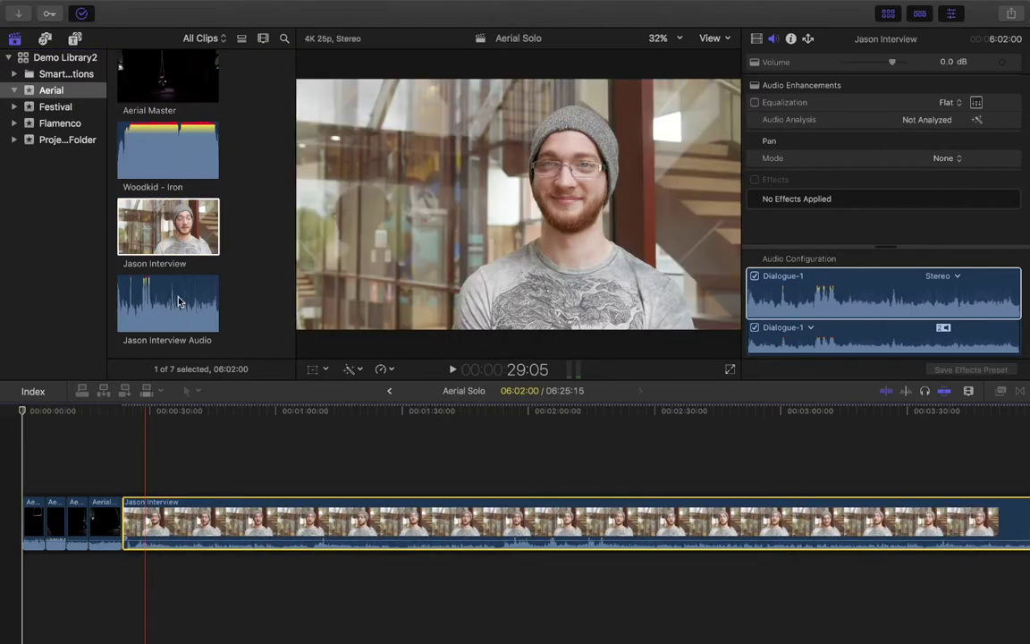
Step: Connect the separate interview audio clip beneath the storyline, starting at the second Aerial Master clip
left_click(179, 299)
left_click_drag(178, 299, 171, 588)
left_click_drag(313, 569, 230, 569)
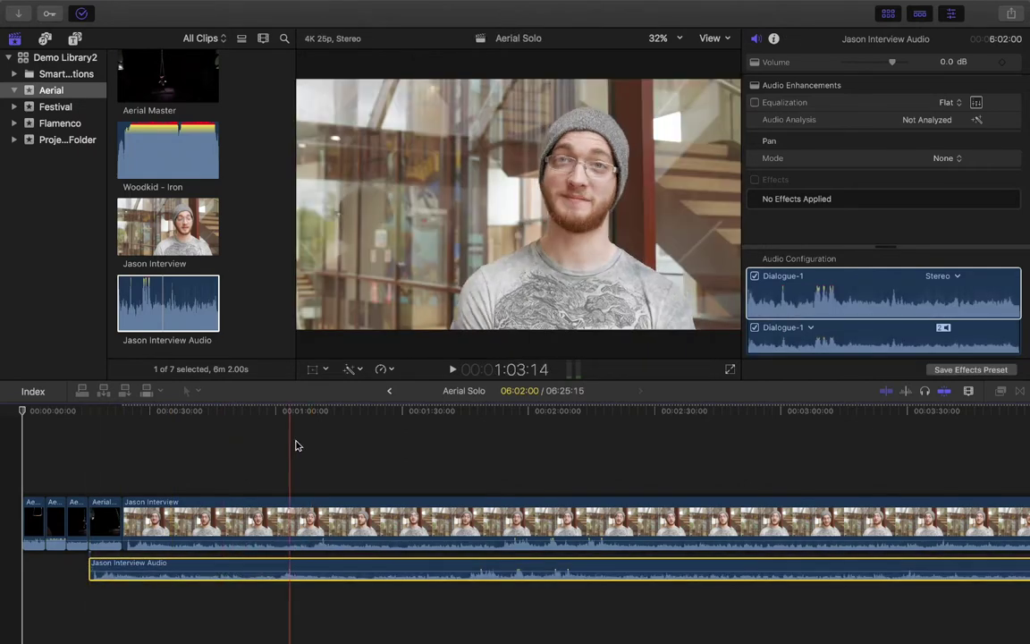
Step: Align the connected interview audio with the interview video by matching a waveform peak near 1:11:12, and play back the sync
left_click(294, 444)
left_click(322, 415)
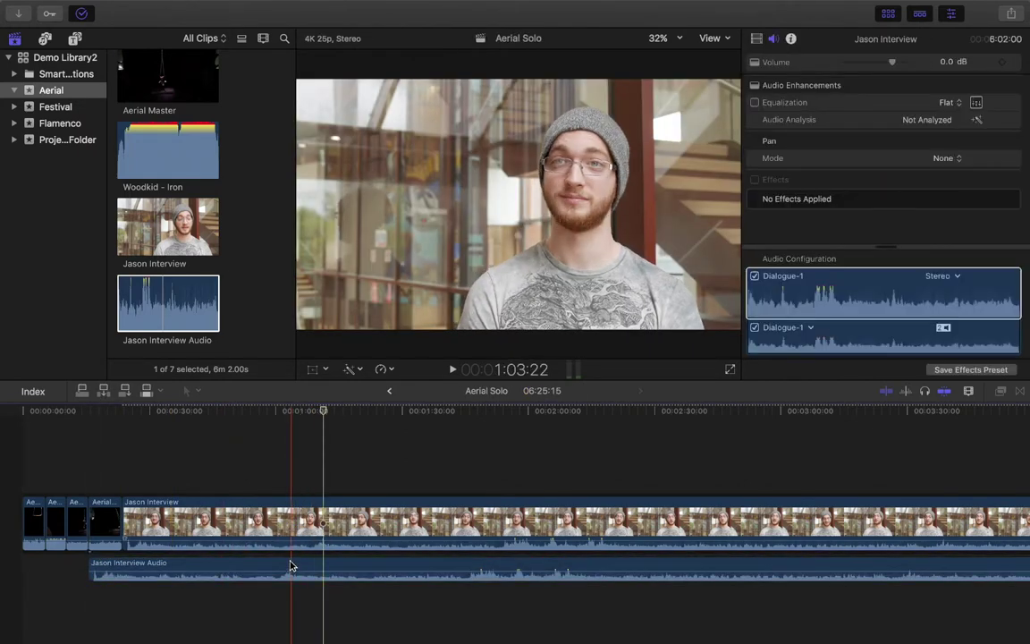
left_click_drag(289, 570, 367, 558)
key("super+equal")
key("super+equal")
key("super+equal")
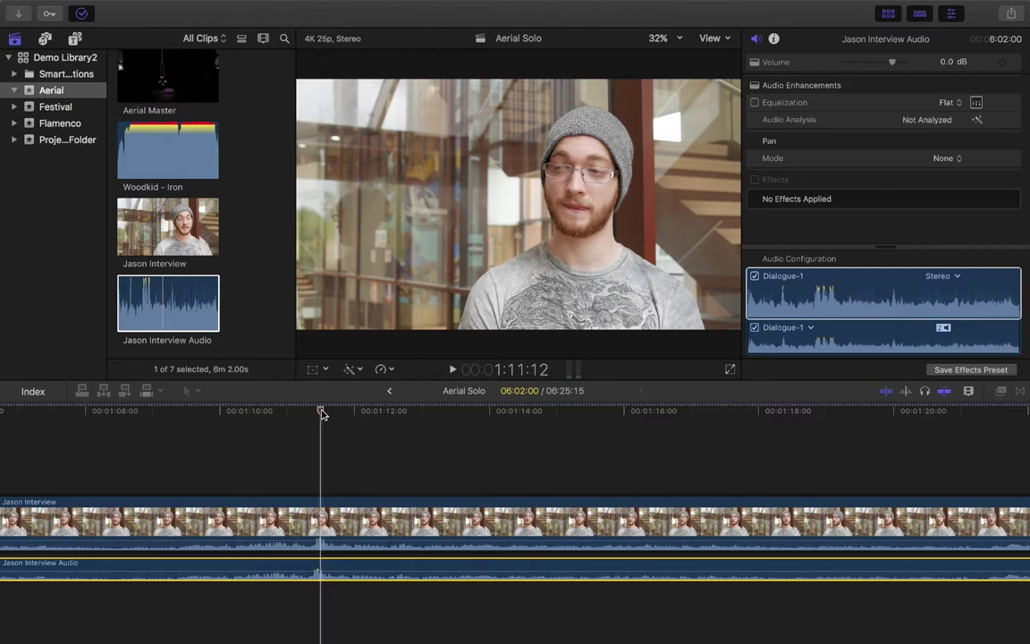
left_click_drag(363, 566, 367, 571)
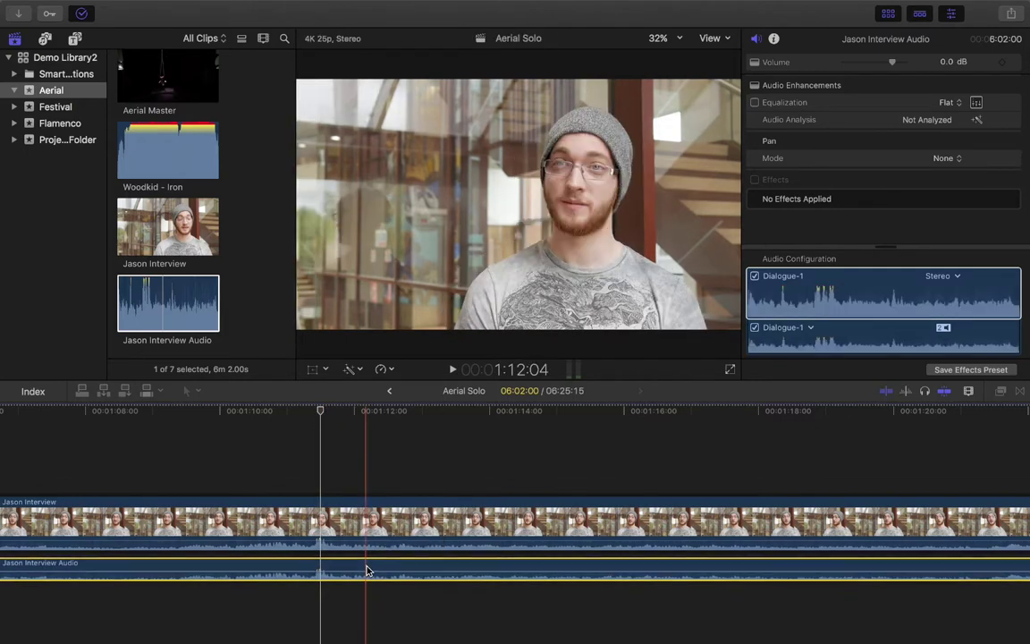
scroll(367, 570, "down", 5)
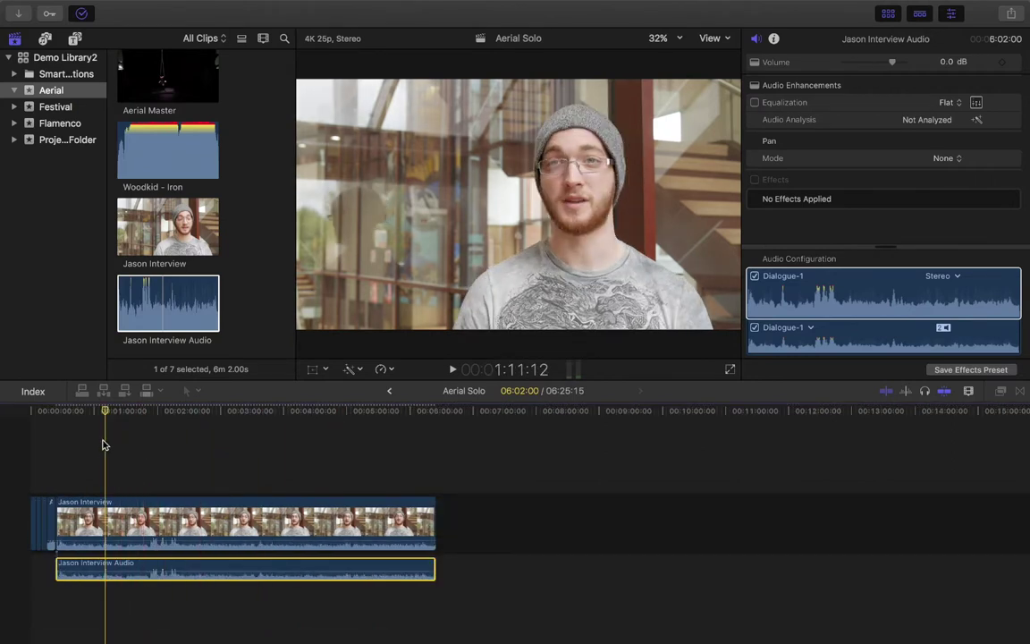
key("space")
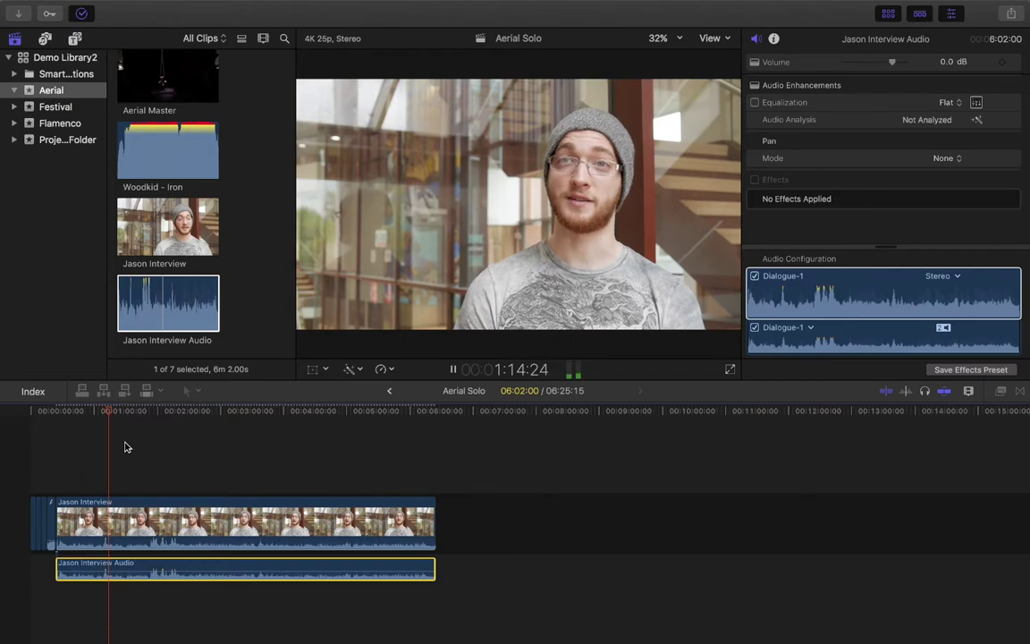
key("space")
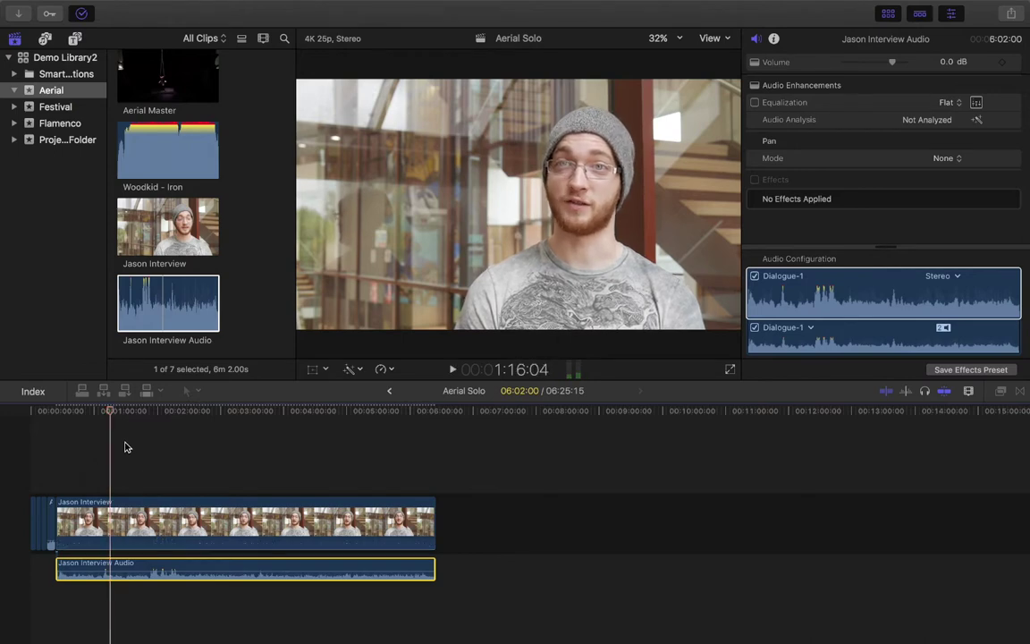
Step: Delete the interview video and its connected audio from the timeline, leaving only the aerial clips
left_click(183, 523)
key("Delete")
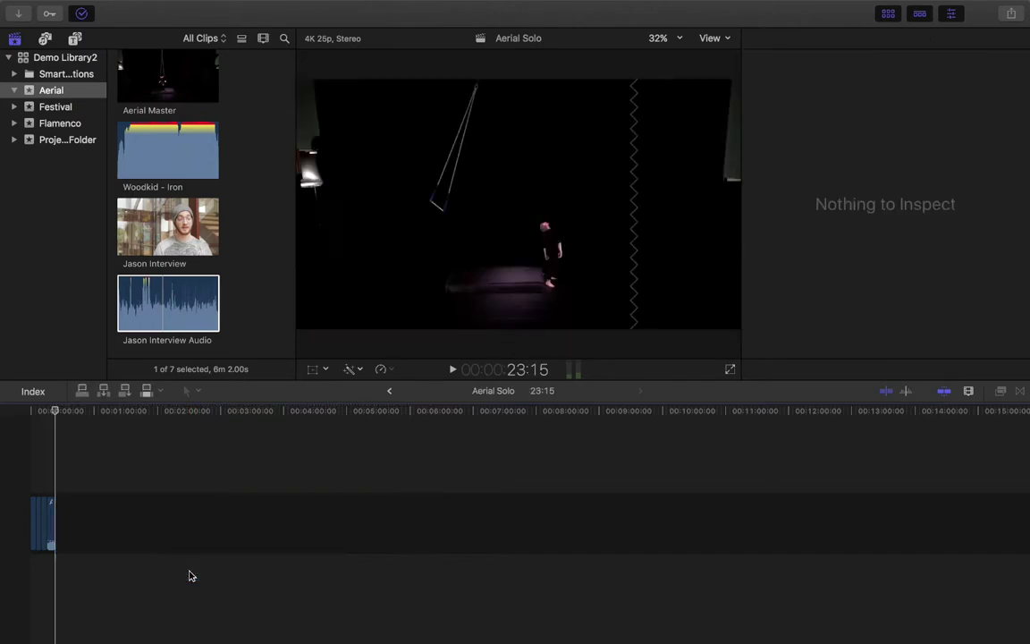
key("shift+z")
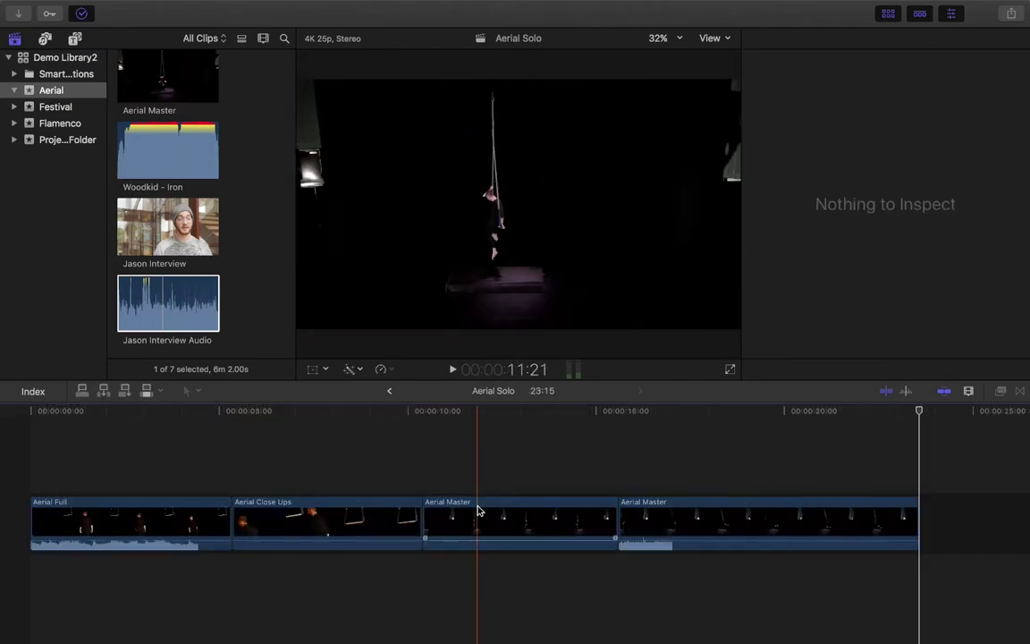
key("super+minus")
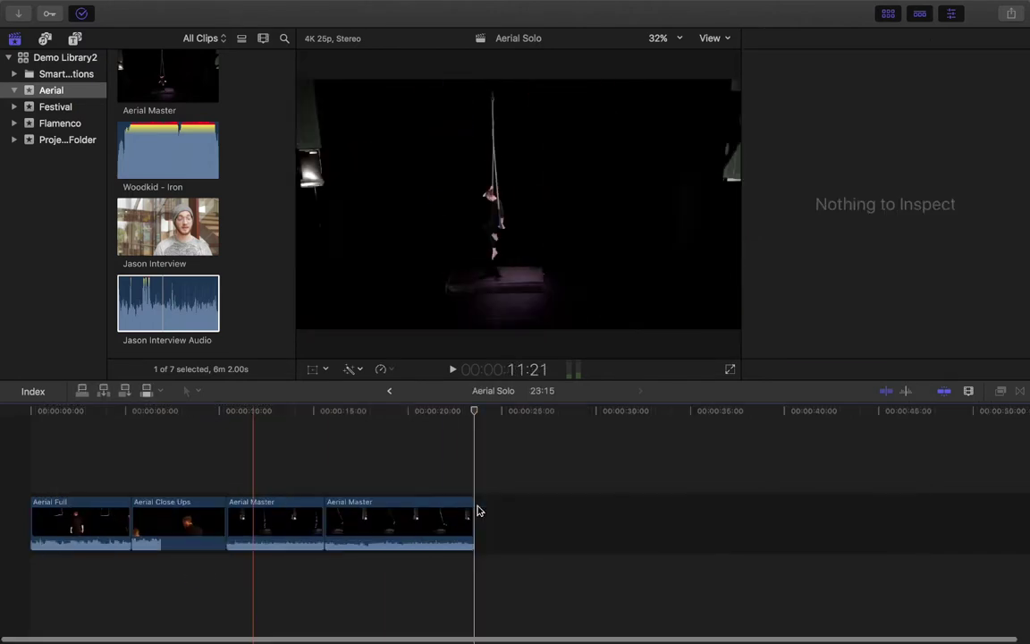
Step: Select the interview video and its separate audio clip in the browser and open the Synchronize Clips settings for them
left_click(178, 232)
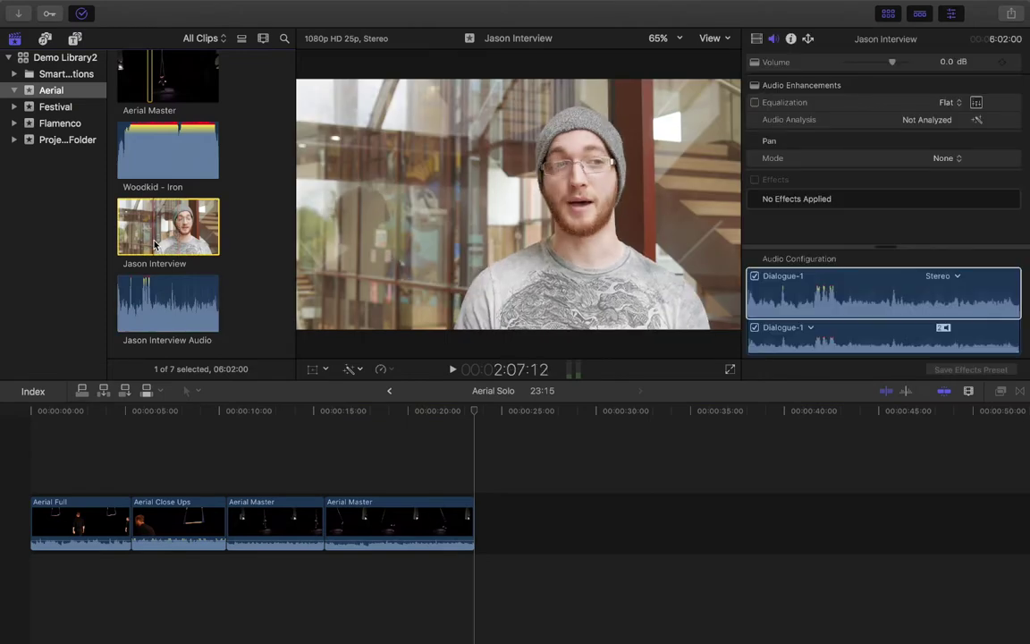
left_click(179, 301, "super")
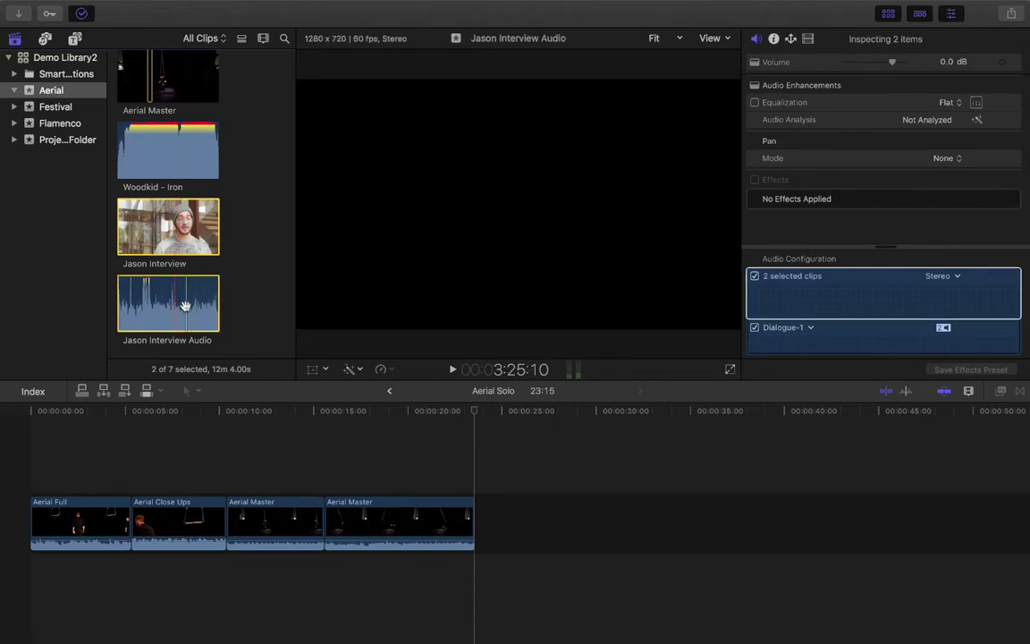
right_click(189, 242)
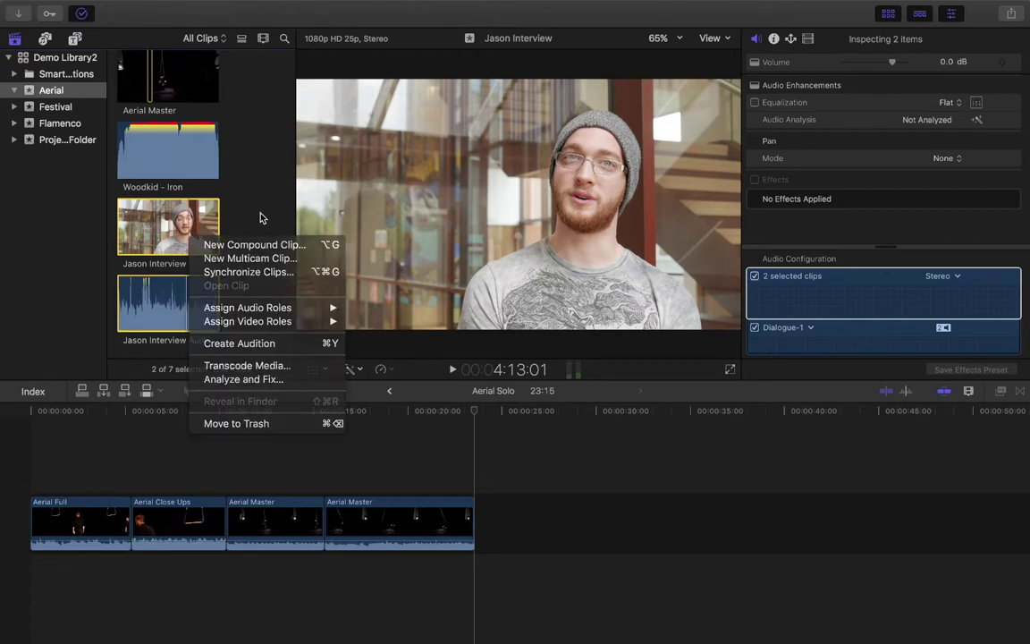
key("Escape")
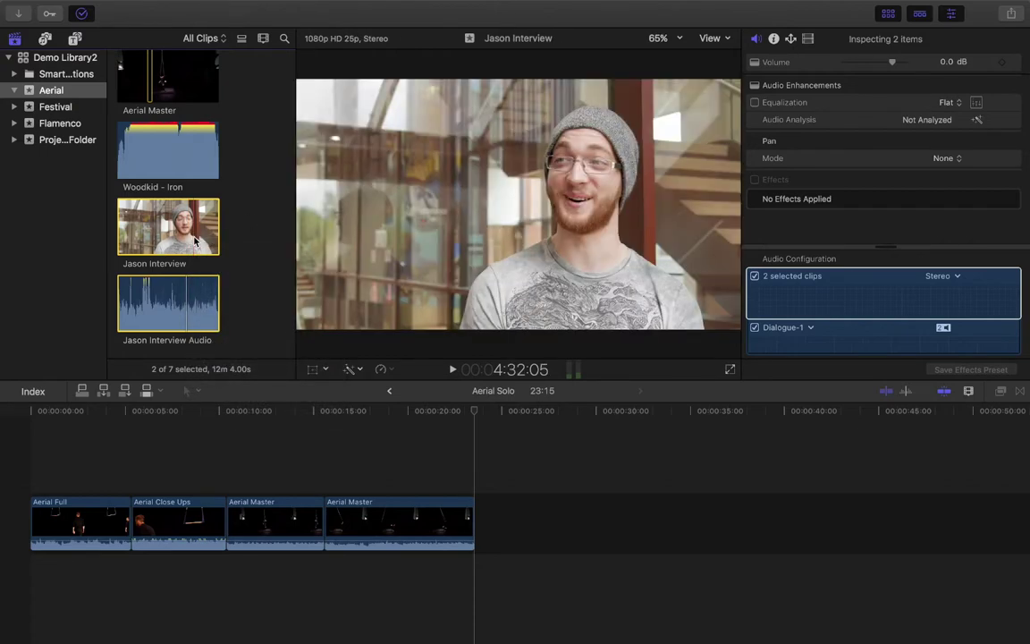
right_click(195, 239)
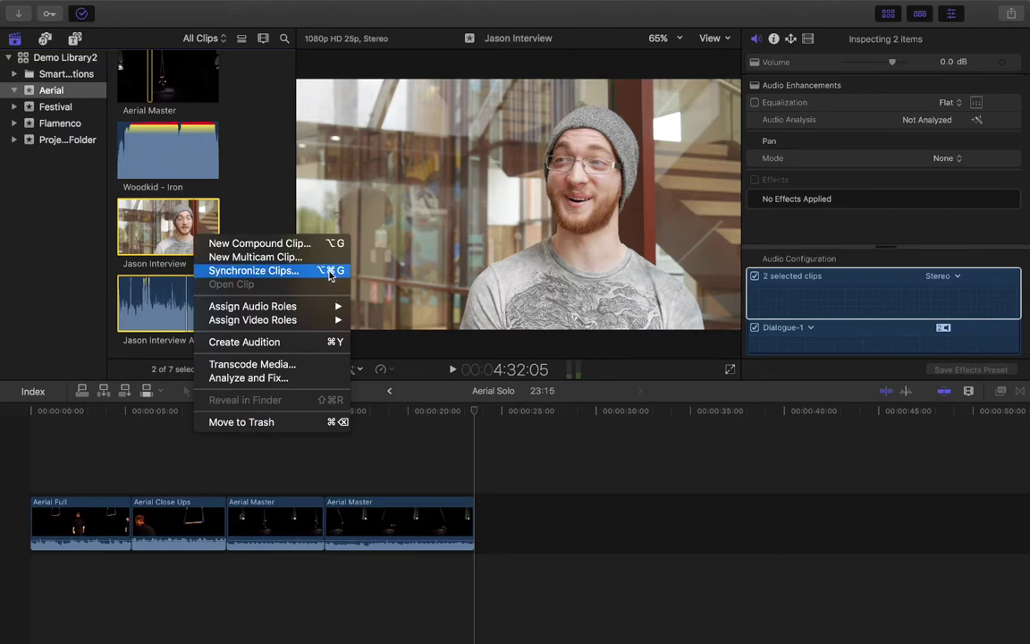
left_click(251, 271)
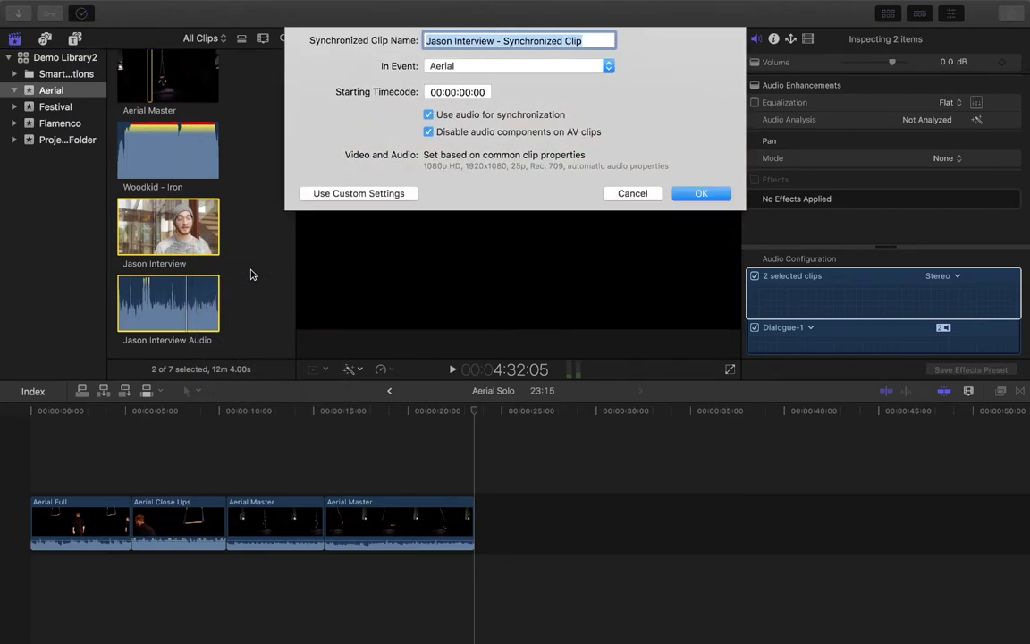
Step: Name the synchronized clip Interview Sync and create it in the Aerial event with audio synchronization and automatic settings
left_click(601, 38)
left_click_drag(591, 42, 330, 34)
type("In")
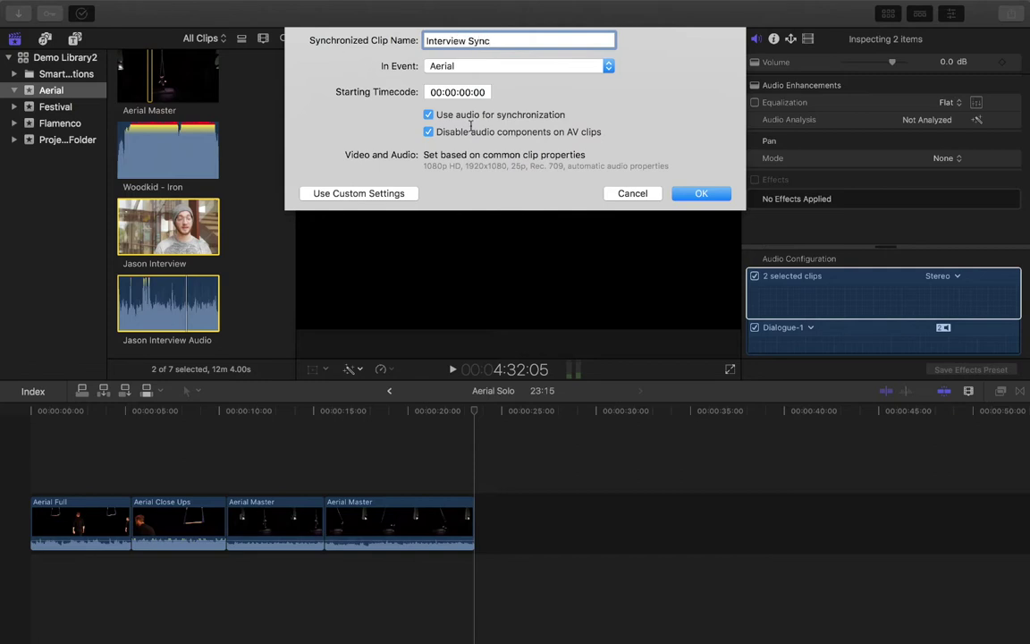
type("terview Sync")
left_click(432, 88)
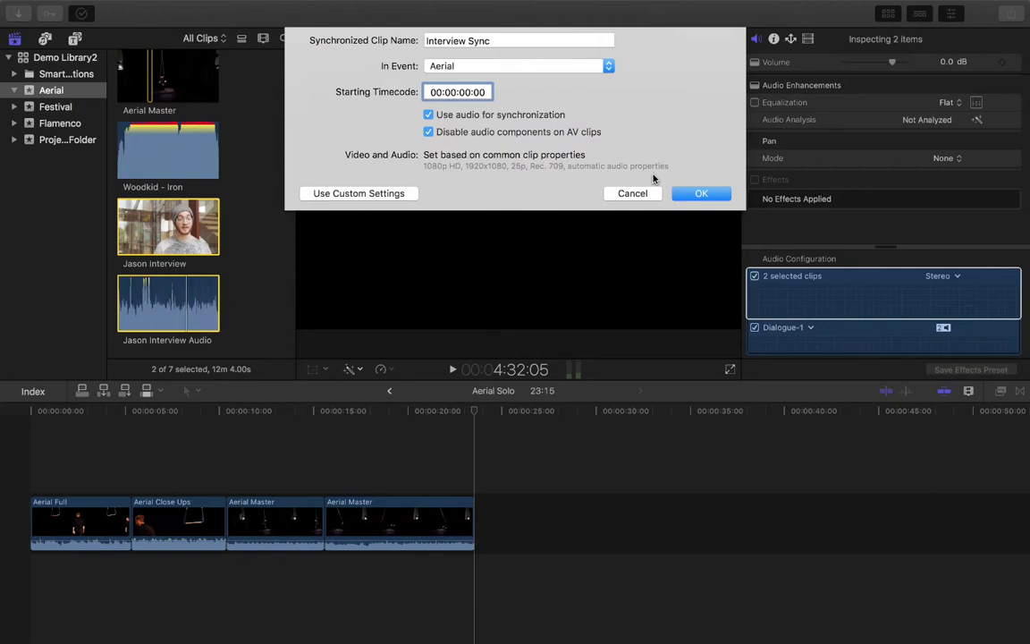
left_click(359, 193)
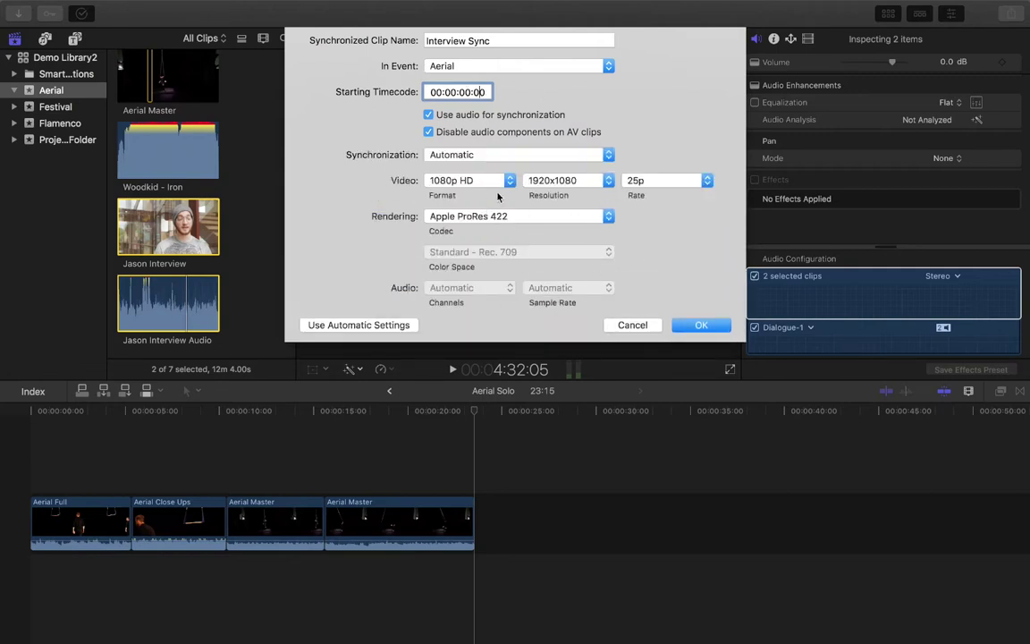
left_click(371, 325)
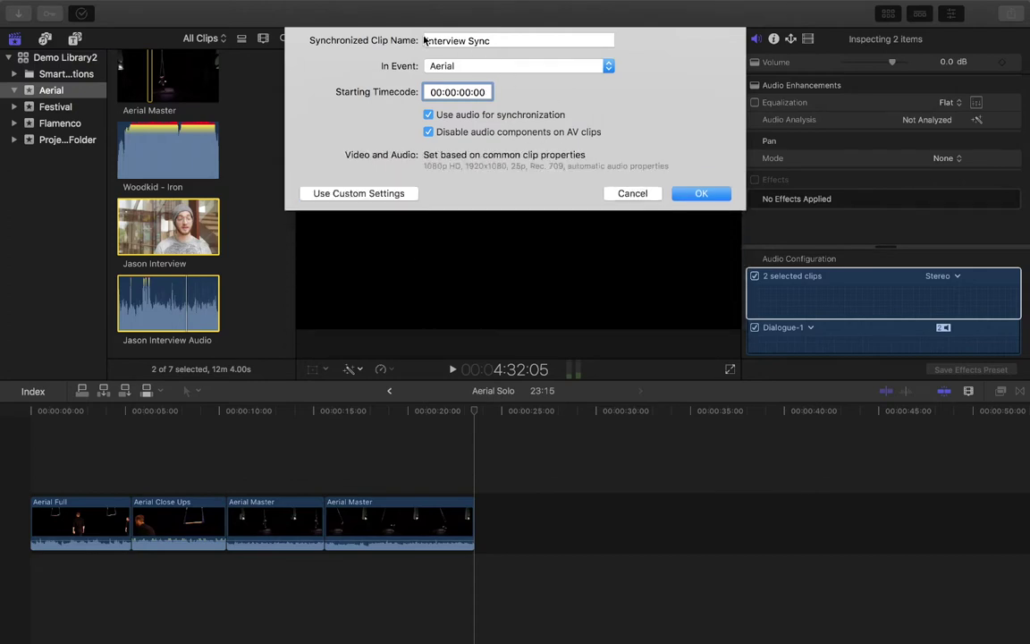
left_click(702, 195)
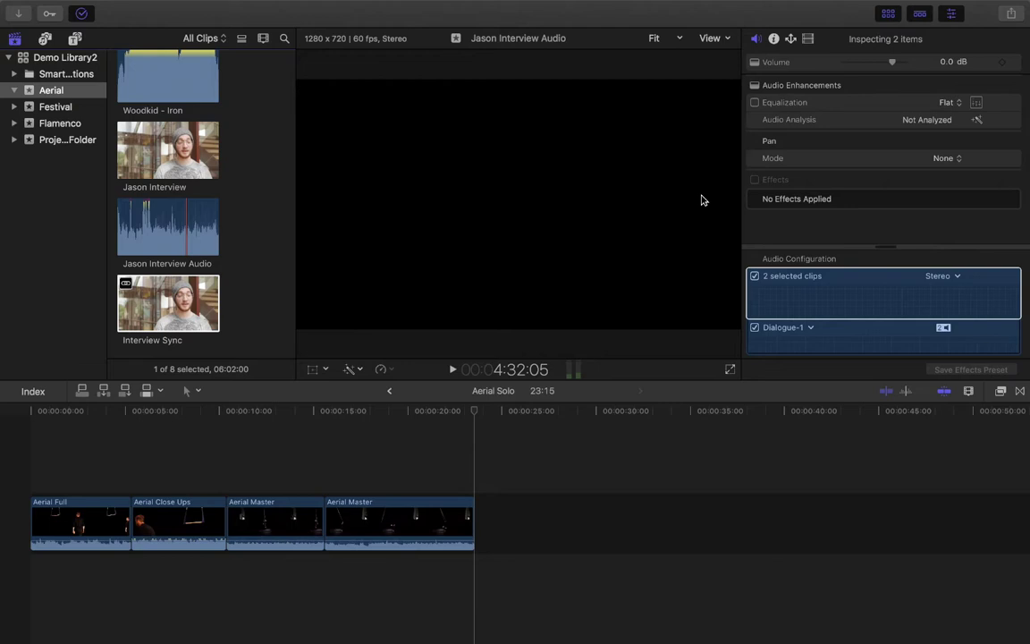
Step: Play back the Interview Sync clip in the browser and compare its sound with the original interview video
left_click(164, 250)
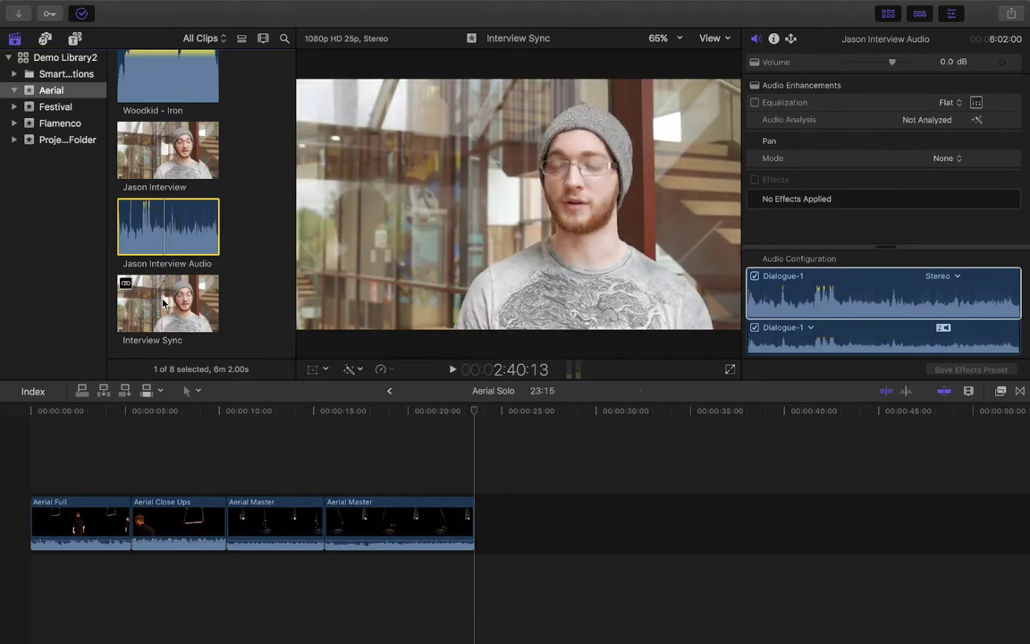
left_click(168, 301)
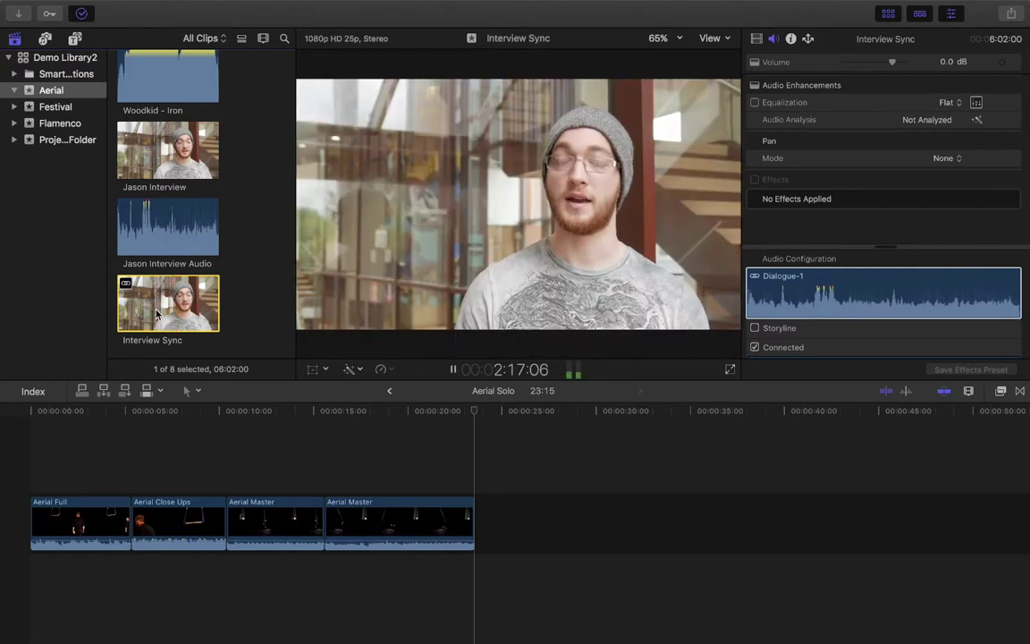
key("XF86AudioRaiseVolume")
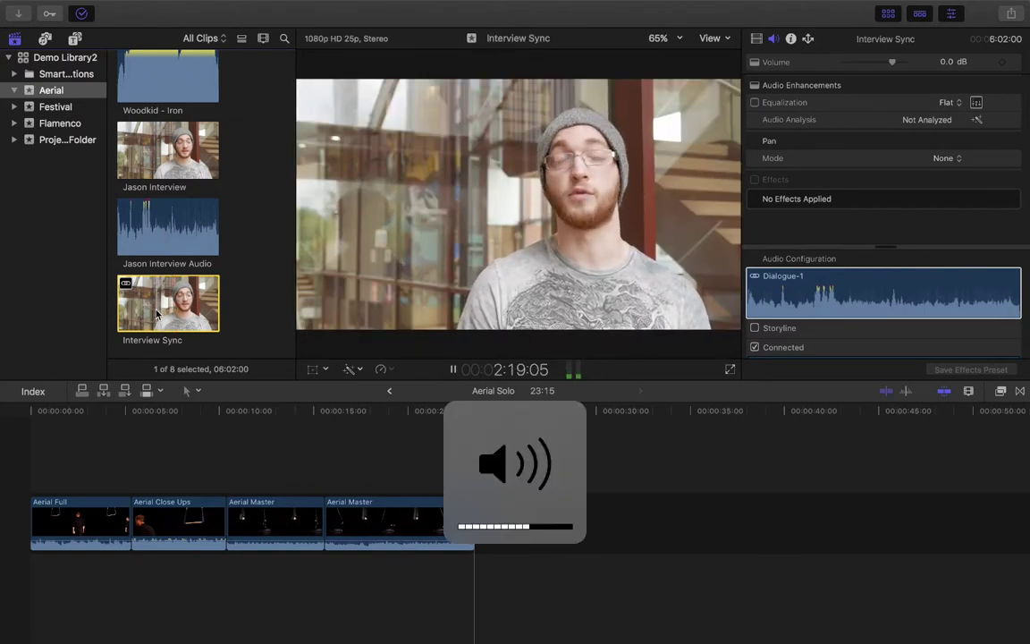
key("space")
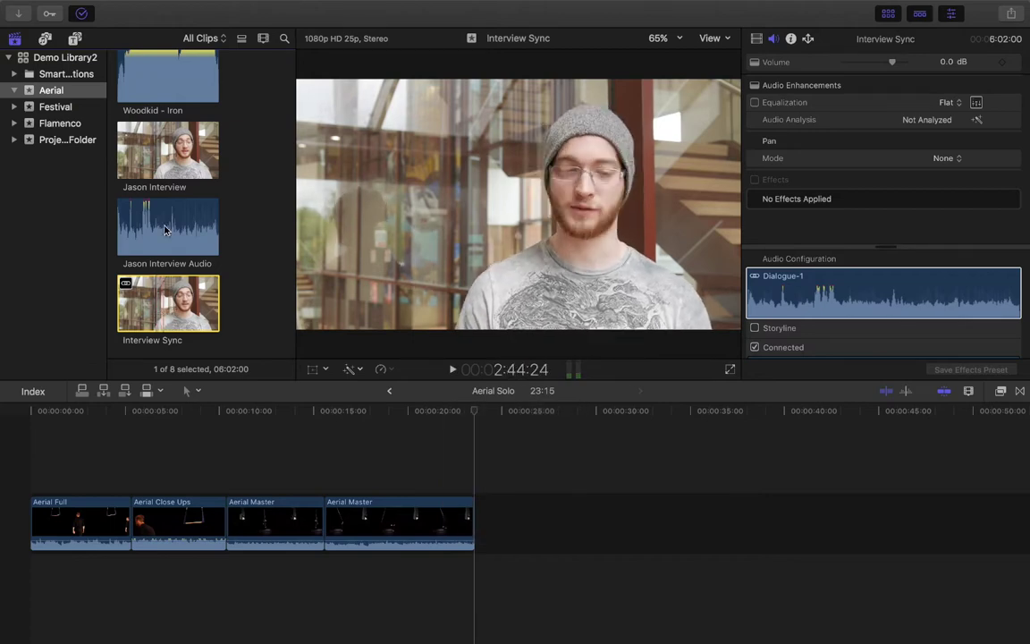
left_click(167, 160)
key("space")
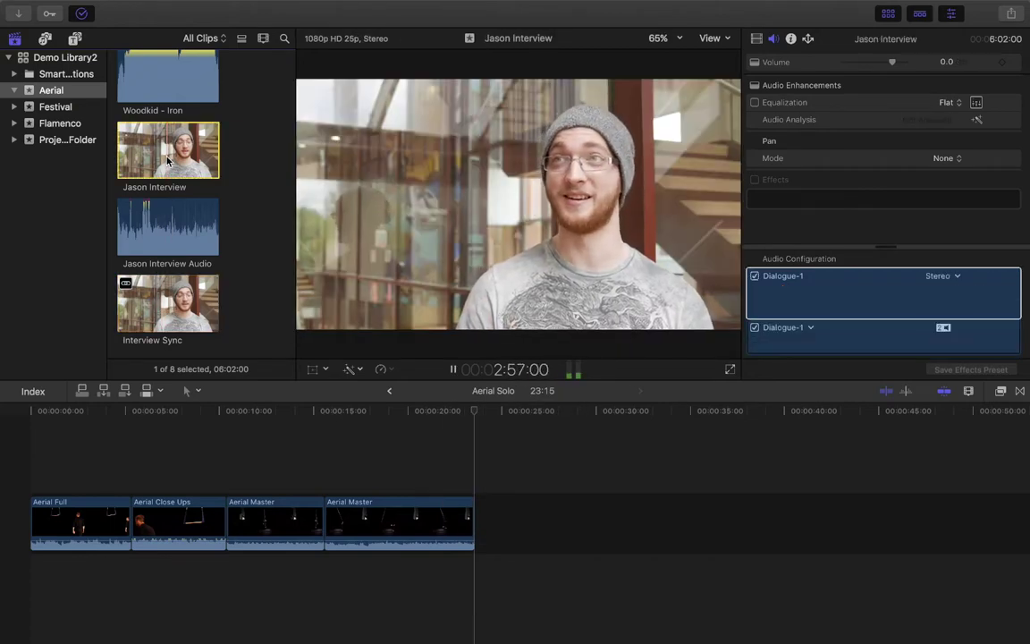
key("space")
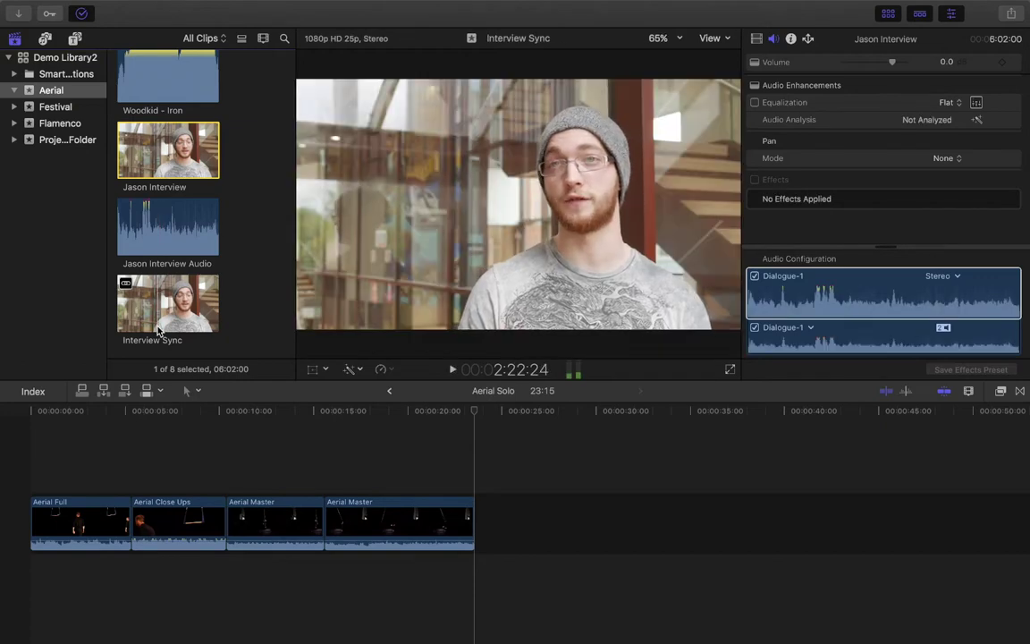
Step: Add the Interview Sync clip to the end of the storyline and place the playhead near the 40-second mark
left_click(148, 309)
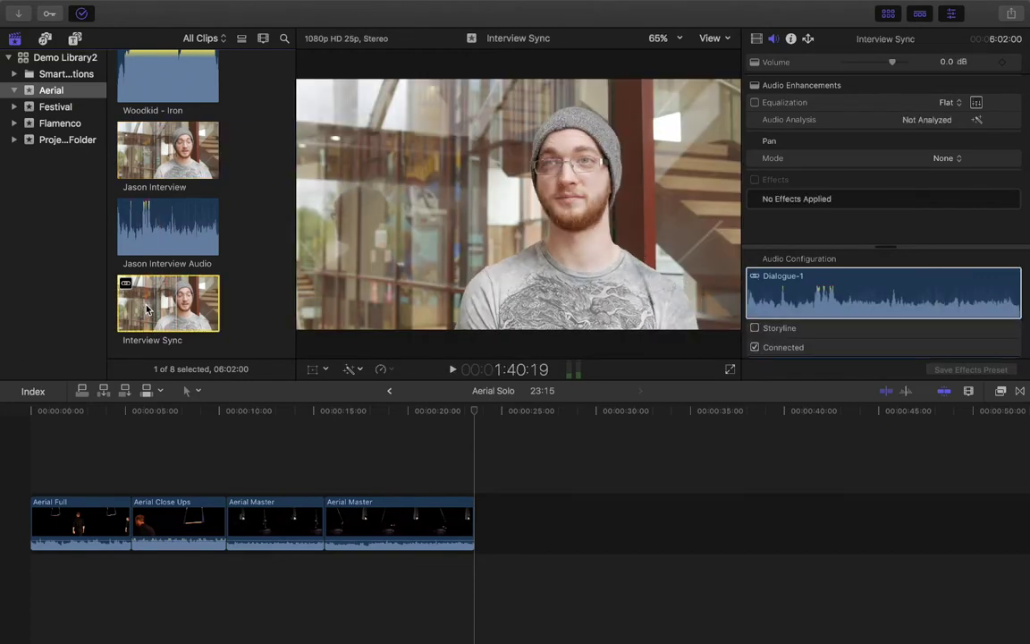
left_click_drag(140, 270, 511, 510)
scroll(568, 526, "right", 5)
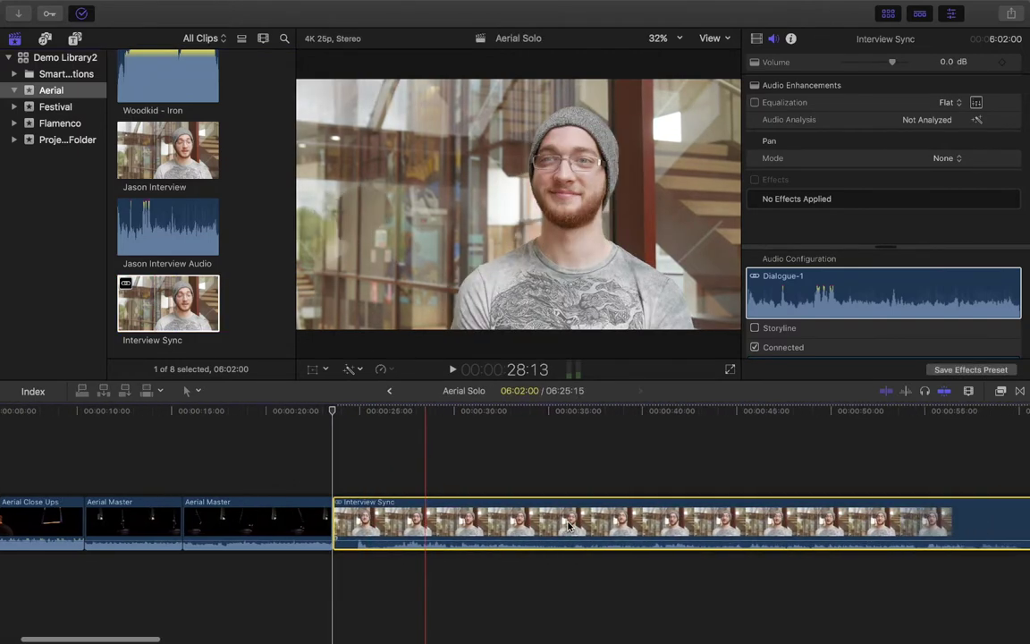
left_click(586, 413)
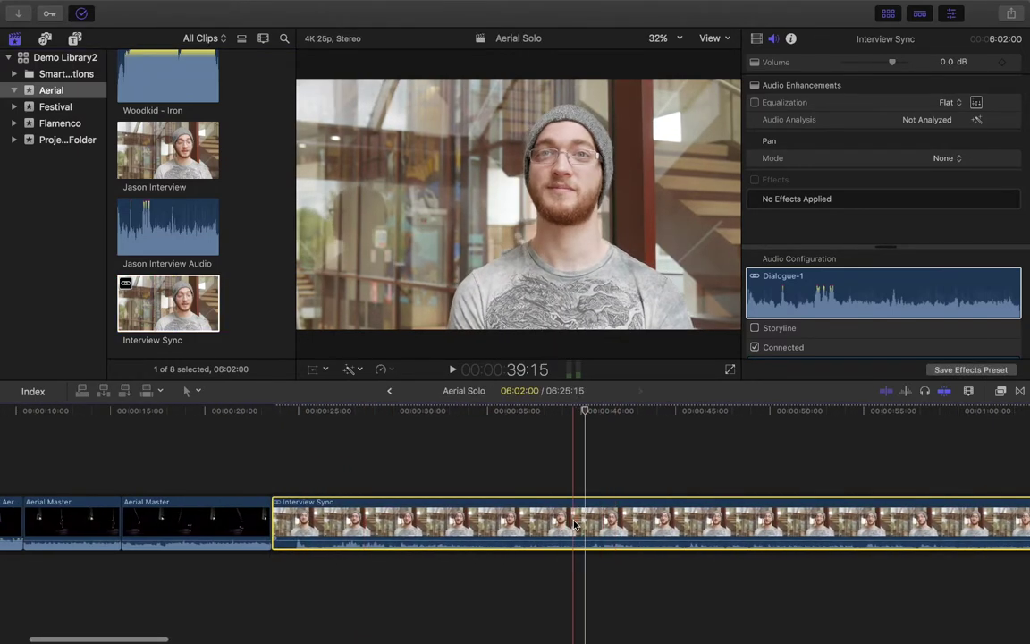
Step: Enable the Storyline audio component of the Interview Sync clip and play back the mixed sound of both recordings
scroll(865, 289, "down", 2)
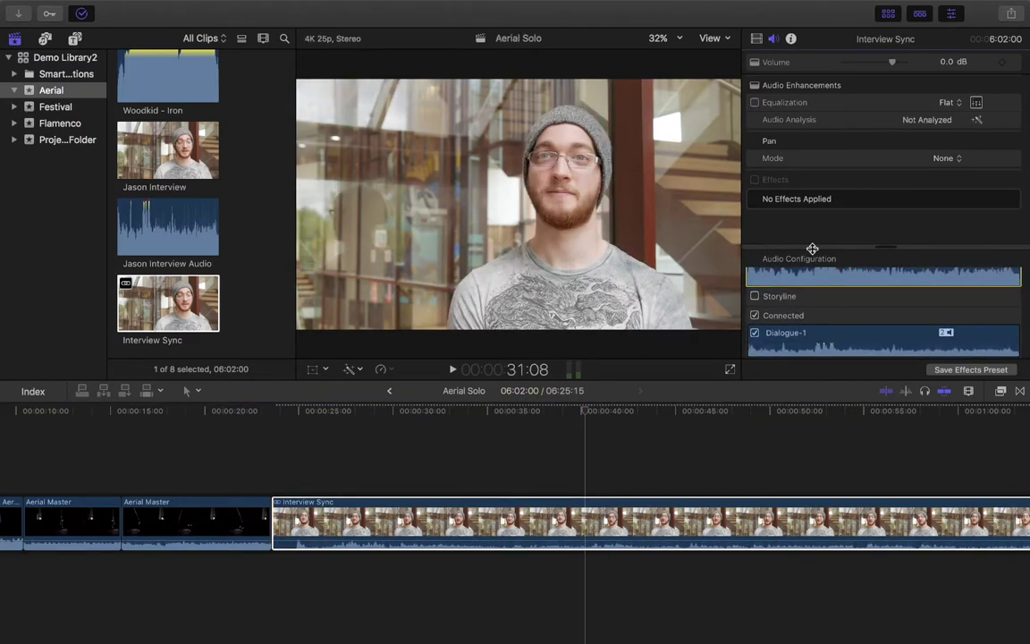
scroll(817, 313, "up", 2)
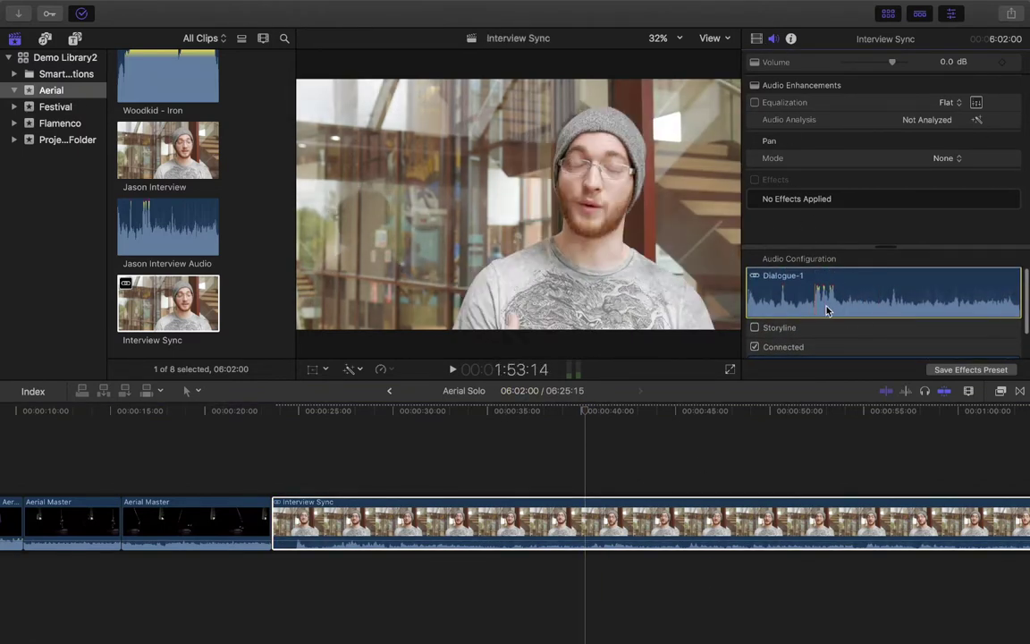
scroll(832, 317, "down", 2)
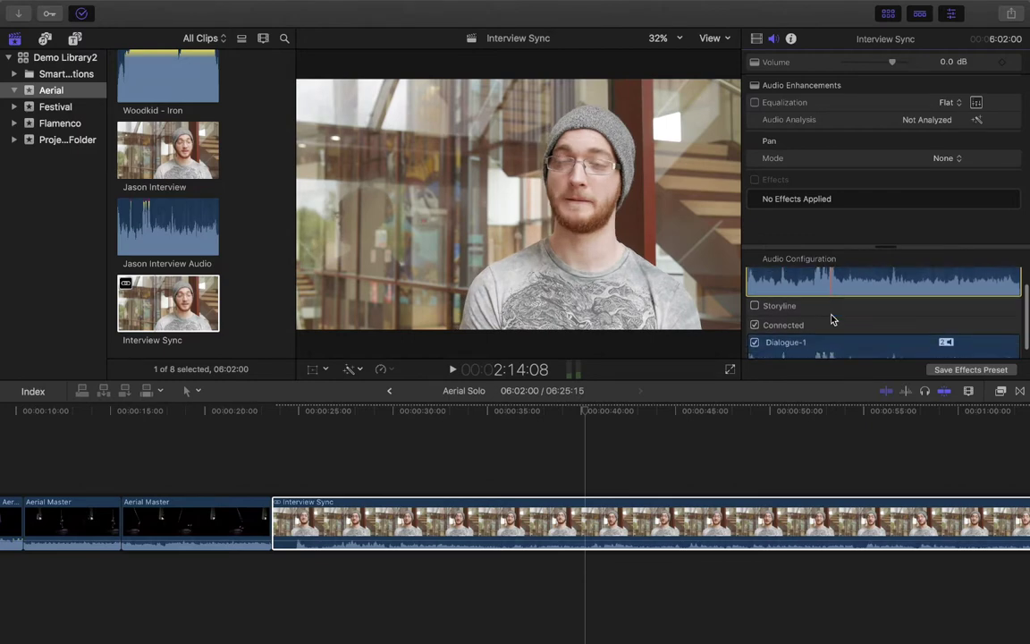
left_click(756, 300)
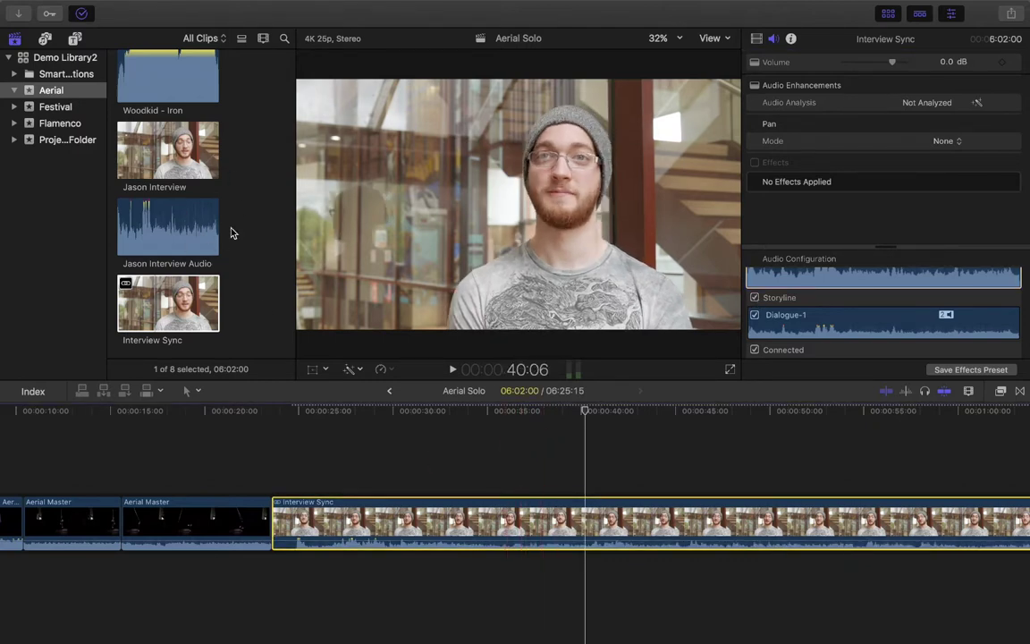
key("space")
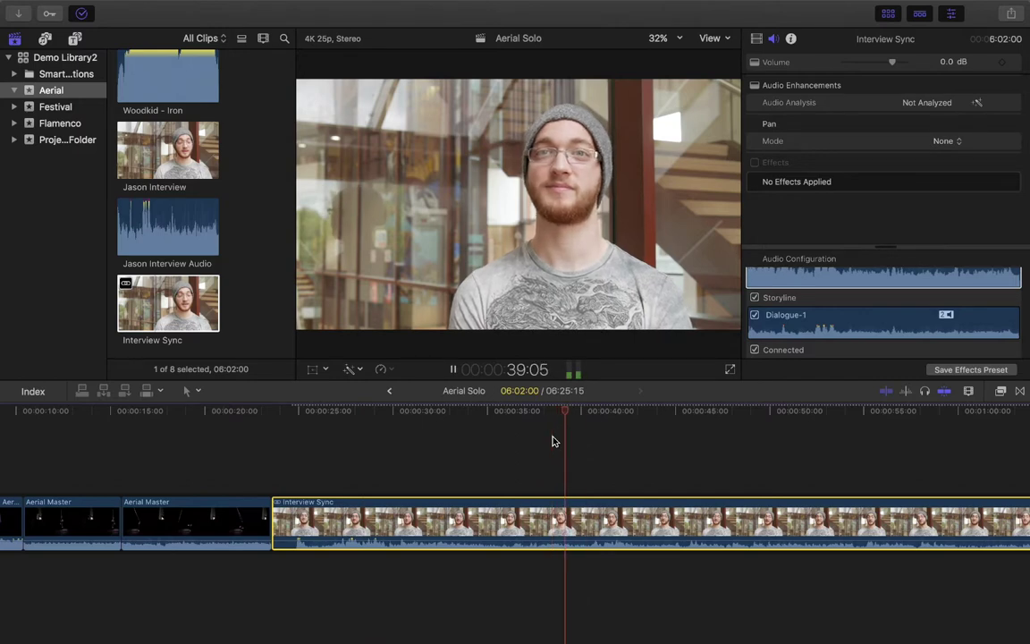
scroll(552, 439, "right", 10)
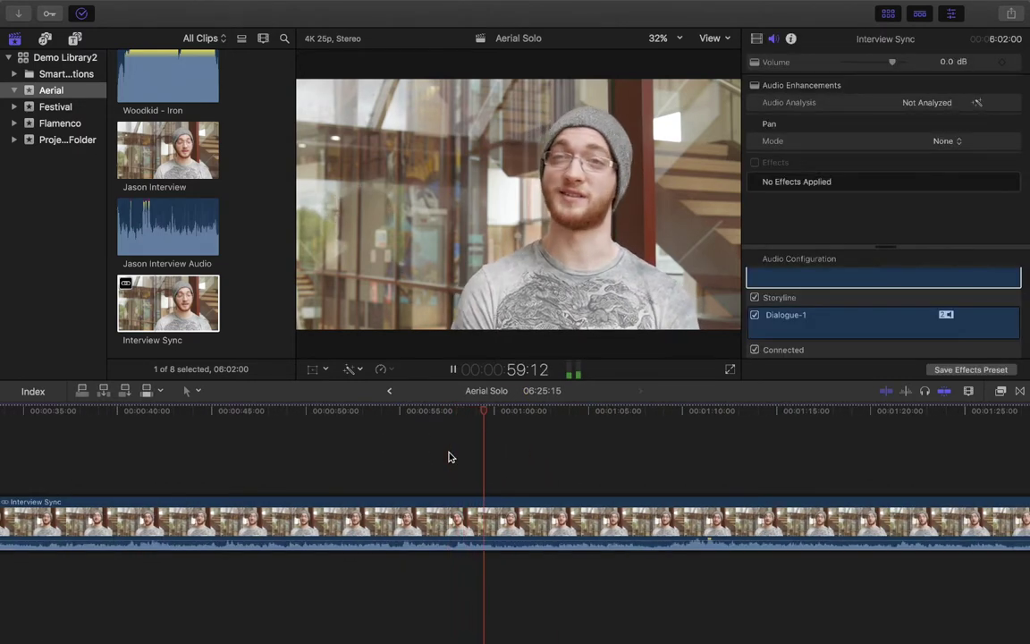
key("space")
Step: Disable the Storyline audio component of the Interview Sync clip and play back the separately recorded sound near 59 seconds
left_click(874, 303)
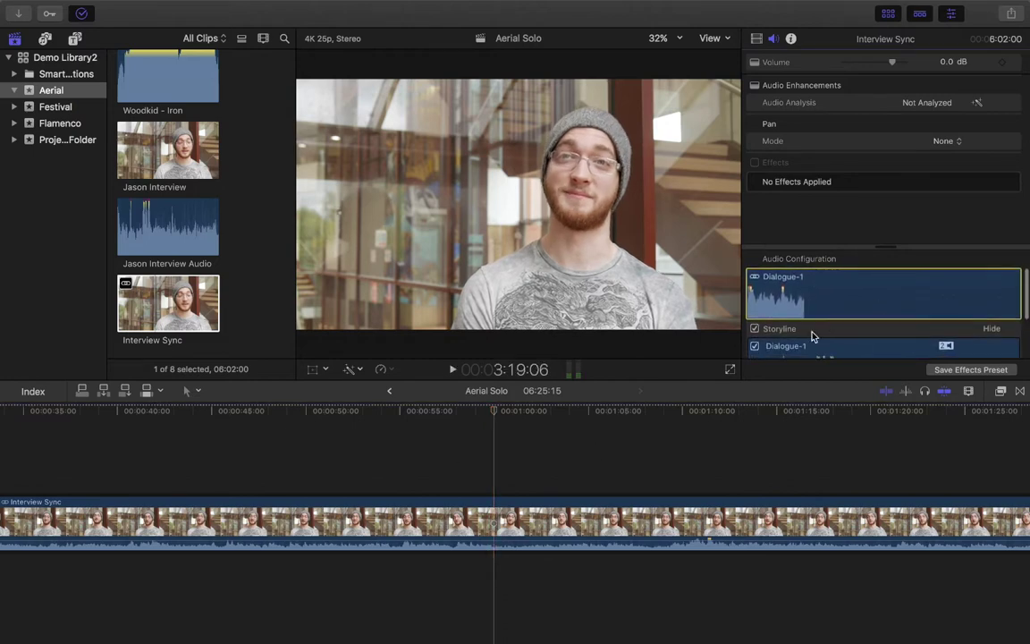
key("space")
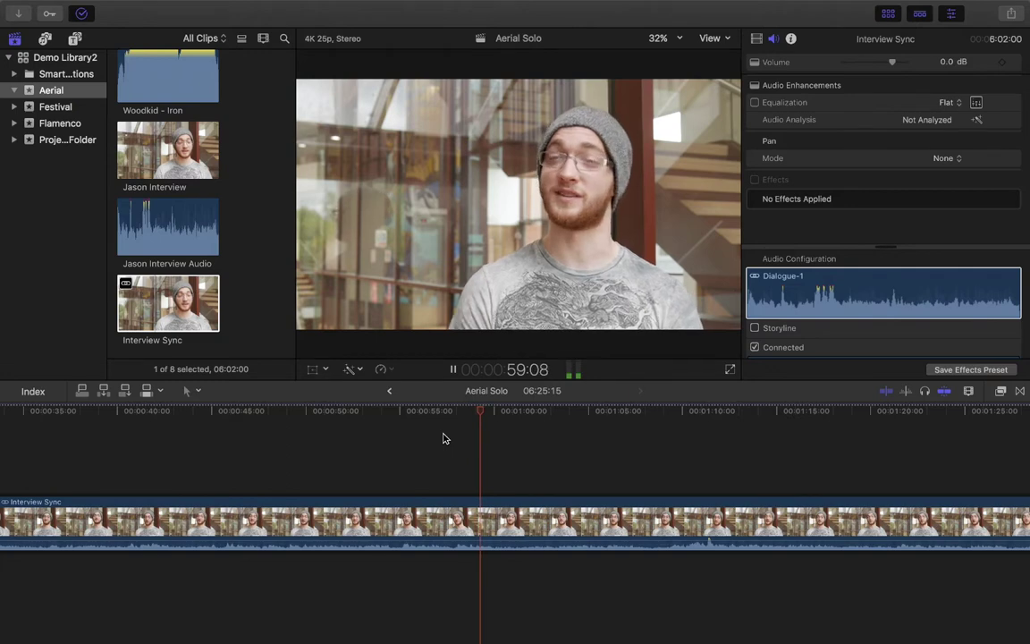
key("space")
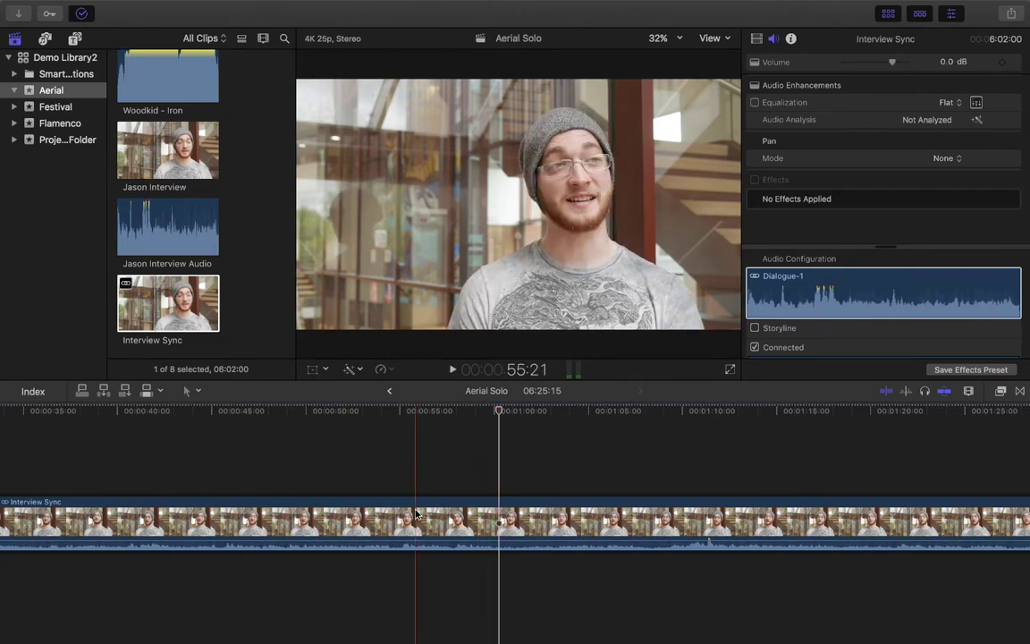
Step: Delete the Interview Sync clip from the timeline and fit the remaining aerial clips in the timeline view
left_click(416, 522)
key("shift+z")
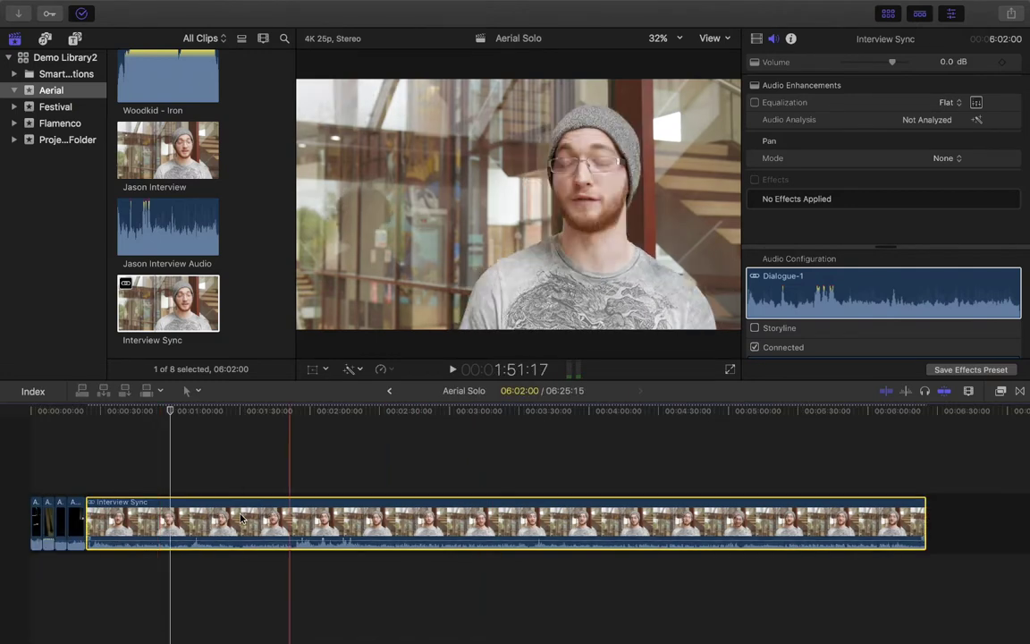
key("Delete")
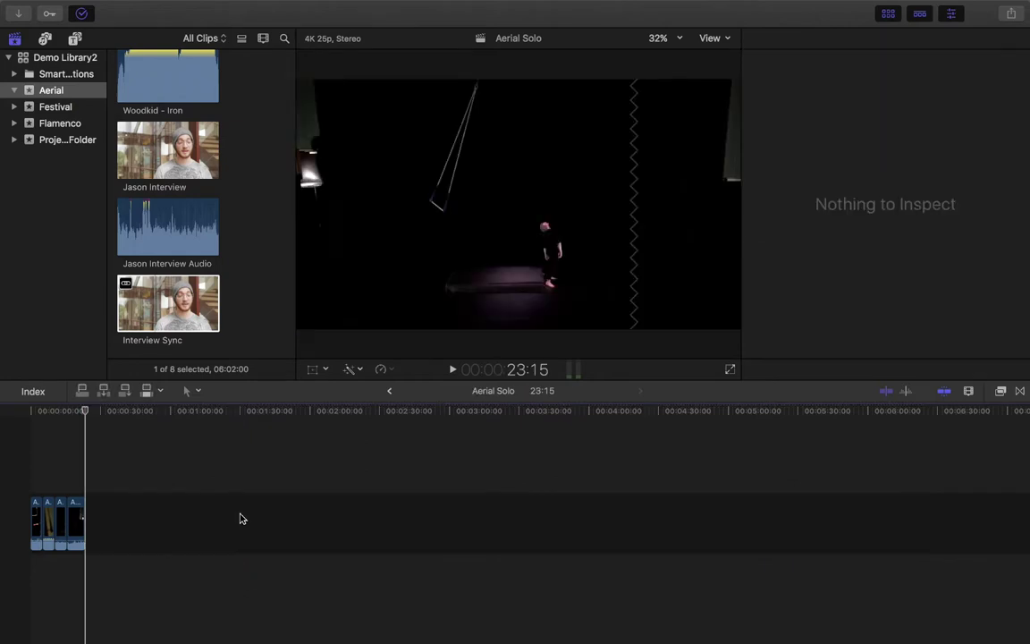
key("shift+z")
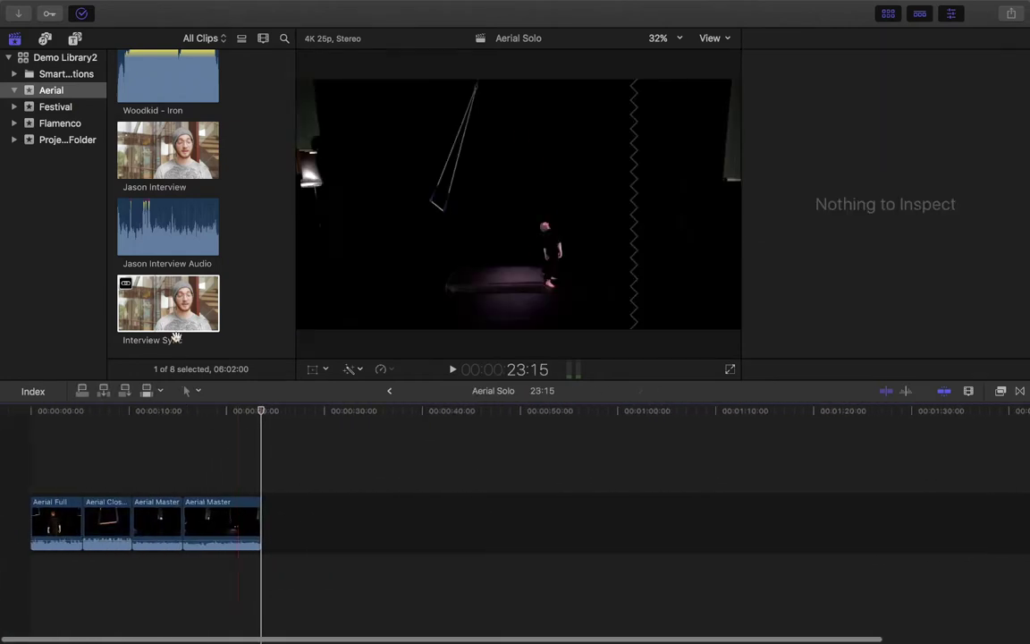
Step: Select the Interview Sync clip in the browser
left_click(154, 304)
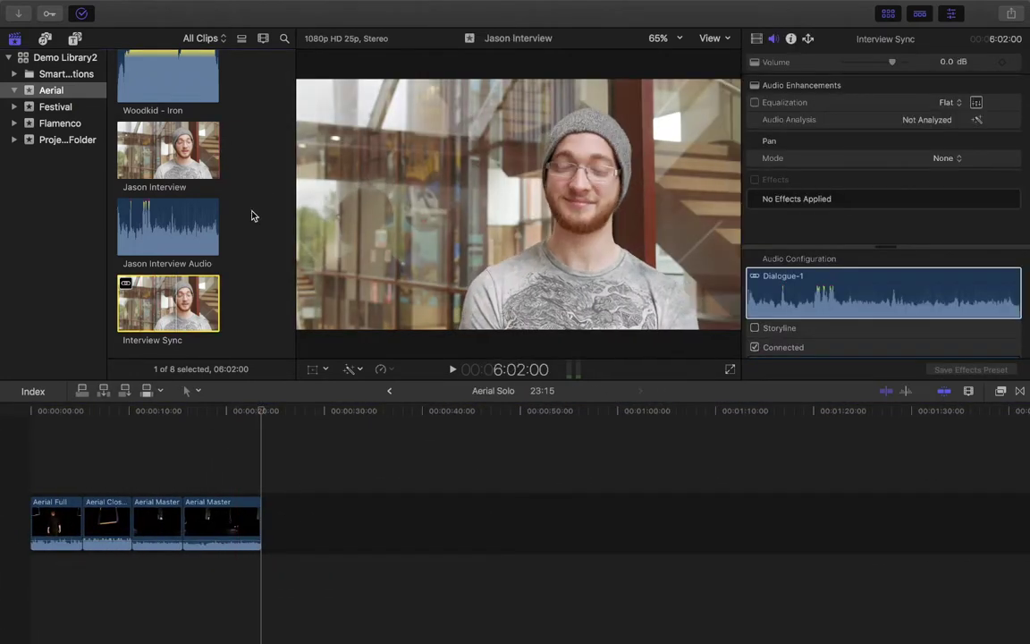
left_click(228, 461)
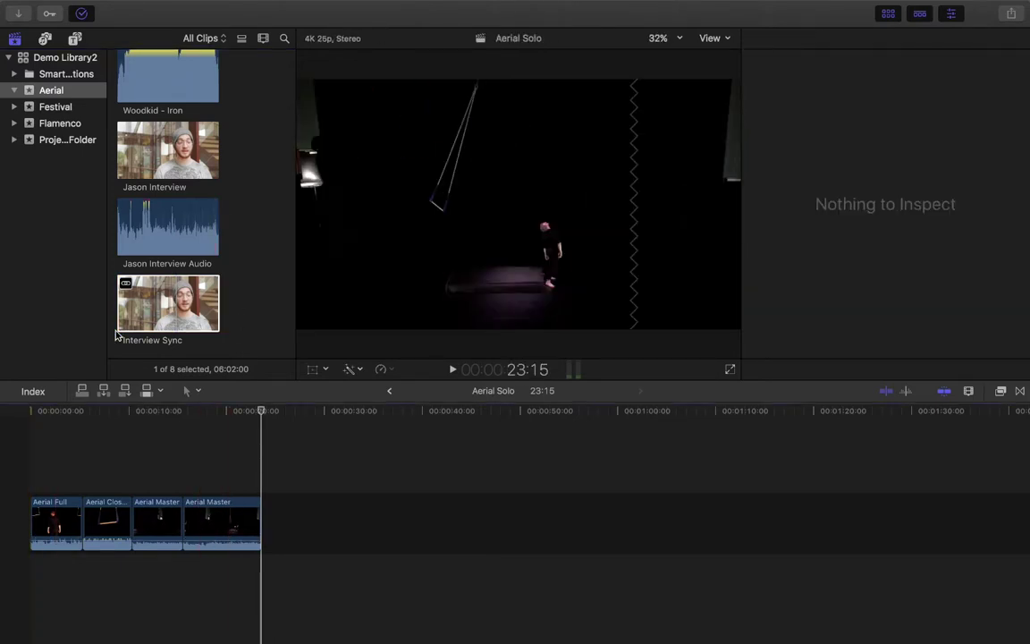
left_click(161, 309)
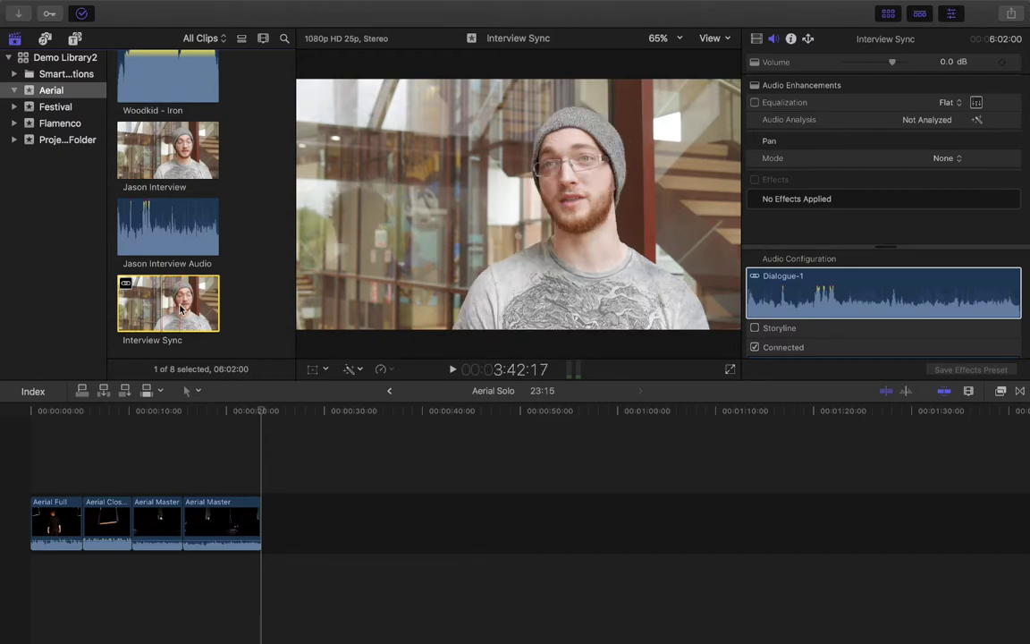
Step: Play back the Aerial Solo timeline from the beginning into the Aerial Close Ups clip with the sound volume lowered
left_click(45, 473)
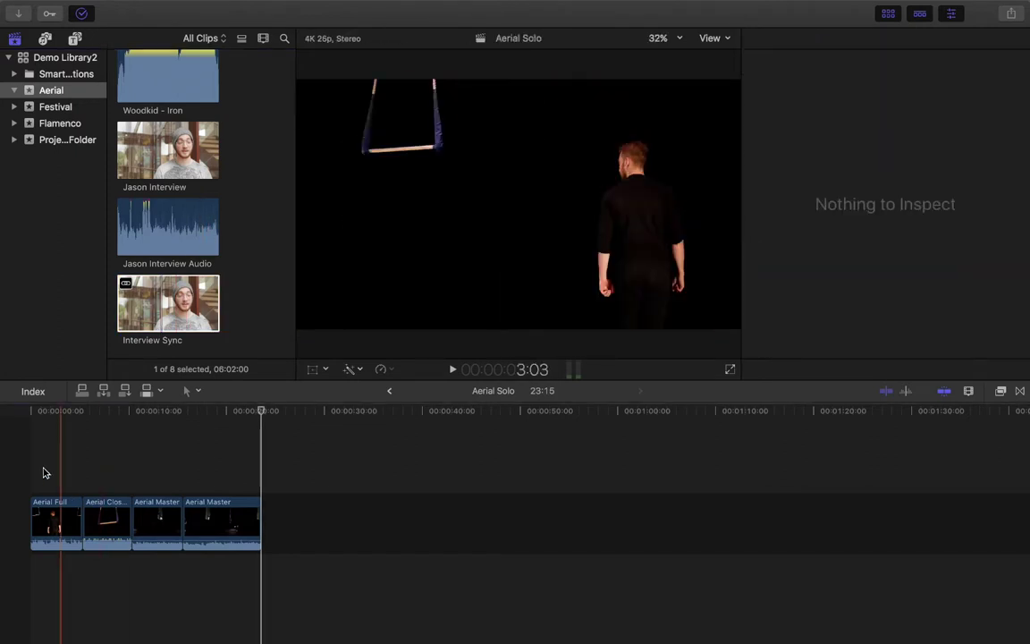
key("Home")
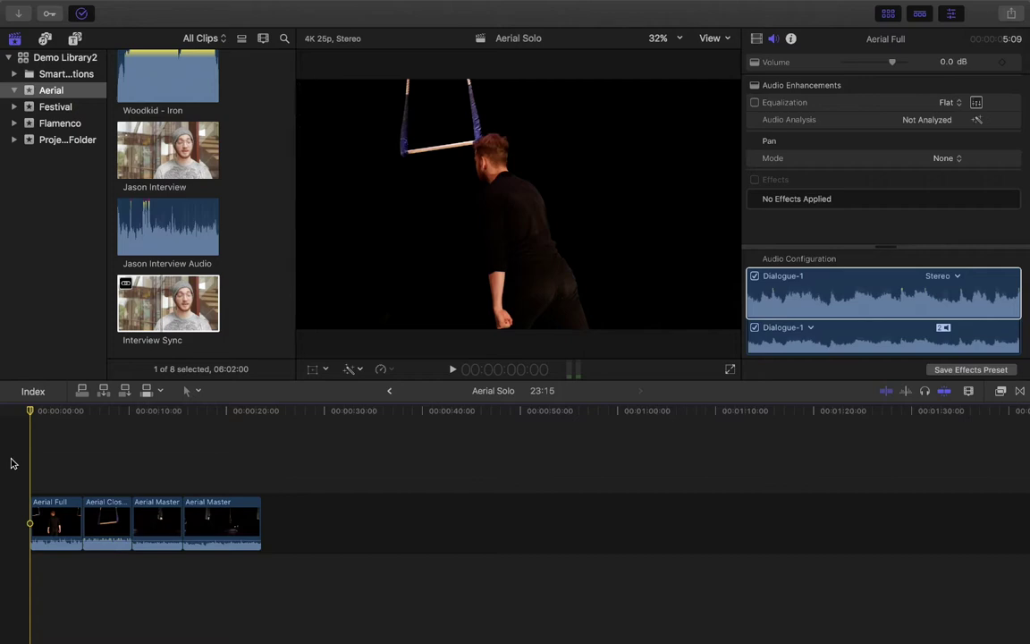
key("space")
key("XF86AudioLowerVolume")
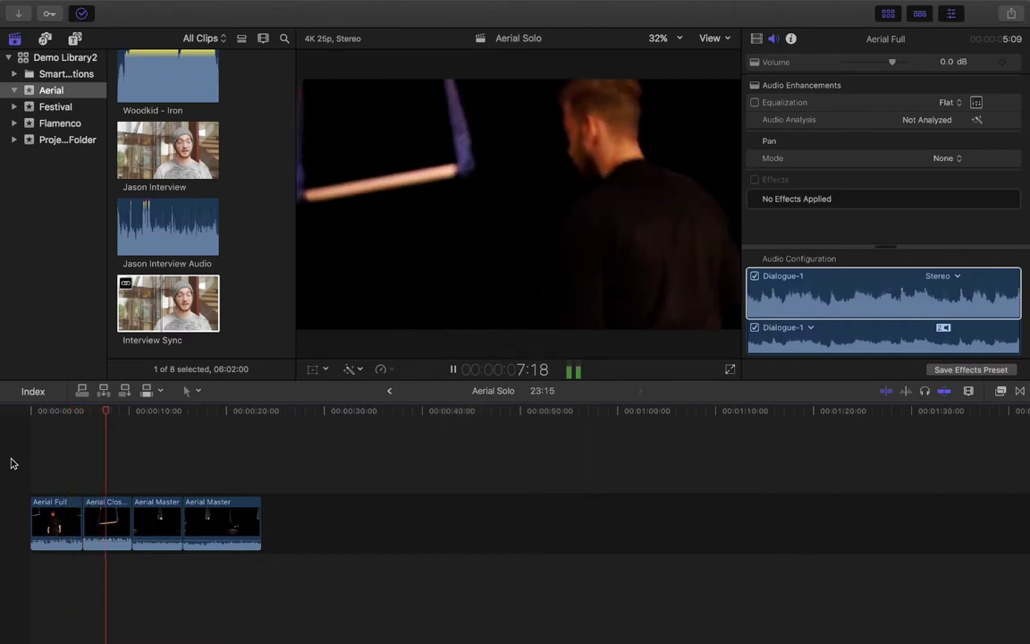
key("space")
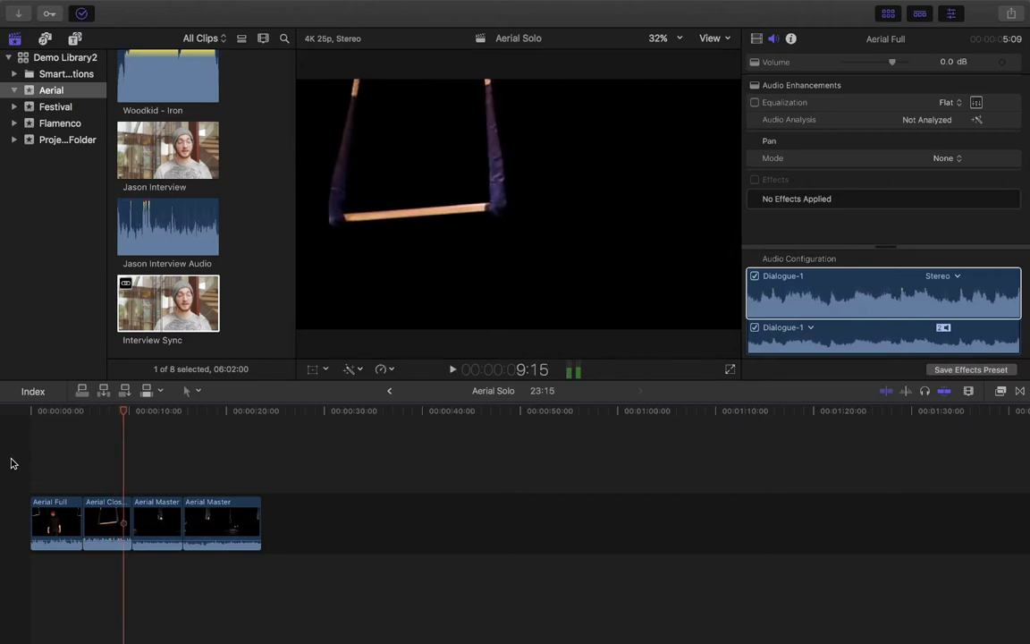
Step: Place a shortened Aerial Close Ups before Aerial Full and trim the first Aerial Master clip at its start and end
mouse_move(105, 519)
left_mouse_down()
mouse_move(122, 521)
mouse_move(41, 534)
mouse_move(131, 519)
mouse_move(115, 517)
left_mouse_up()
key("super+equal")
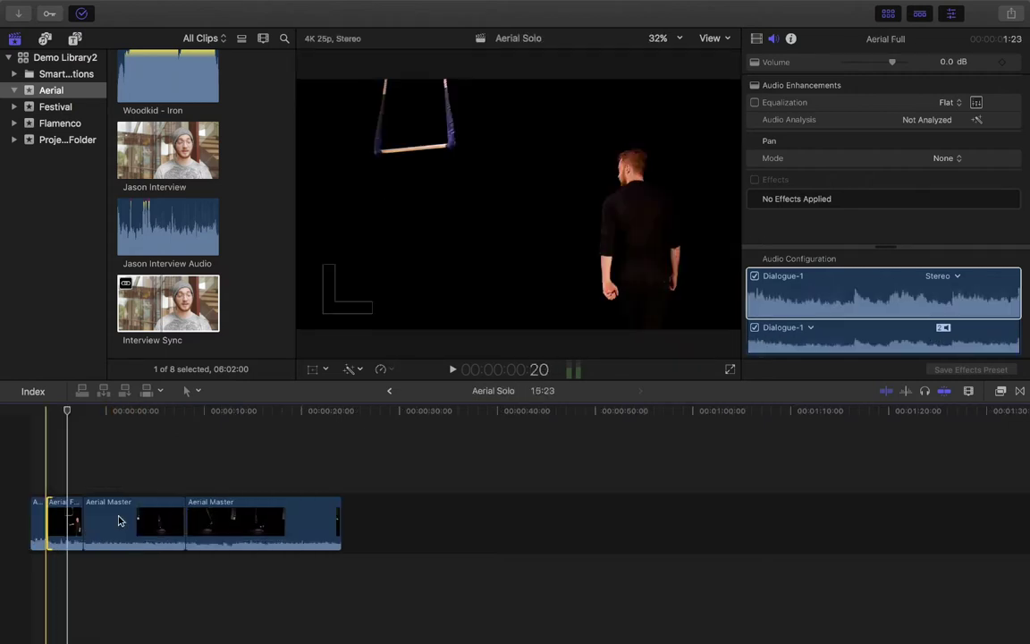
key("super+equal")
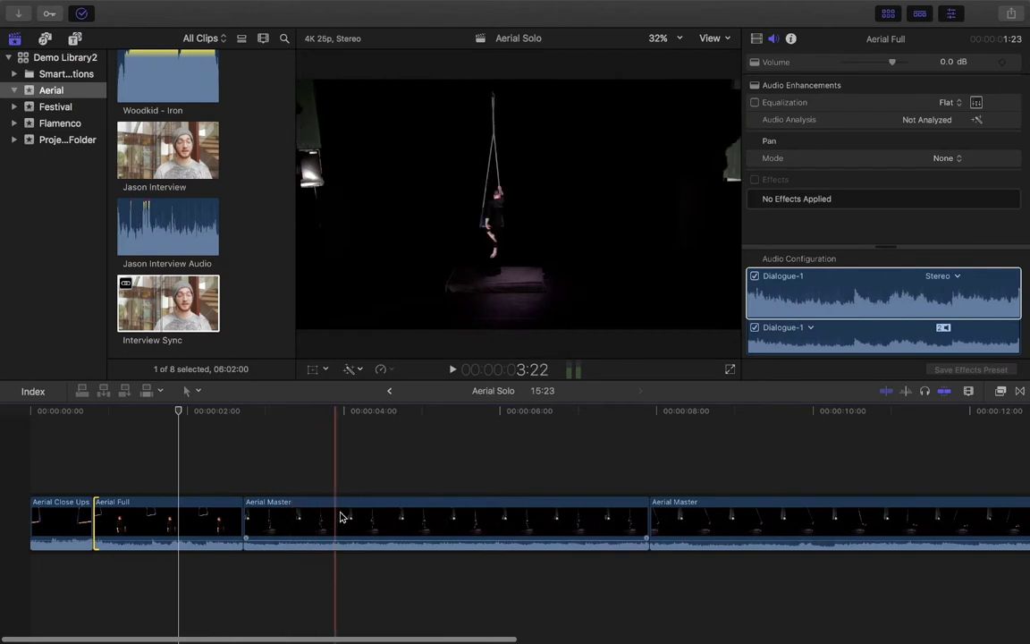
left_click_drag(245, 519, 360, 518)
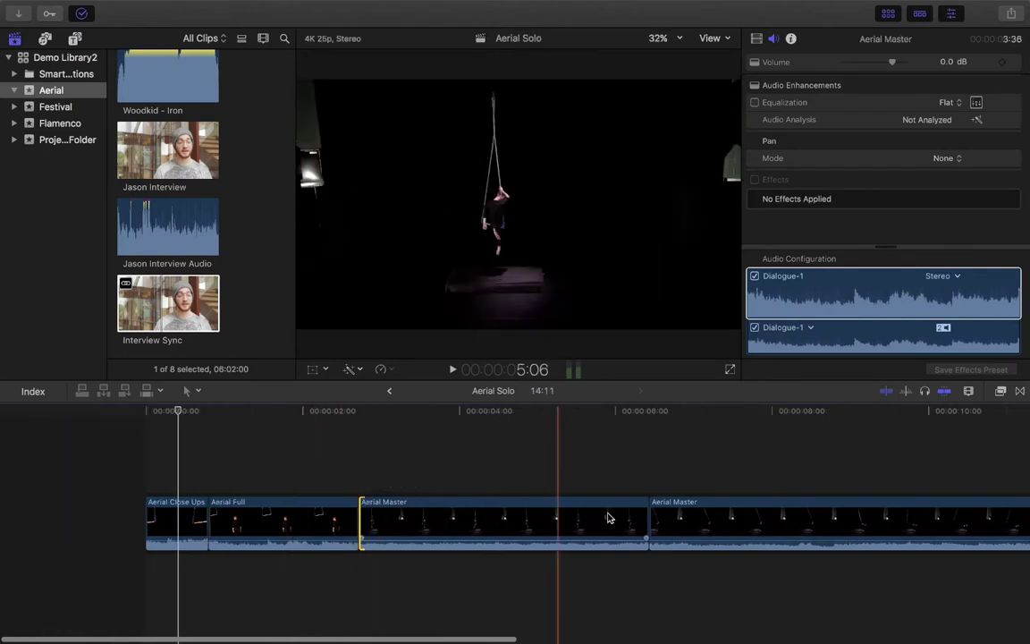
left_click_drag(644, 519, 415, 516)
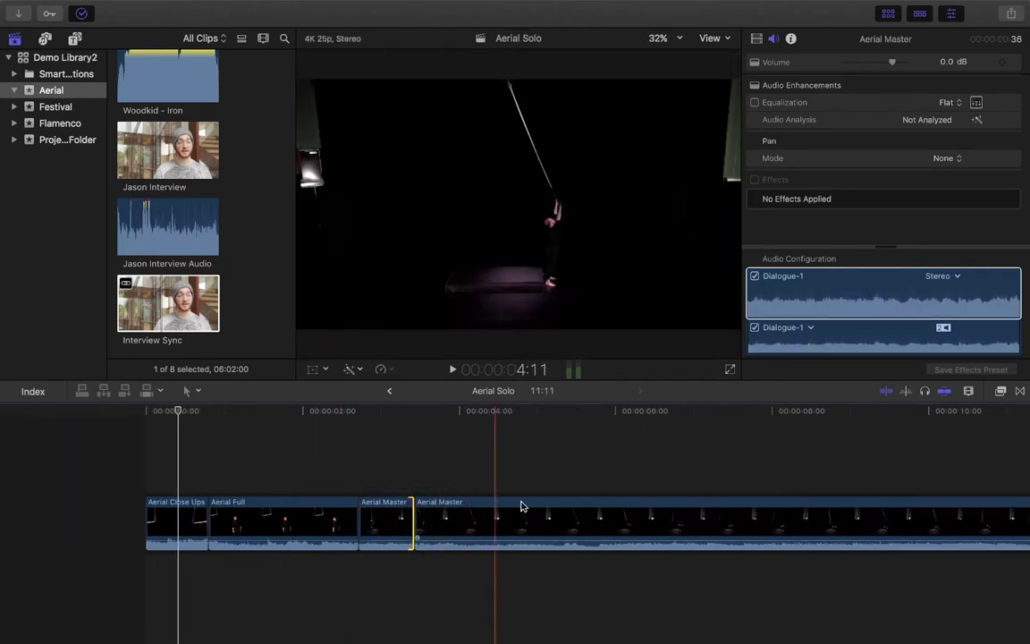
Step: Trim the second Aerial Master clip at both ends to bring the project's duration to 04:03
left_click(687, 508)
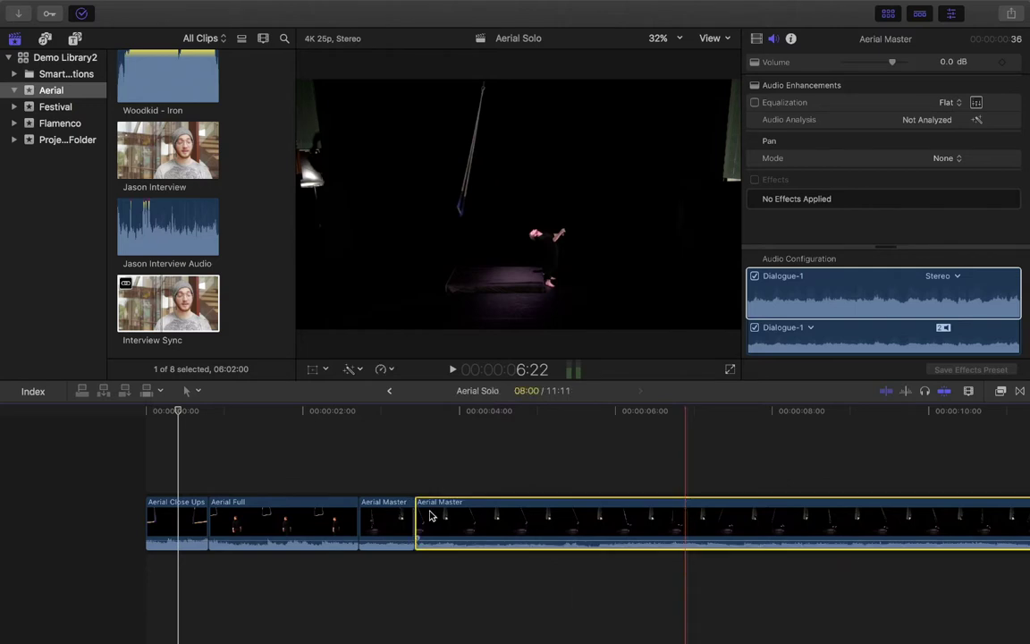
left_click_drag(429, 516, 705, 517)
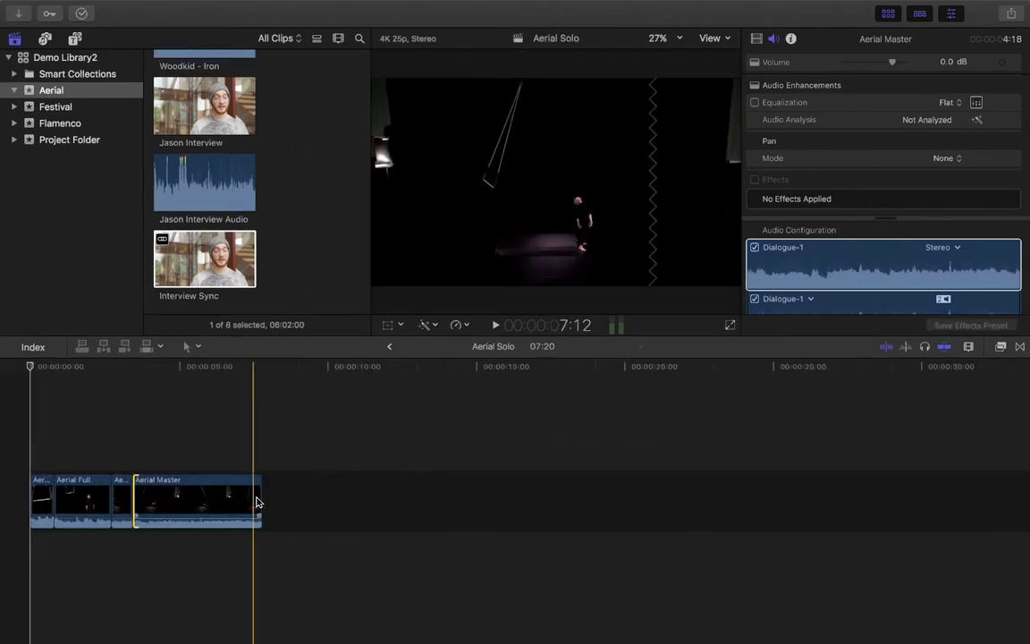
left_click_drag(259, 498, 152, 492)
Step: Mark an in point at 1:46:14 in the Aerial Full browser clip and play from there
scroll(205, 179, "up", 5)
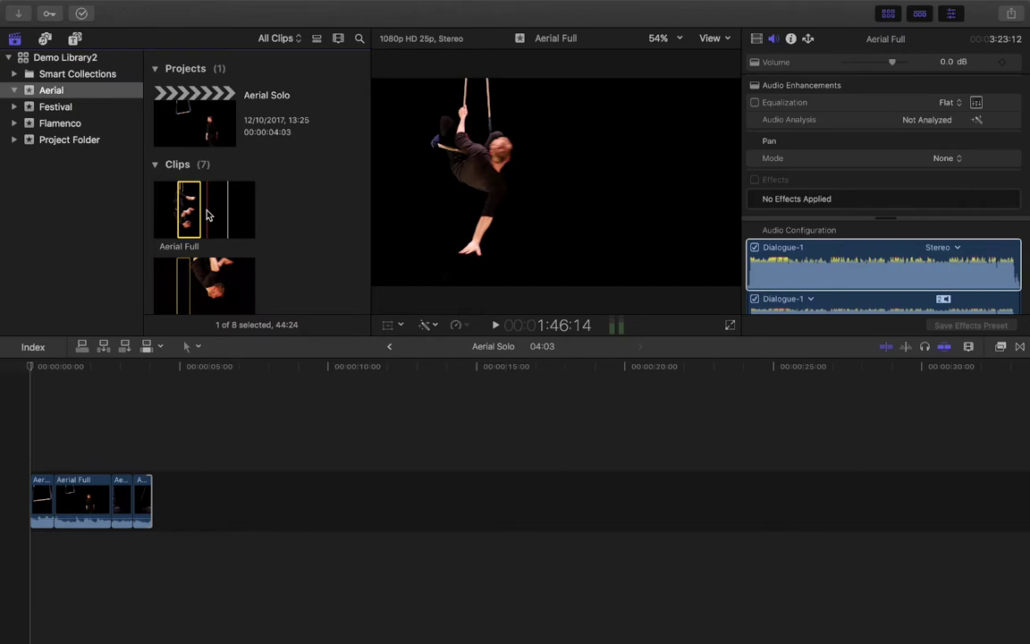
key("i")
key("space")
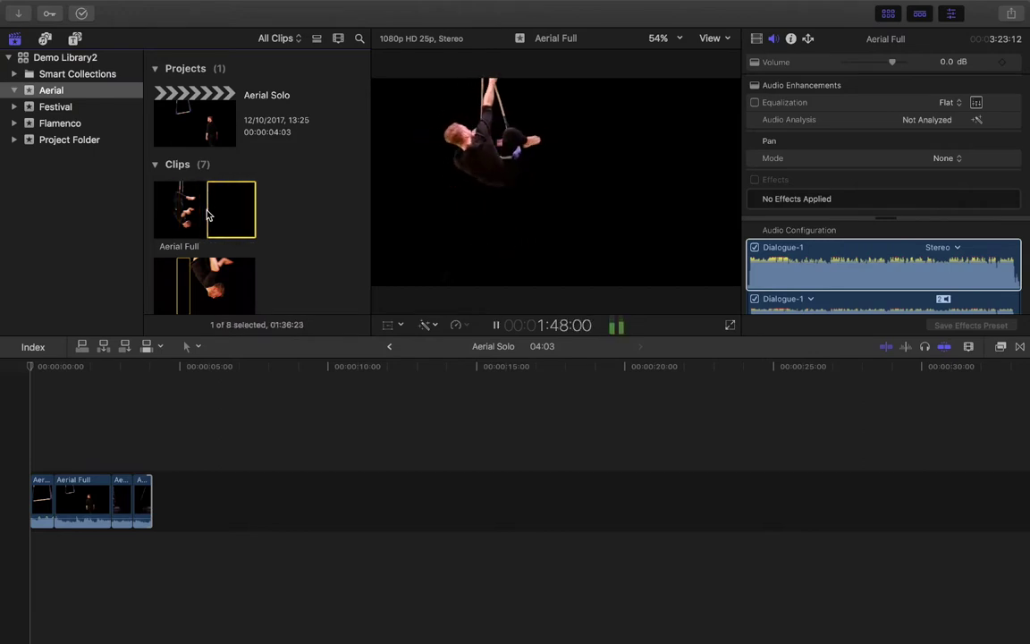
key("space")
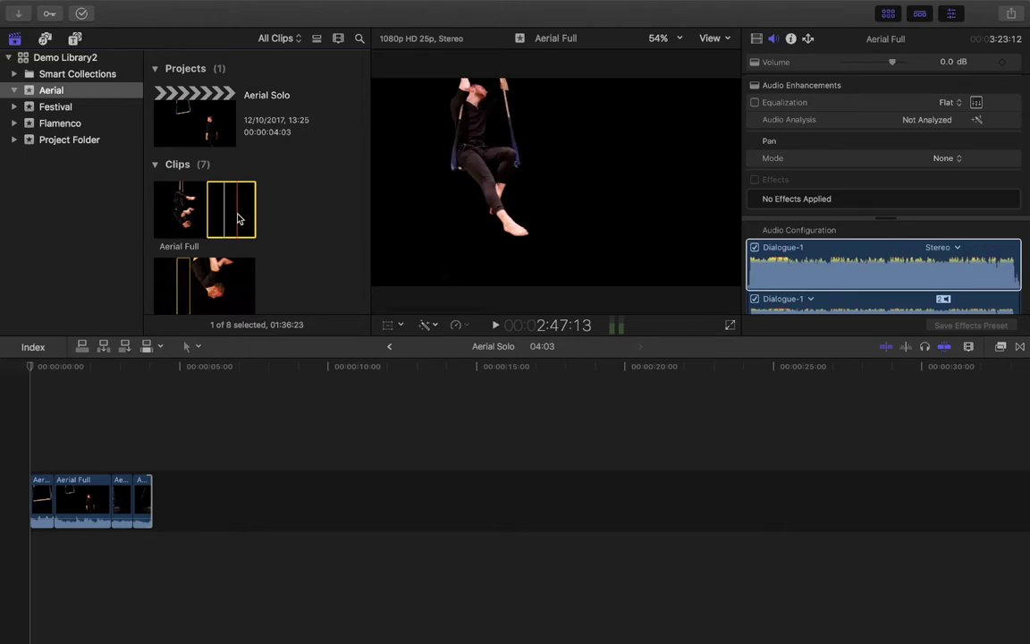
Step: Append the Aerial Full section from 2:47:13 to 2:49:04 to the end of the timeline and select it there
key("i")
key("space")
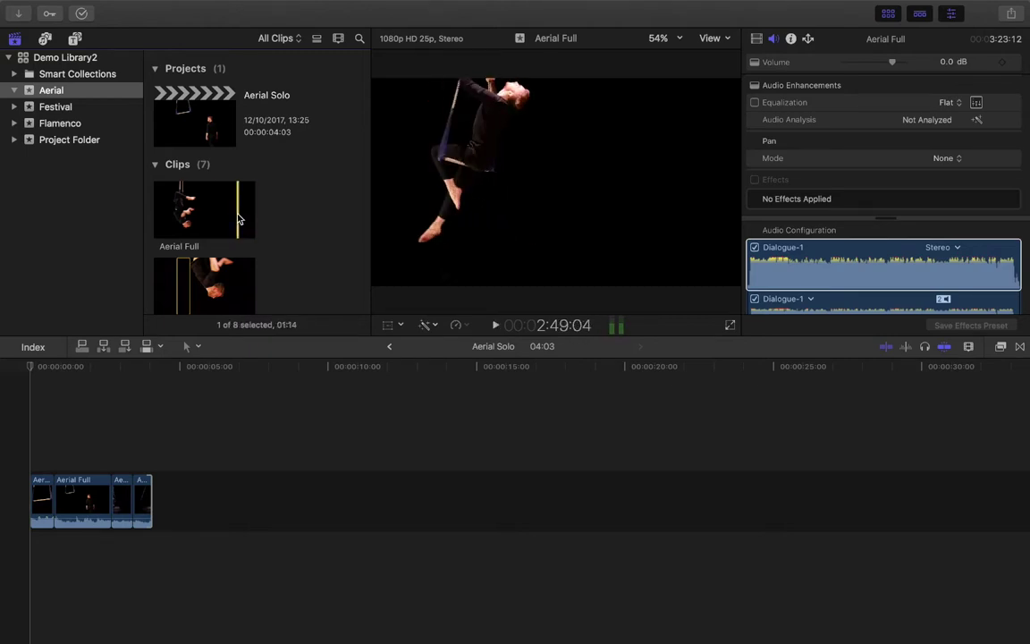
key("e")
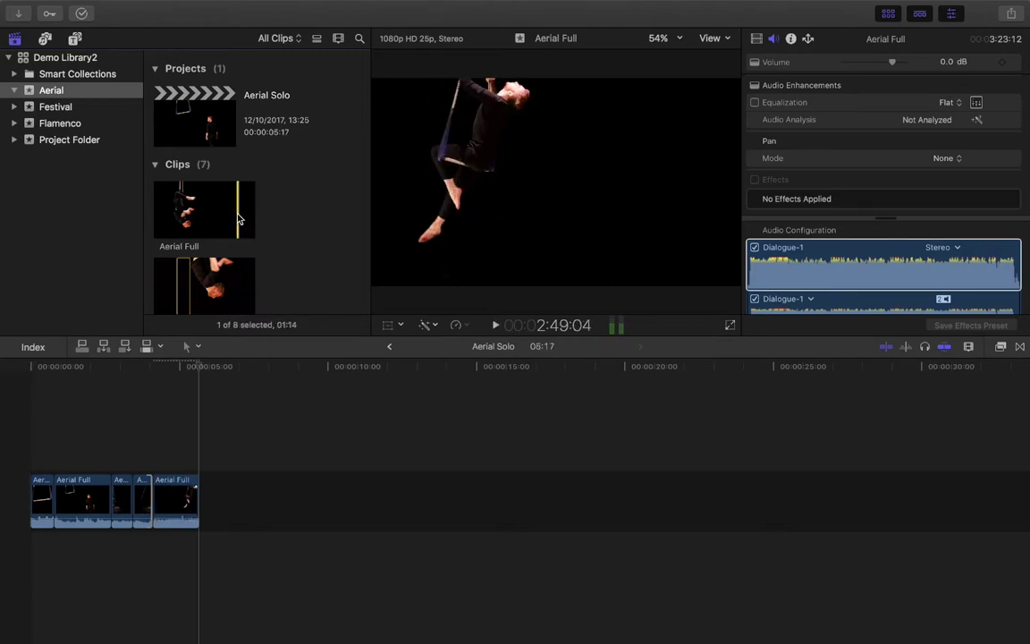
left_click(176, 509)
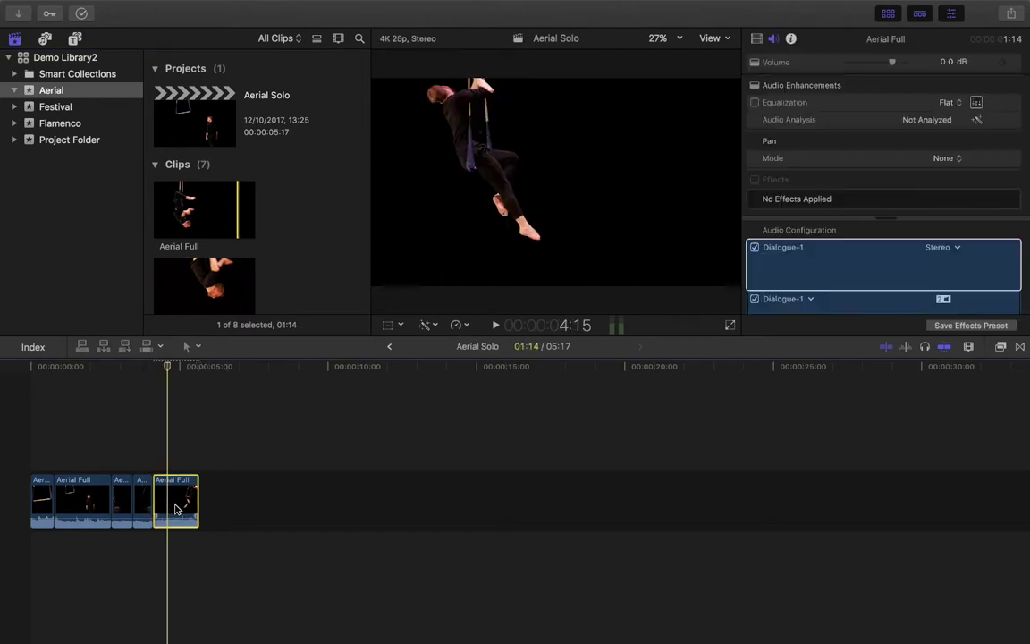
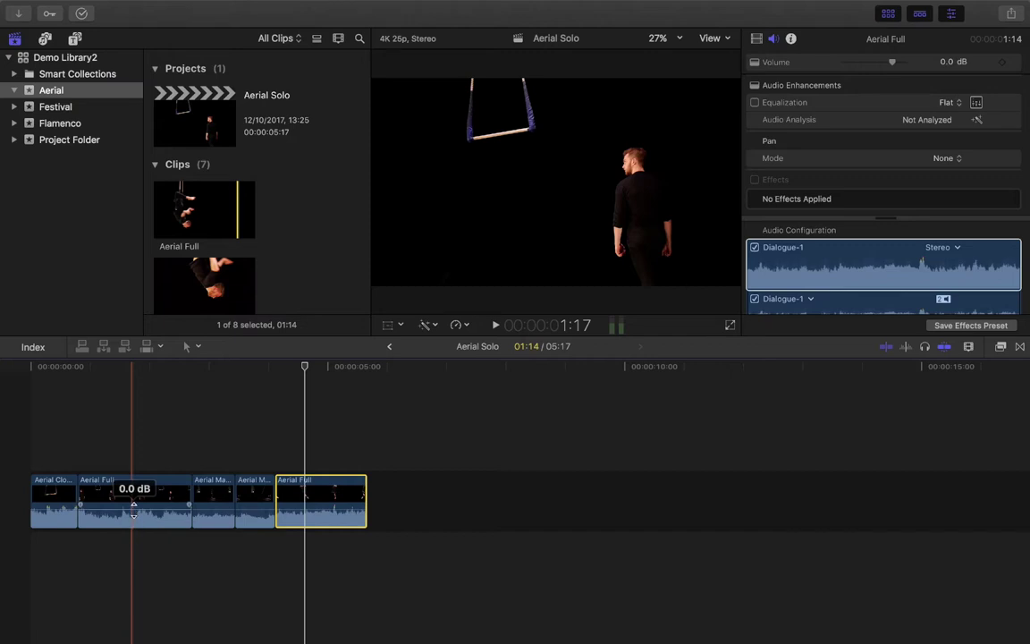
Step: Raise the volume of the first Aerial Full clip in the timeline to 4.0 dB
left_click(136, 524)
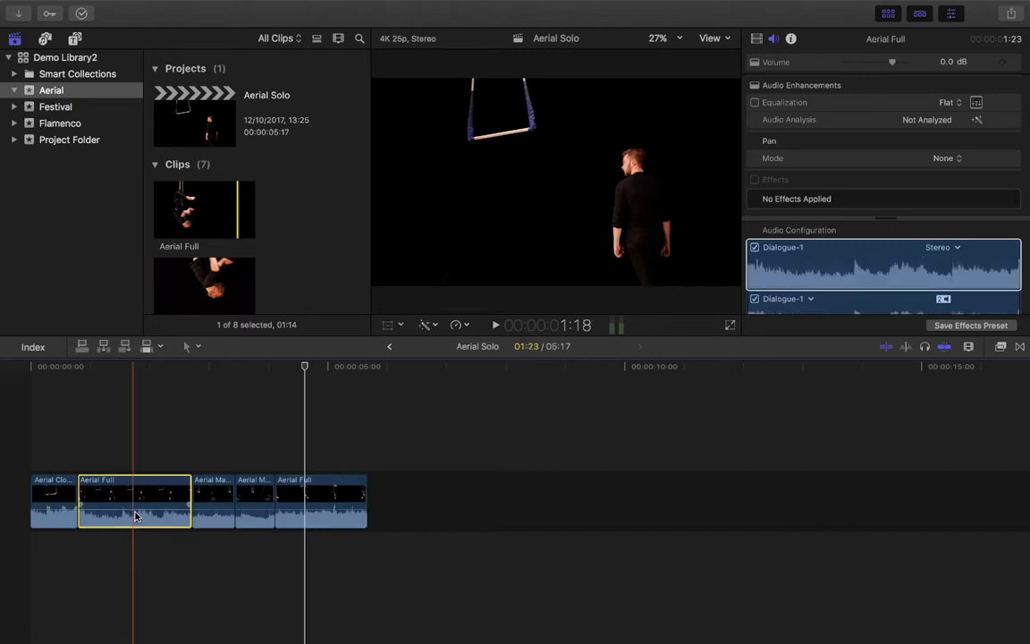
left_click_drag(134, 508, 134, 516)
mouse_move(131, 448)
left_mouse_down()
mouse_move(130, 427)
mouse_move(129, 453)
mouse_move(129, 440)
left_mouse_up()
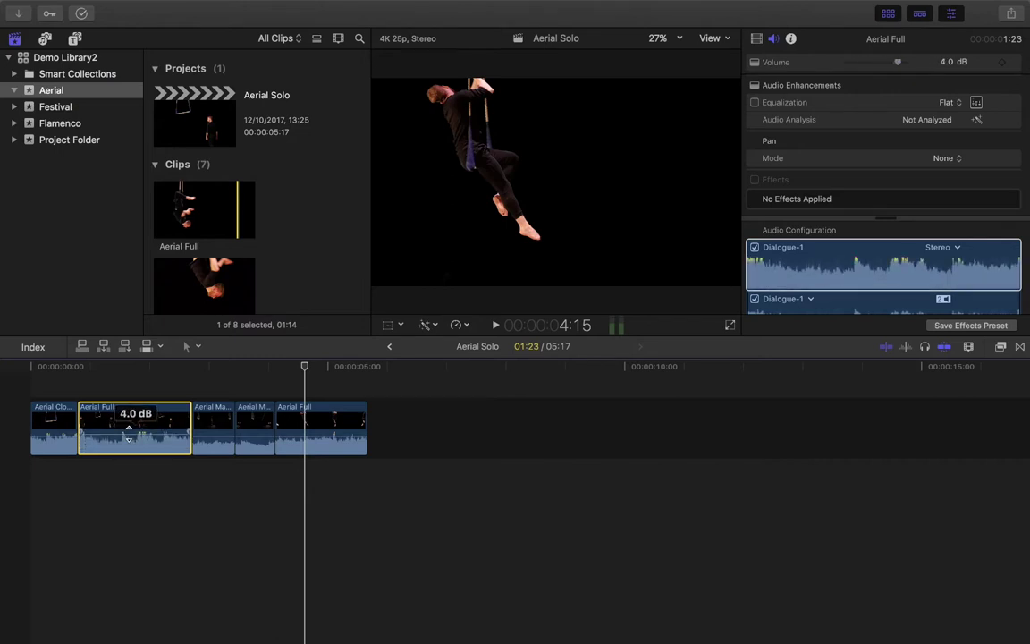
scroll(129, 439, "up", 4)
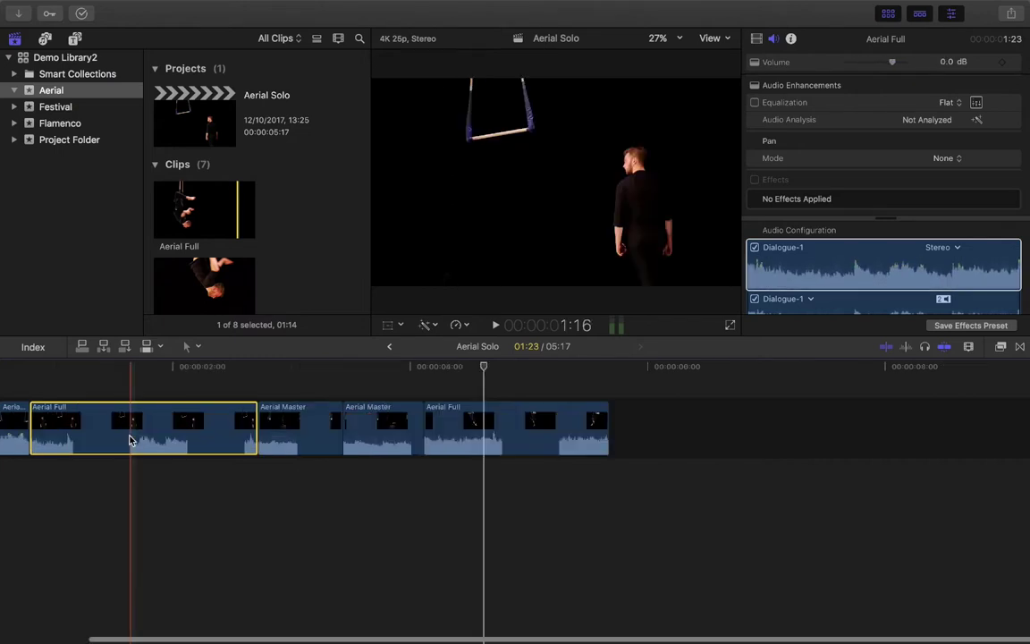
left_click_drag(154, 477, 154, 480)
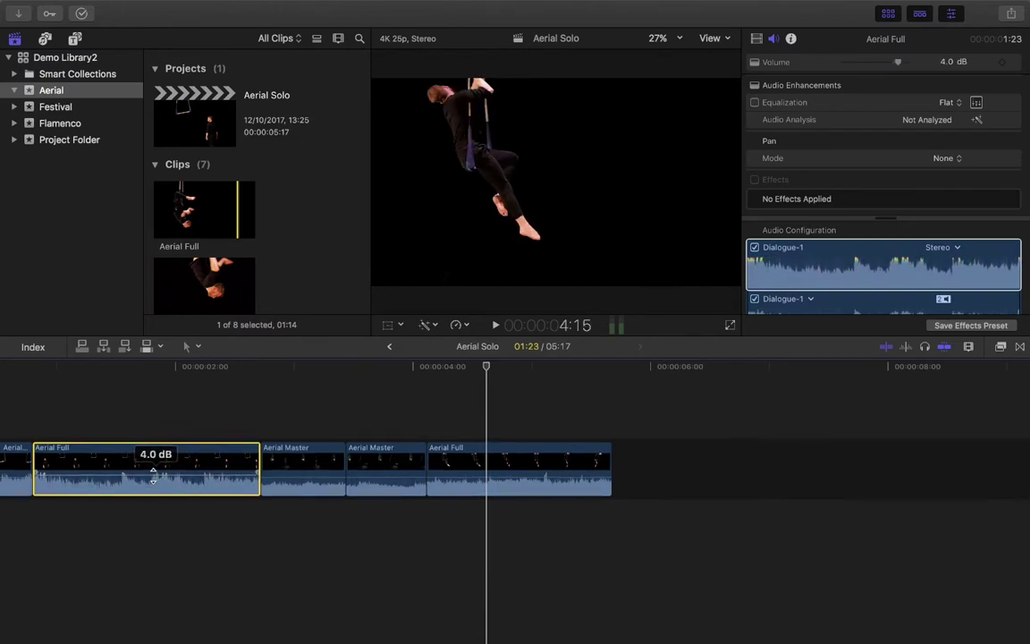
Step: Try 5.0 dB on the first Aerial Full clip and settle its volume at 1.0 dB
left_click_drag(153, 474, 150, 479)
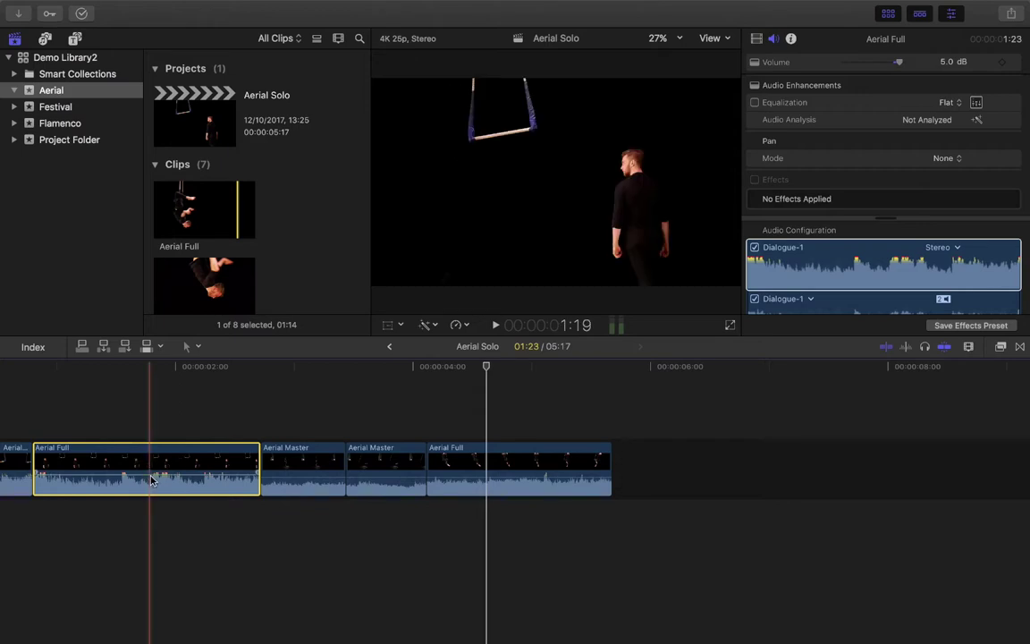
left_click_drag(145, 477, 145, 479)
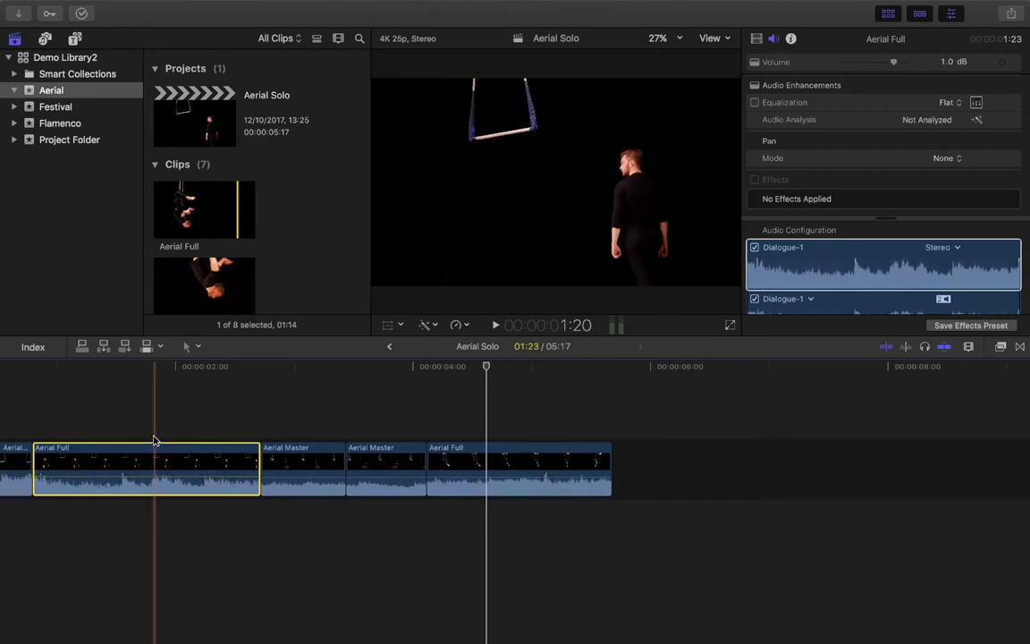
left_click(154, 440)
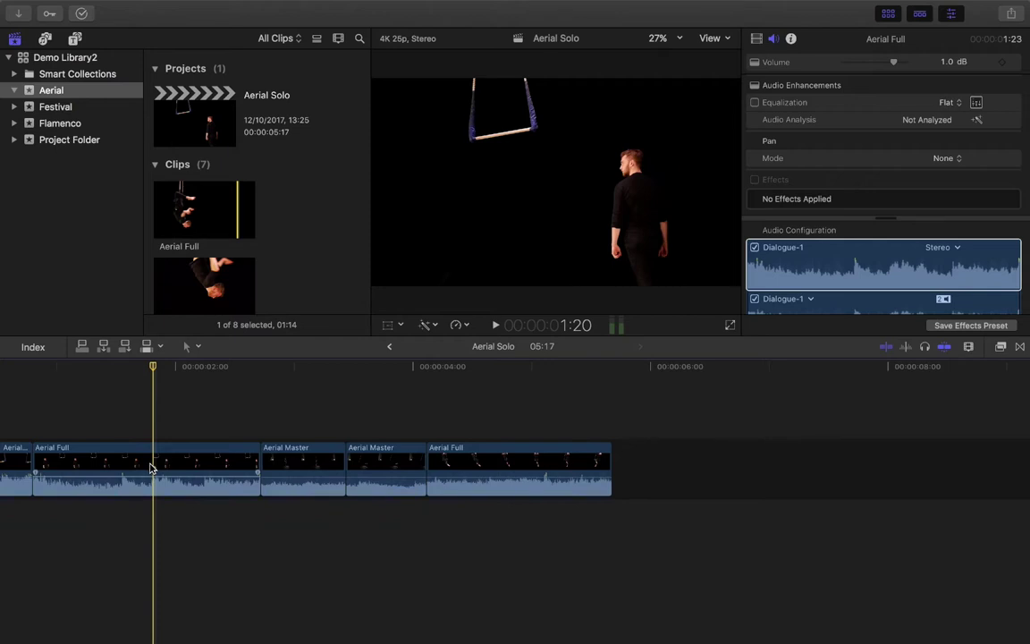
Step: Lower the volume of Aerial Close Ups to -∞ dB, then try the same on the first Aerial Full clip and undo it
scroll(154, 472, "left", 5)
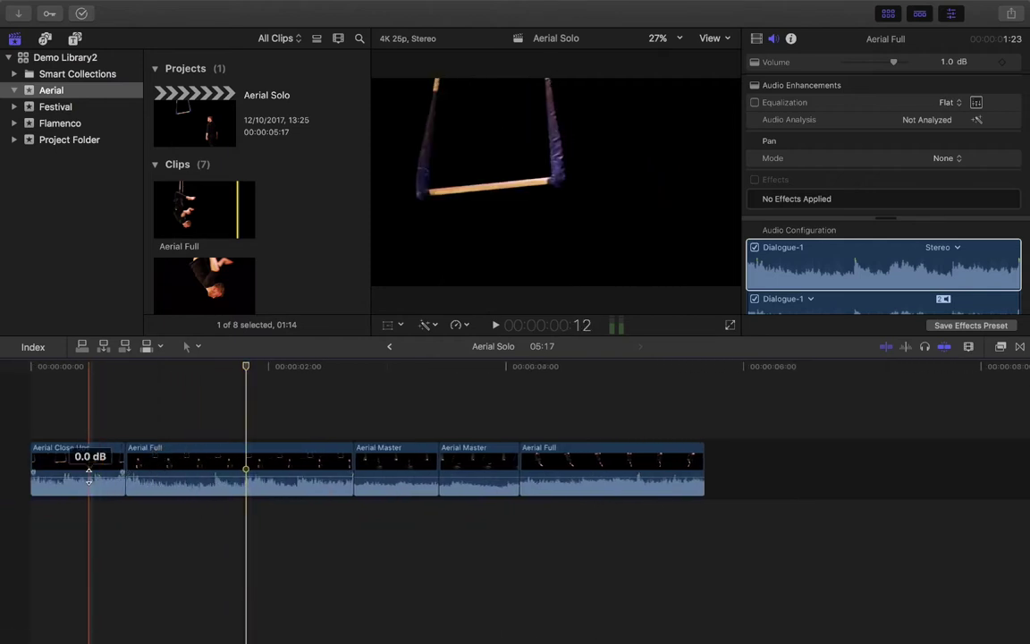
left_click_drag(80, 484, 78, 520)
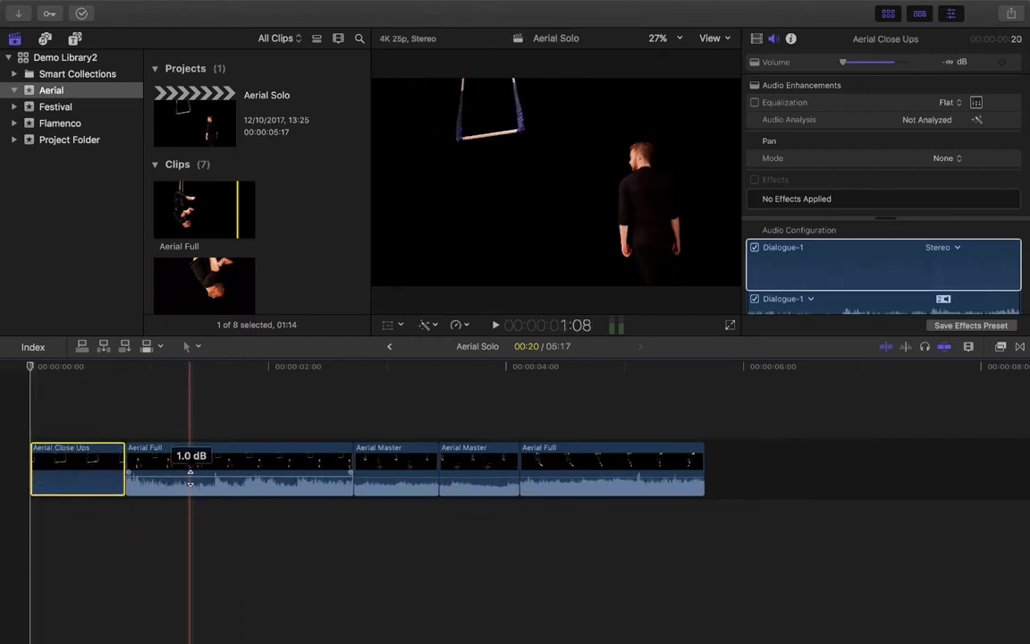
left_click_drag(190, 473, 189, 521)
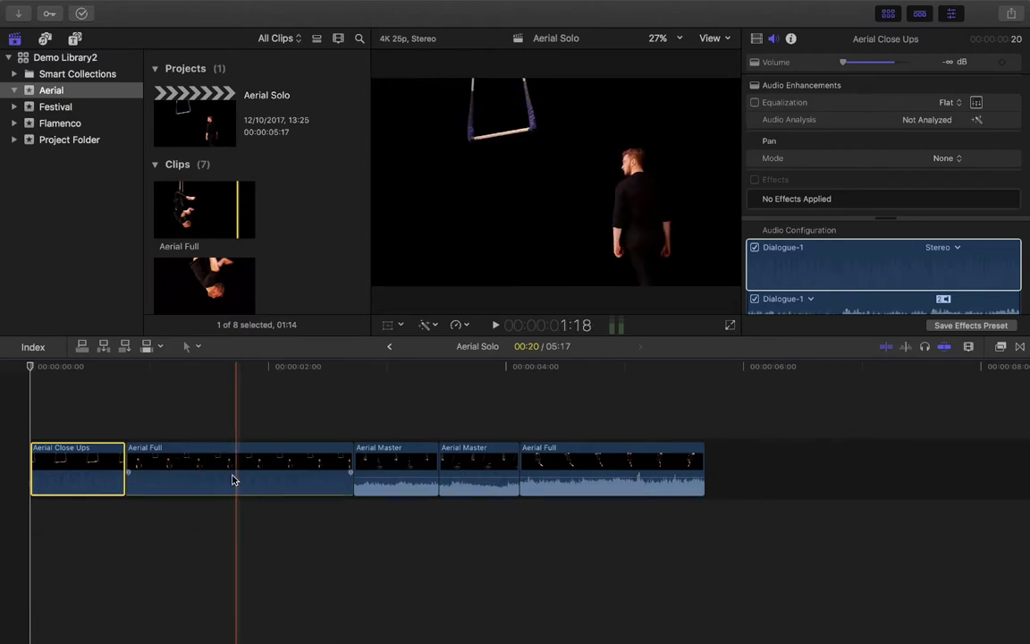
key("super+z")
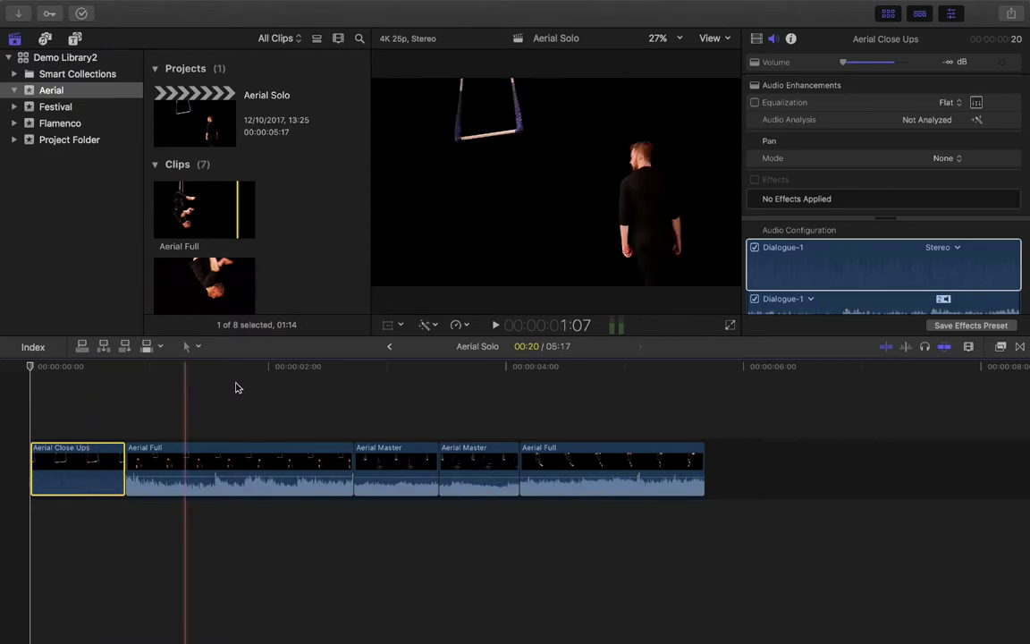
Step: Paste only the Volume attribute of Aerial Close Ups onto the four other timeline clips, with keyframe timing Stretch to Fit
left_click_drag(218, 390, 624, 474)
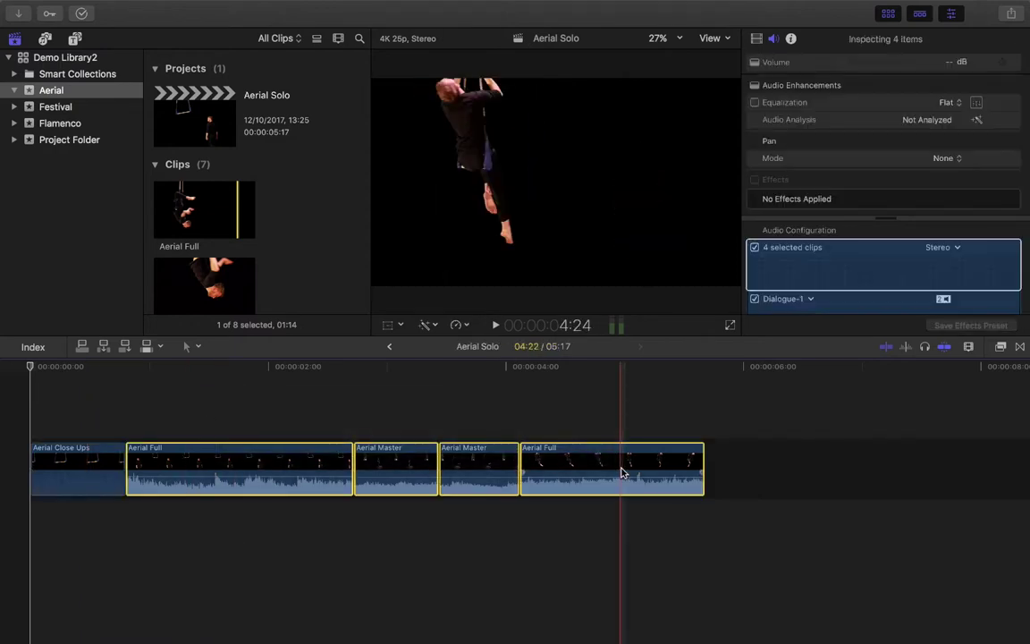
key("super+shift+v")
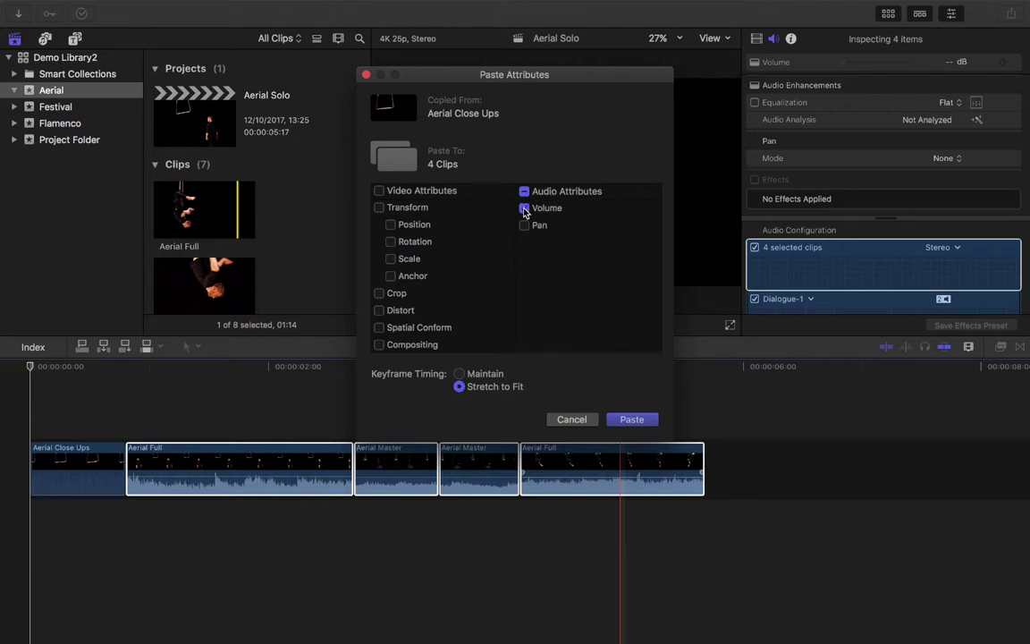
left_click(630, 419)
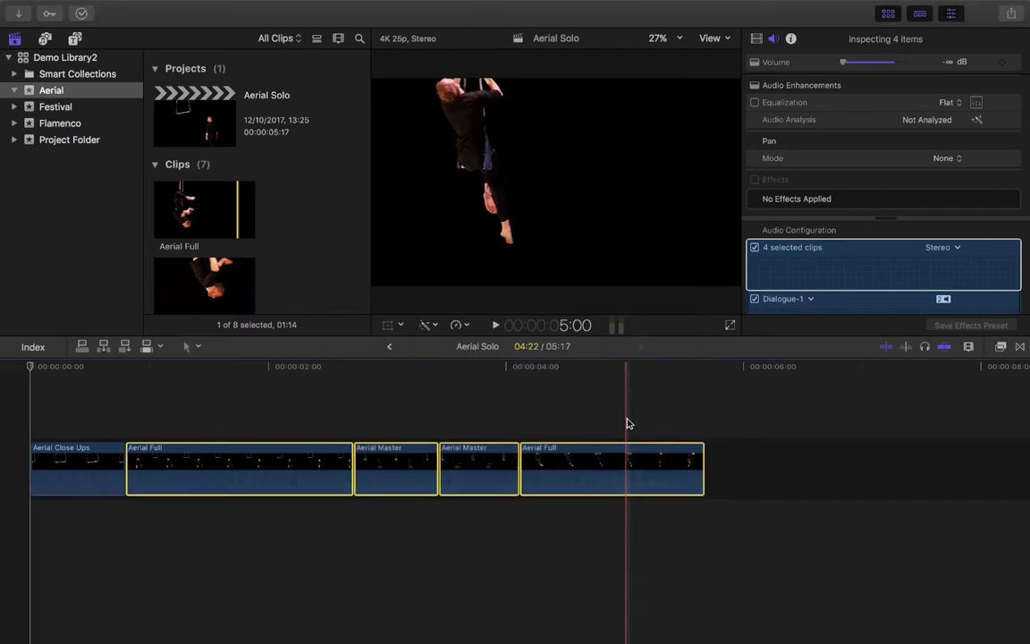
Step: Play back the silenced clips around the first Aerial Full clip and place the playhead at its end
left_click(243, 396)
key("space")
left_click(270, 448)
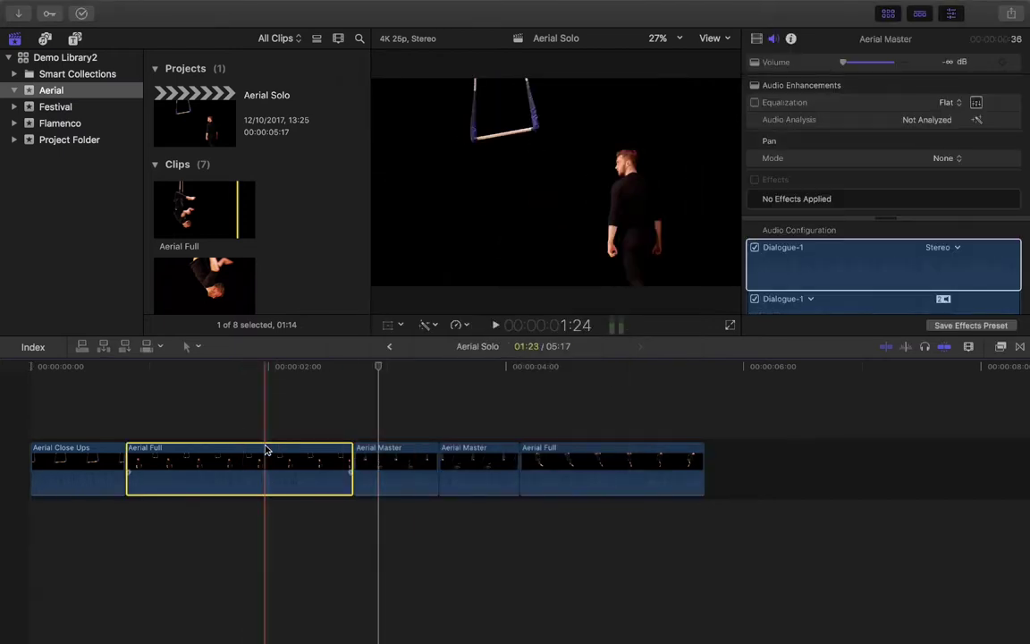
left_click(351, 404)
key("super+4")
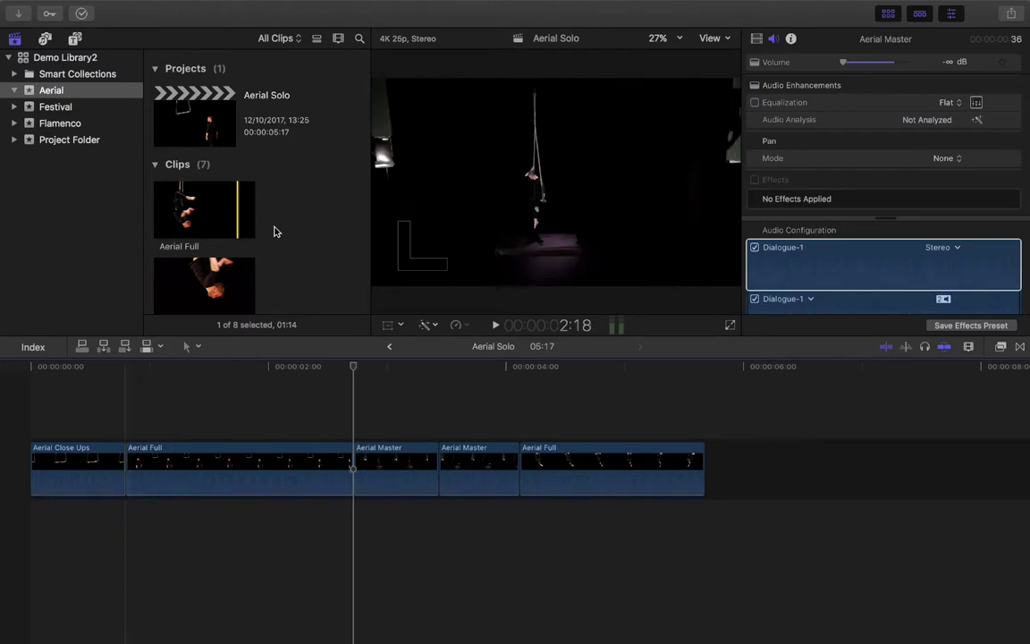
Step: Connect the opening range of about 55 seconds of Woodkid - Iron beneath the video clips at the start of the project
scroll(275, 232, "down", 10)
scroll(274, 231, "up", 5)
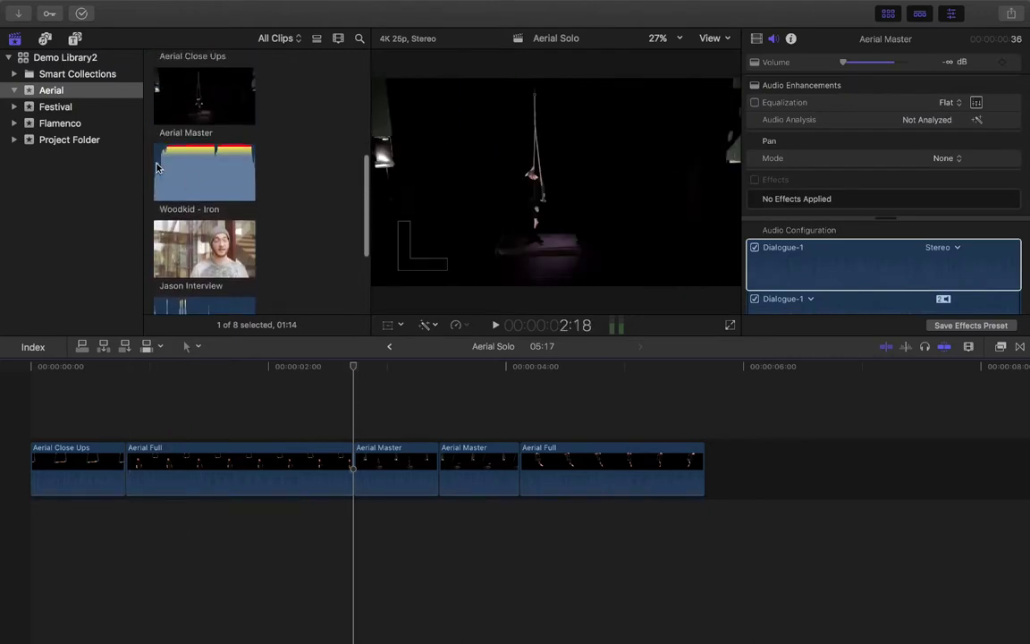
left_click(163, 167)
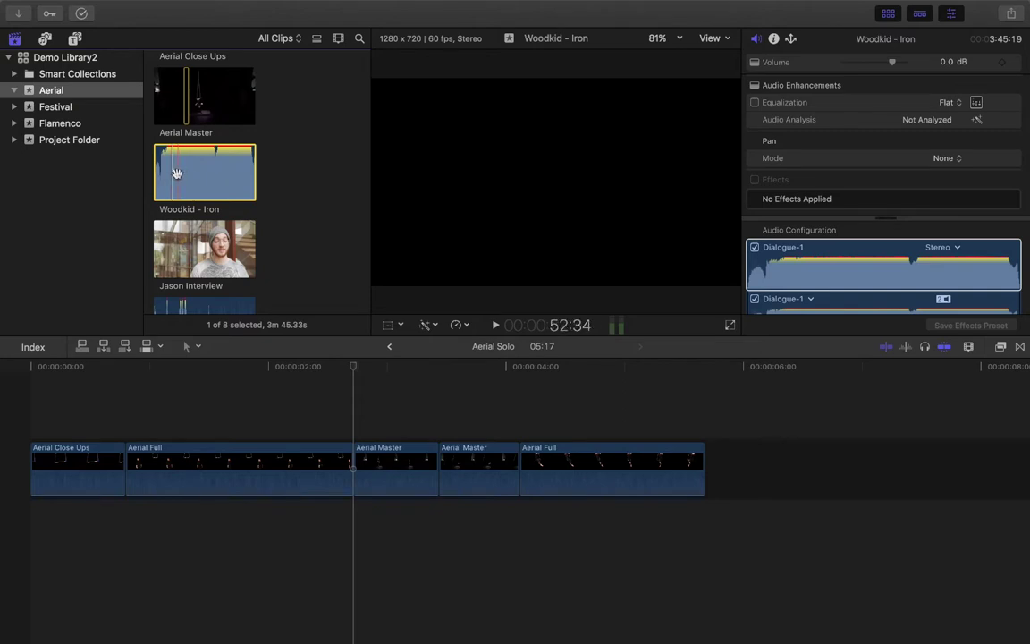
left_click_drag(166, 171, 8, 566)
key("shift+z")
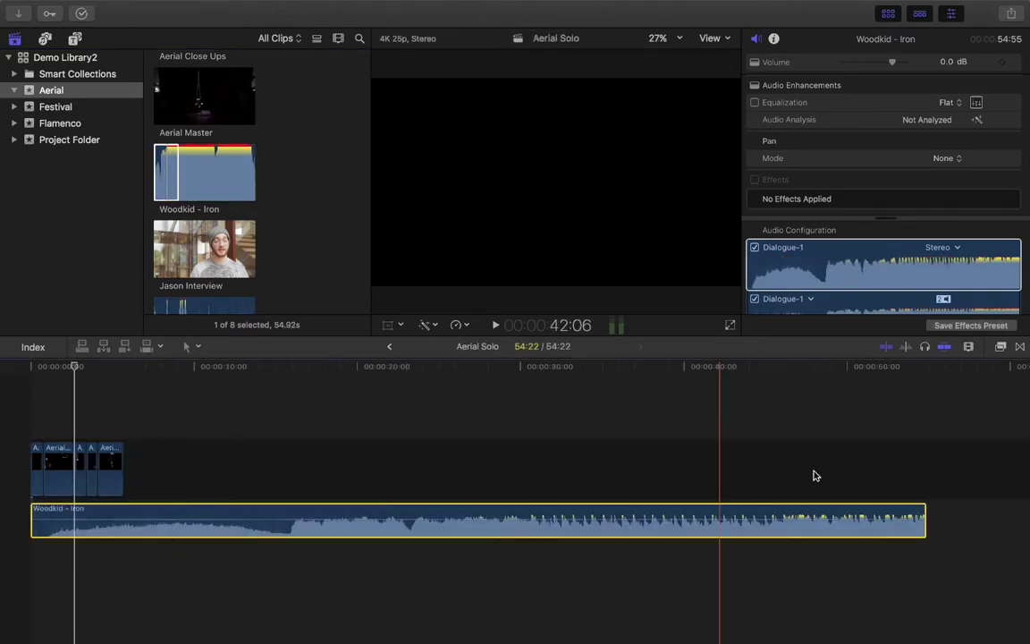
Step: Trim the end of the Woodkid - Iron track back to about 16 seconds and cut off its silent opening
left_click_drag(921, 510, 292, 540)
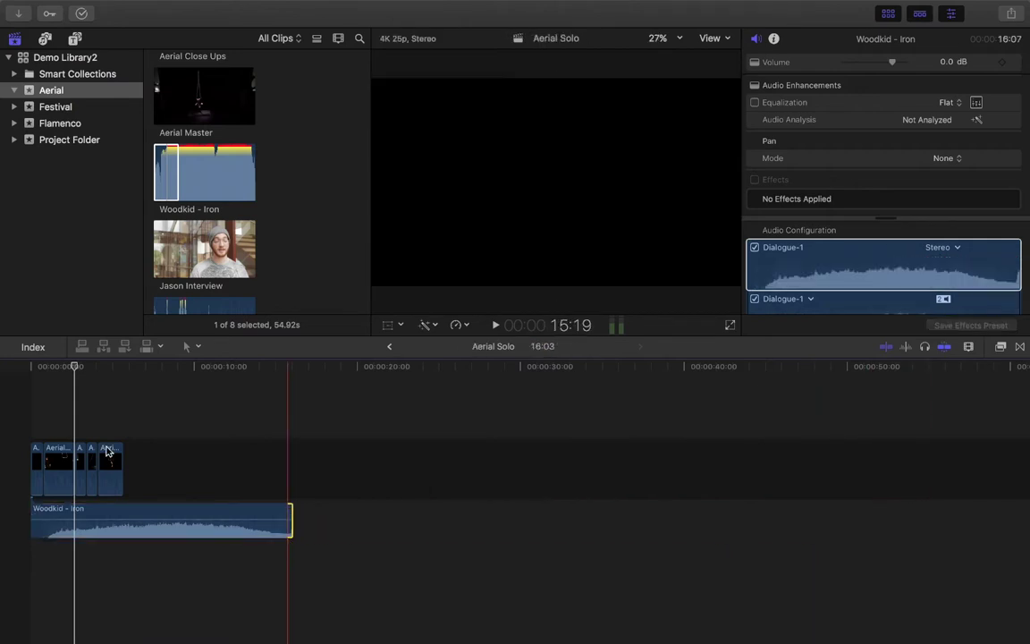
key("Home")
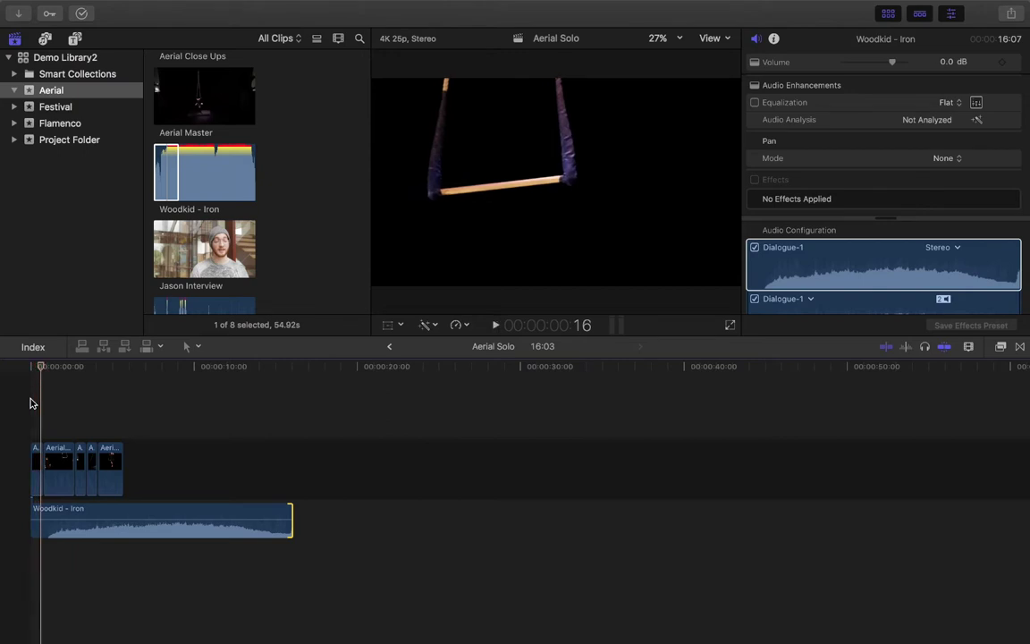
key("super+equal")
key("super+equal")
scroll(27, 447, "left", 3)
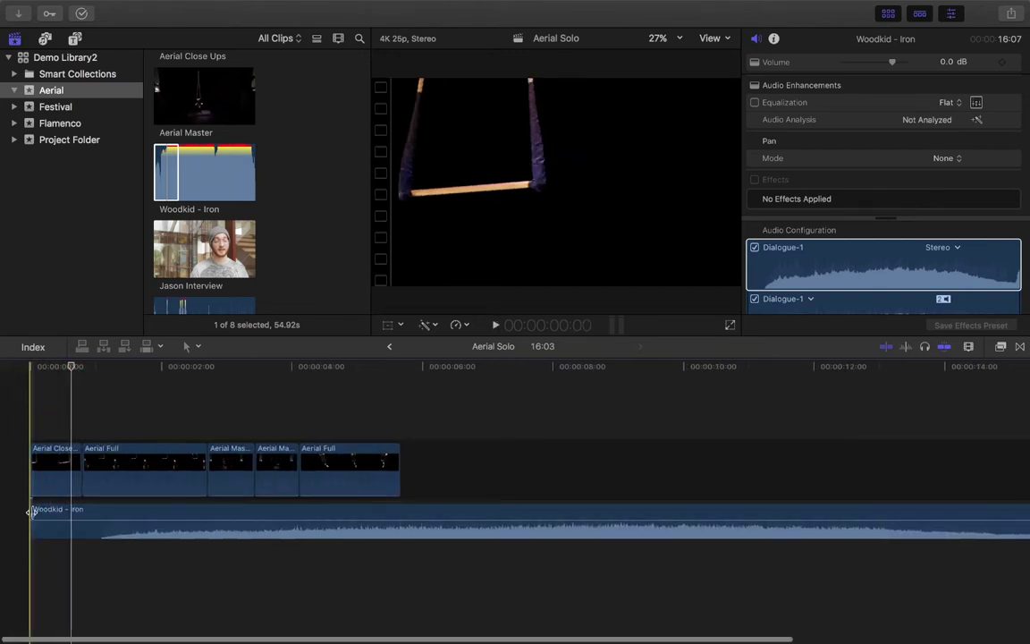
left_click_drag(59, 512, 100, 515)
key("super+minus")
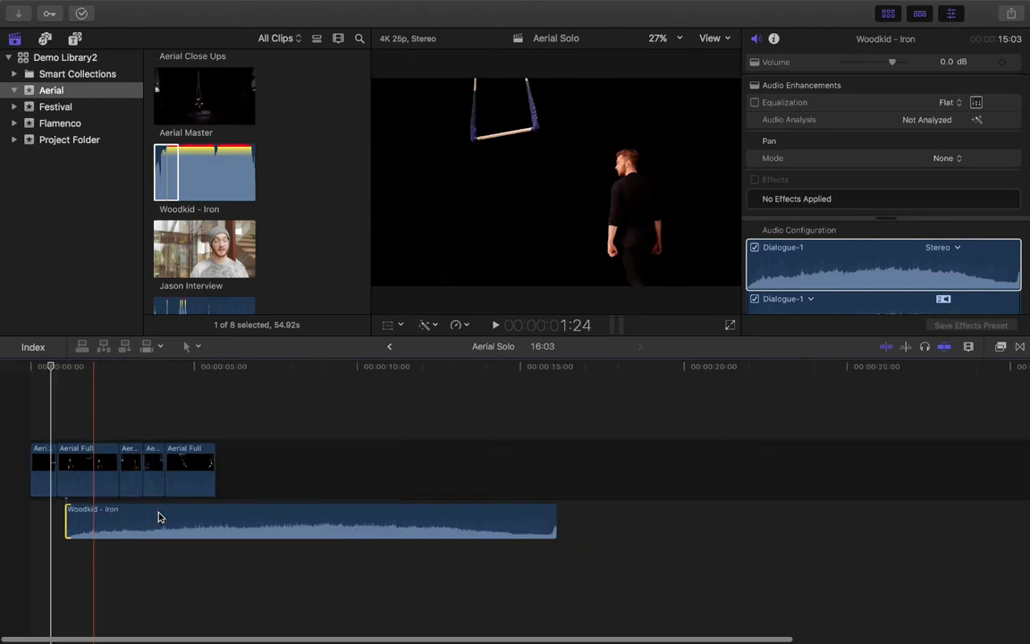
Step: Extend the music's end, trim its start into the louder passage and align the roughly 11-second track with the project's start
left_click_drag(555, 514, 921, 513)
left_click_drag(67, 512, 483, 525)
left_click_drag(218, 515, 287, 513)
left_click_drag(367, 524, 112, 523)
left_click(239, 484)
key("Delete")
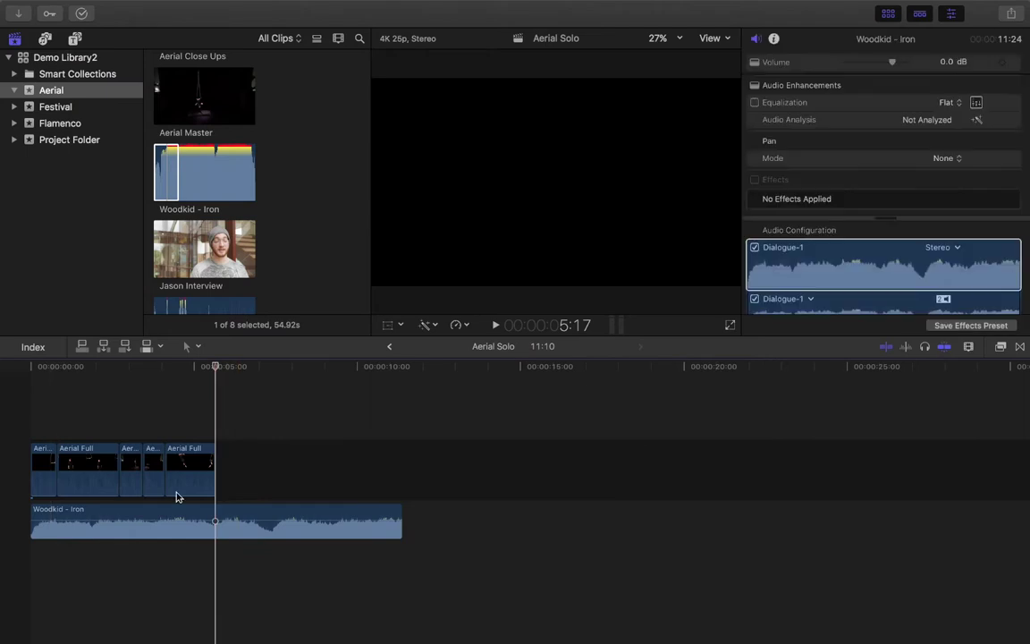
Step: Play the opening against the music, lengthen the first Aerial Close Ups to 1:22 and move the last Aerial Full before both Aerial Master clips
key("Home")
key("space")
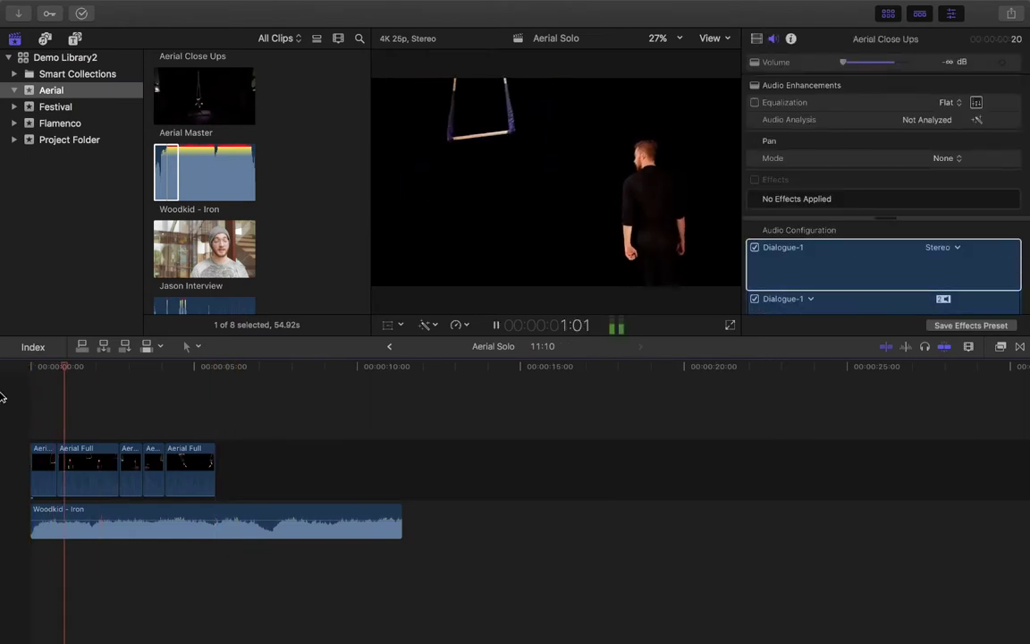
key("space")
key("super+equal")
left_click_drag(82, 460, 152, 461)
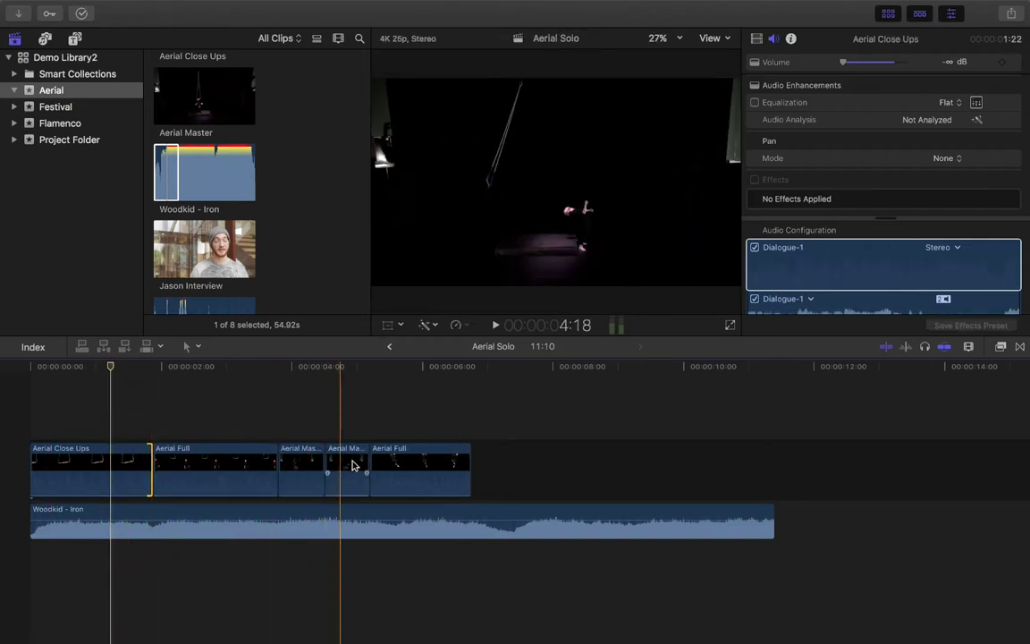
left_click_drag(398, 468, 287, 473)
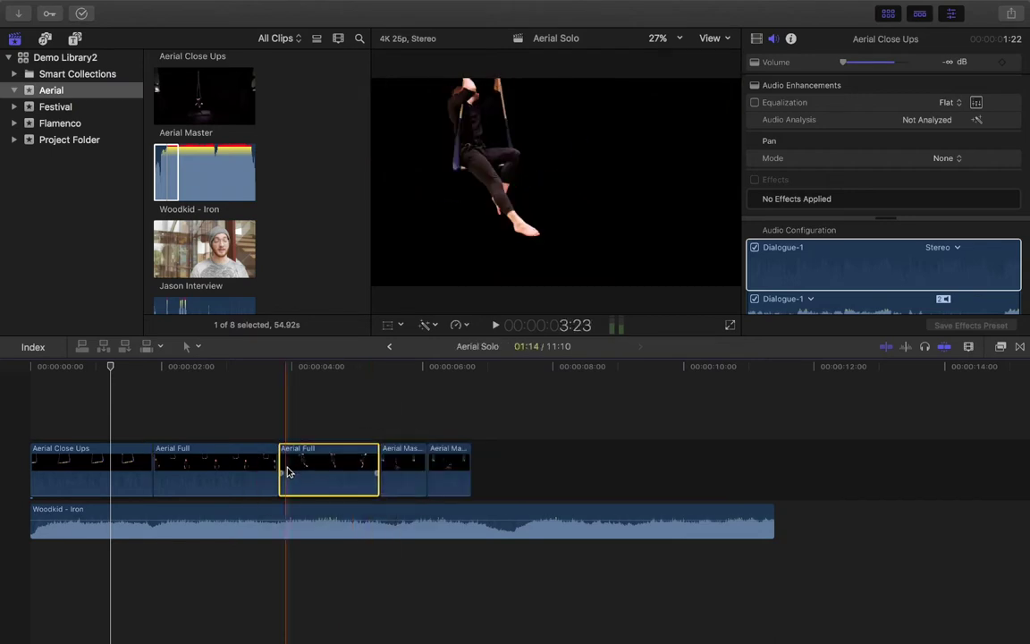
Step: Mark a 1:11 range midway through the Aerial Close Ups source and append it to the timeline, silencing its audio
scroll(217, 143, "up", 4)
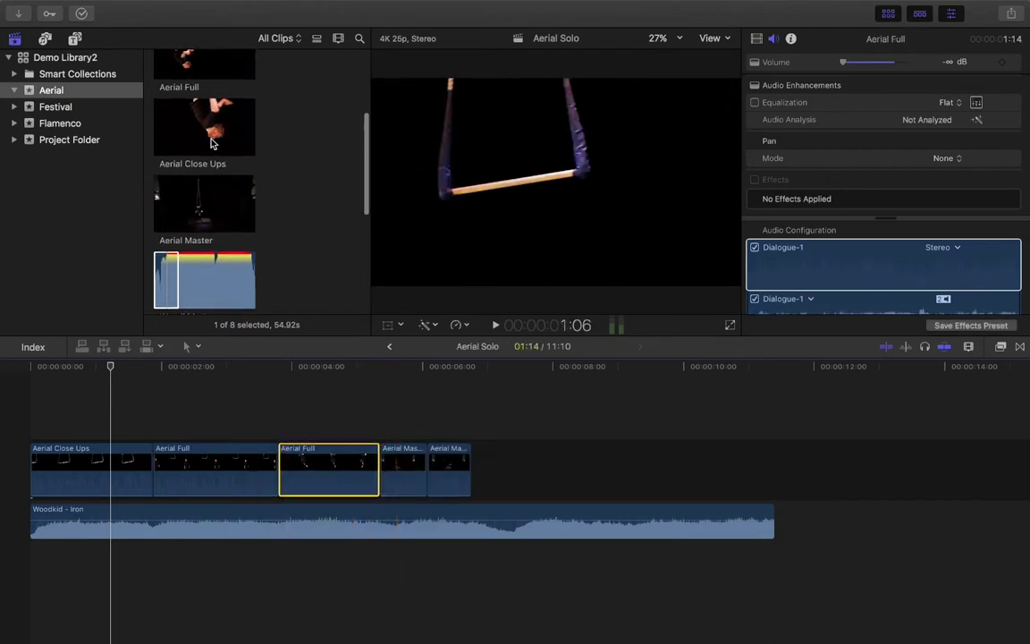
left_click_drag(178, 130, 189, 129)
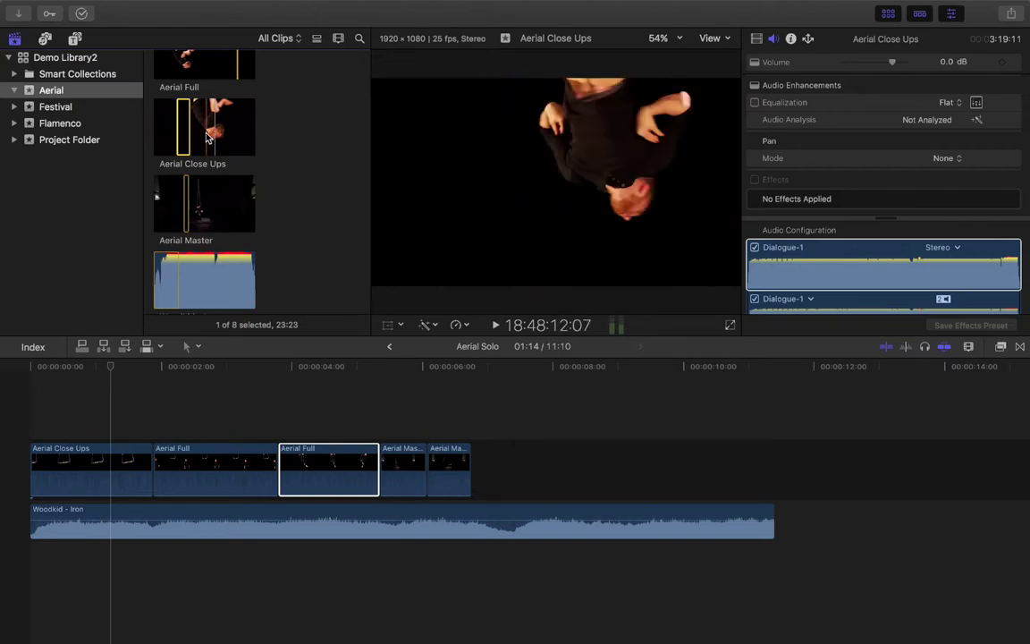
key("i")
key("space")
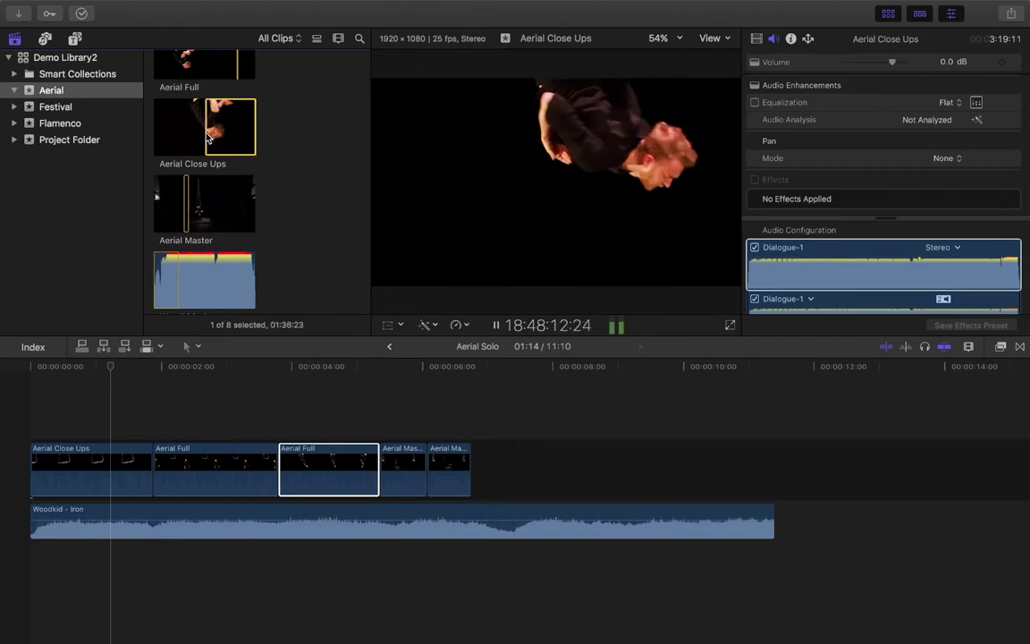
key("o")
key("space")
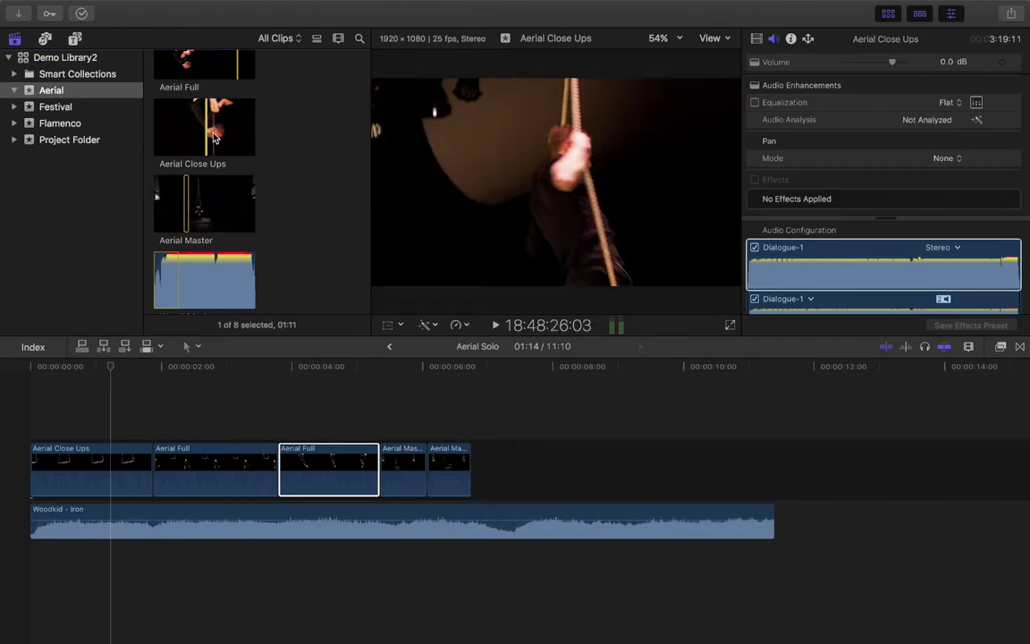
key("e")
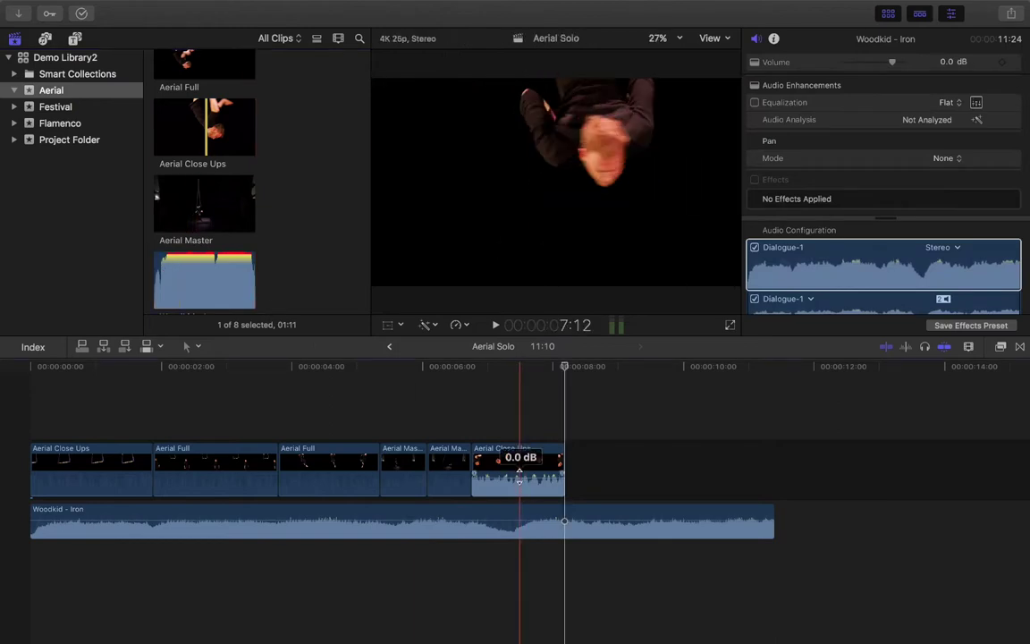
Step: Check the timeline's clip index and play back the reordered sequence with the music
left_click(27, 346)
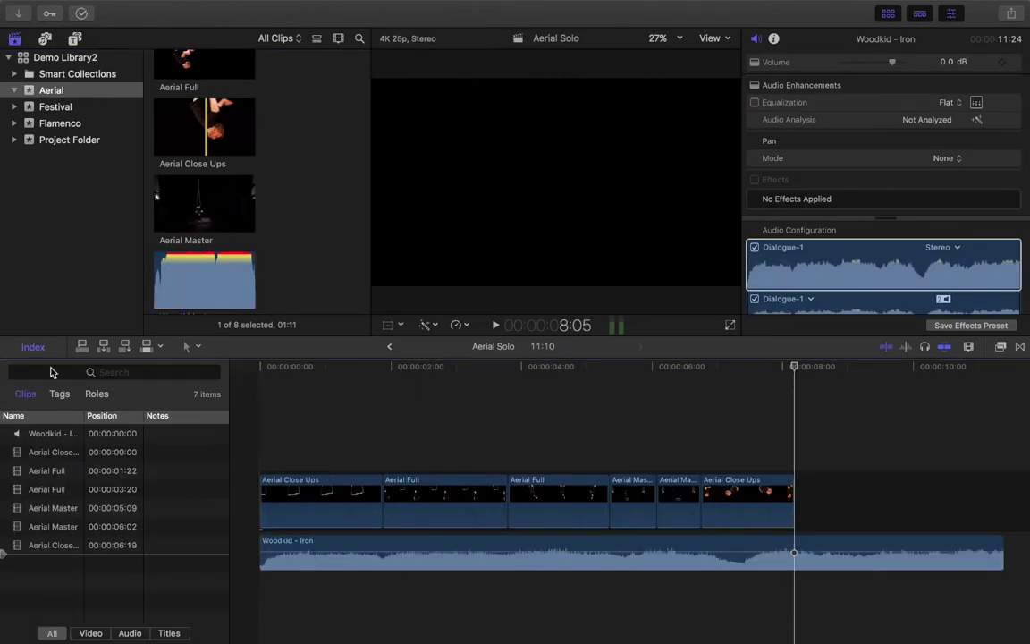
left_click(34, 349)
key("space")
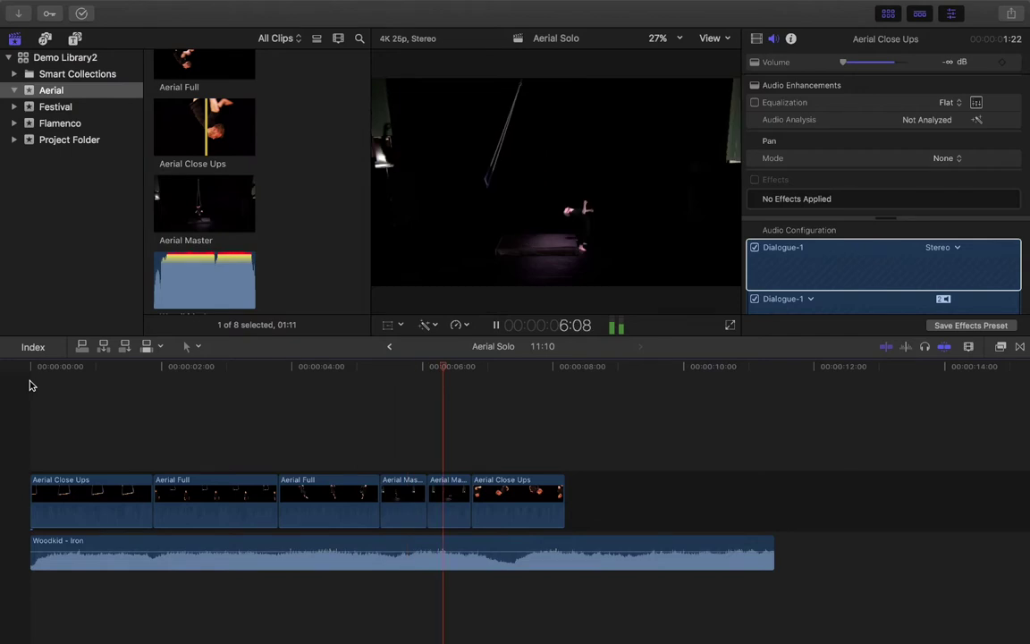
key("space")
Step: Delete the second Aerial Master clip and lengthen the remaining Aerial Master
left_click(455, 523)
key("Delete")
left_click_drag(423, 503, 499, 501)
Step: Fit the cuts to the music by lengthening the second Aerial Full, shortening Aerial Master and extending the last Aerial Close Ups to 2:05
left_click_drag(374, 495, 394, 495)
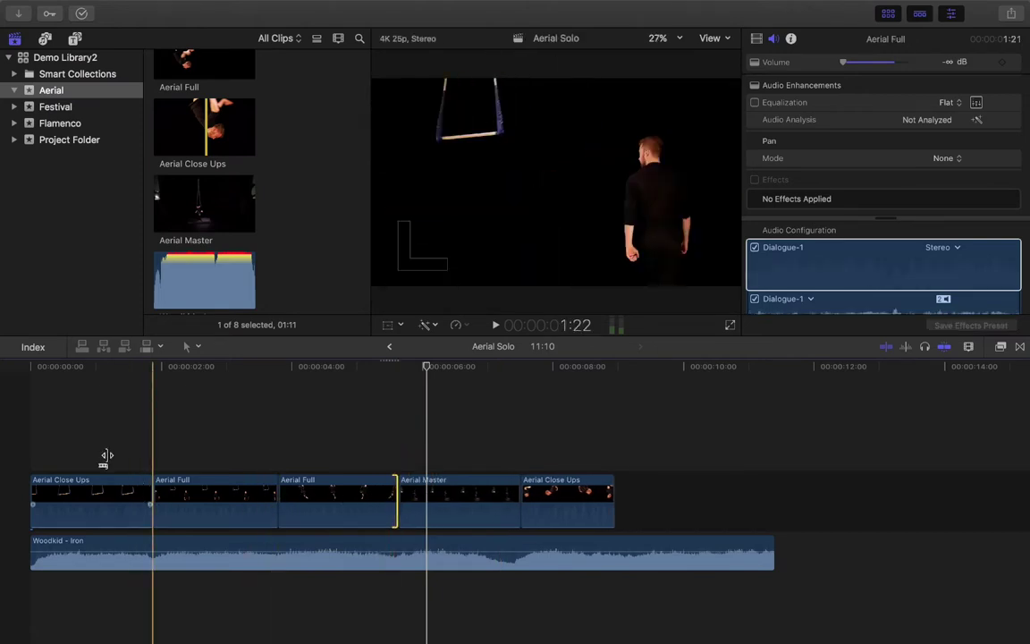
left_click_drag(515, 501, 507, 502)
left_click_drag(602, 500, 648, 502)
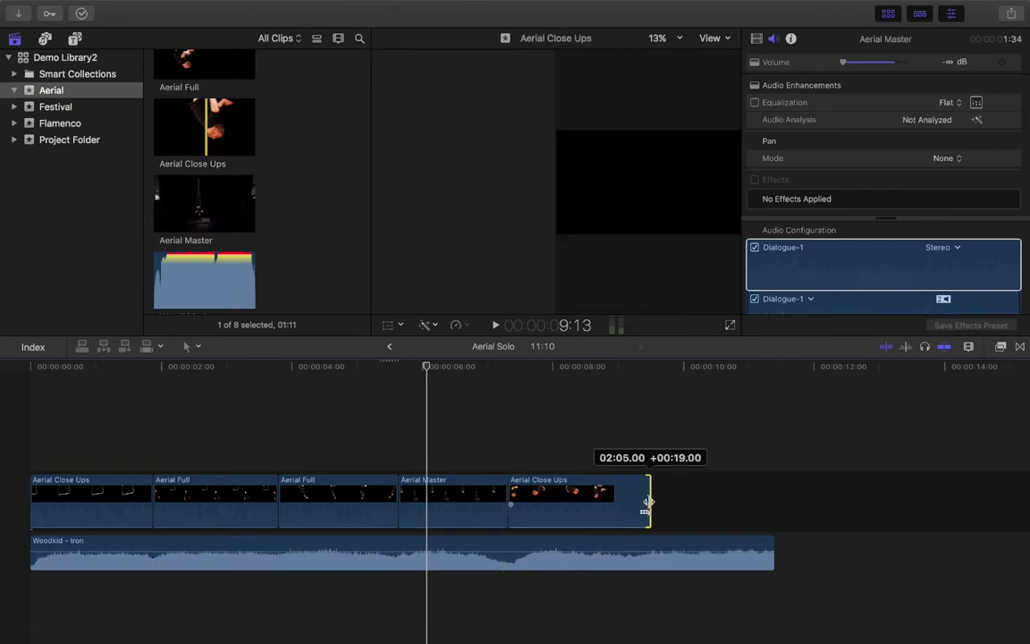
Step: Play through the retimed sequence and lower the Woodkid - Iron track's volume to -2.0 dB
key("Home")
key("space")
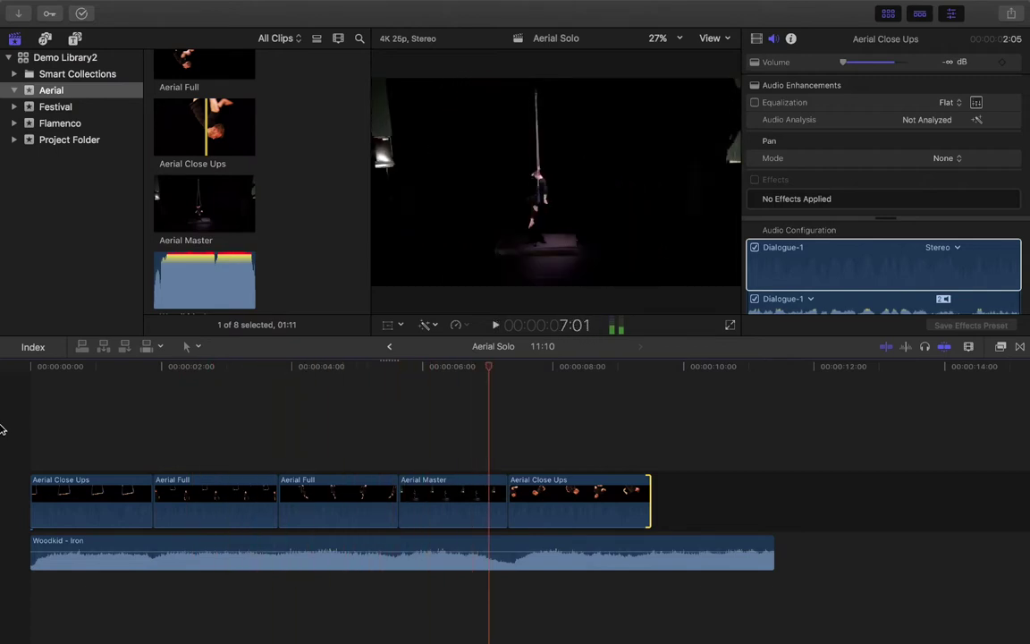
key("super+equal")
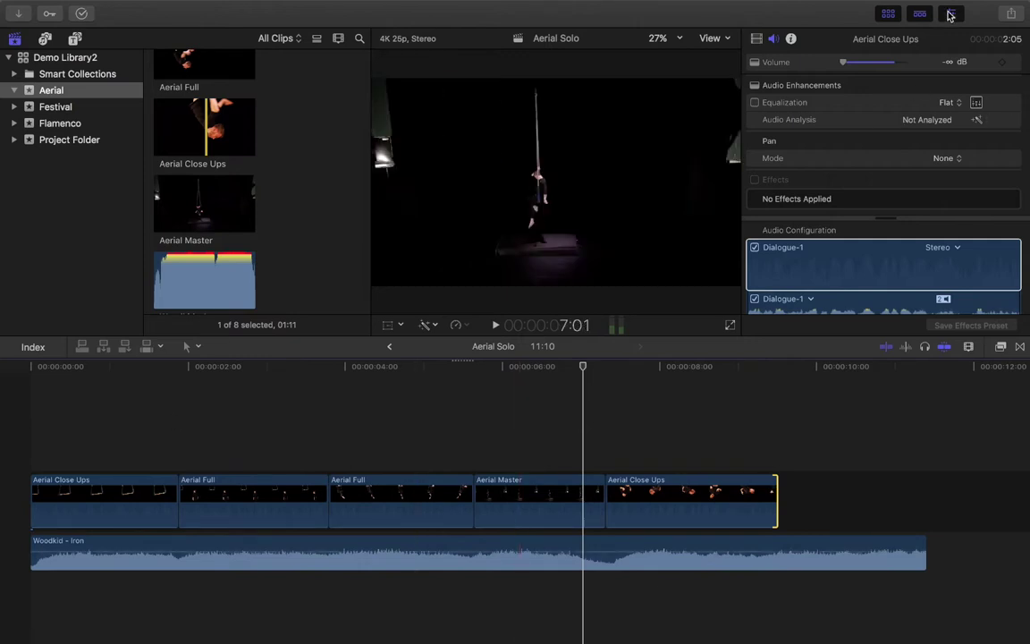
scroll(653, 433, "right", 2)
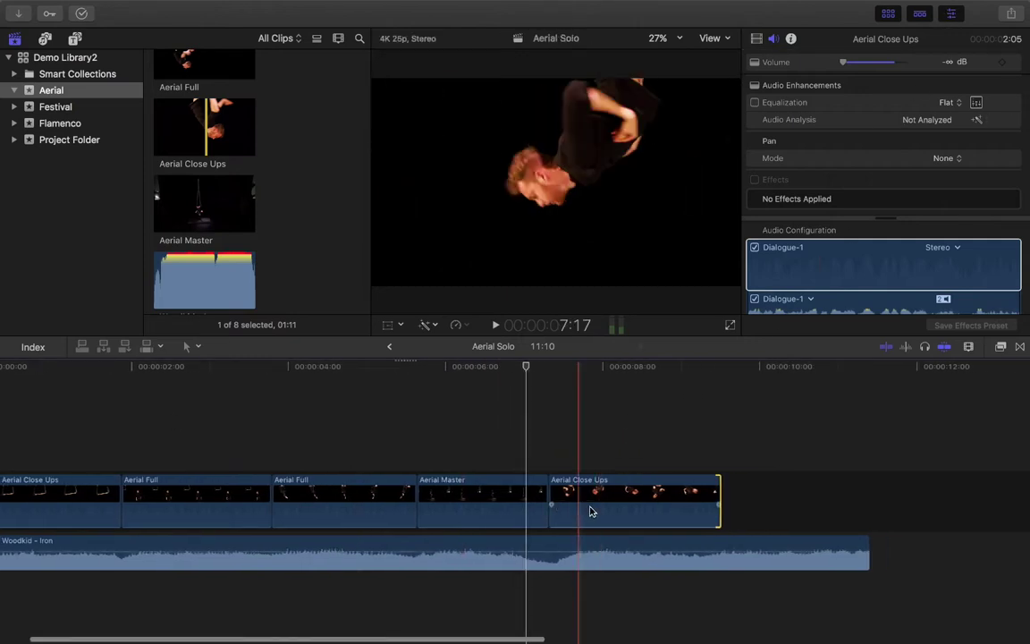
key("super+minus")
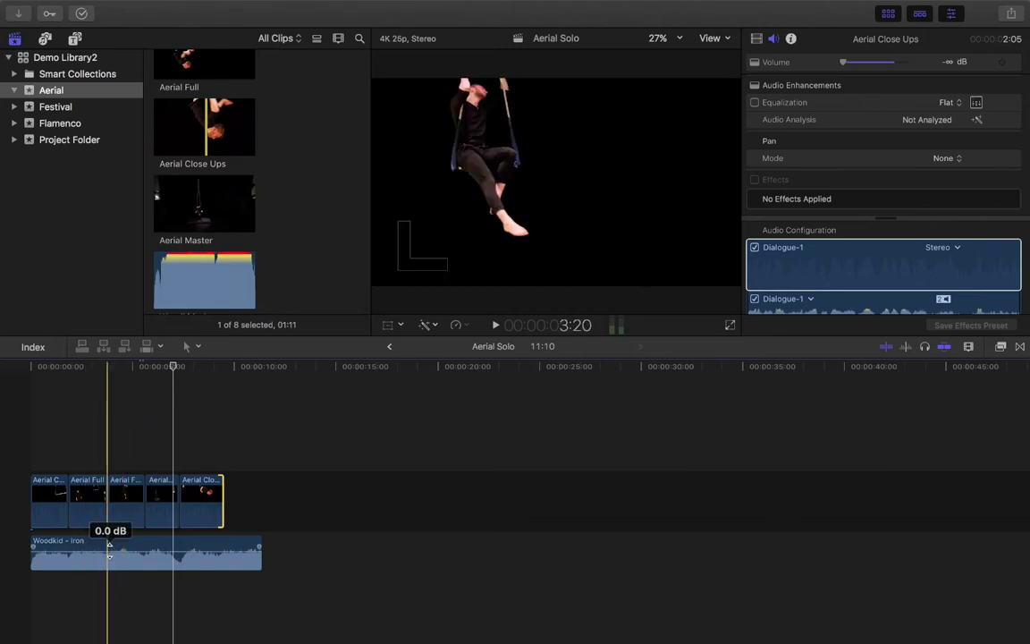
mouse_move(131, 547)
left_mouse_down()
mouse_move(134, 556)
mouse_move(134, 543)
left_mouse_up()
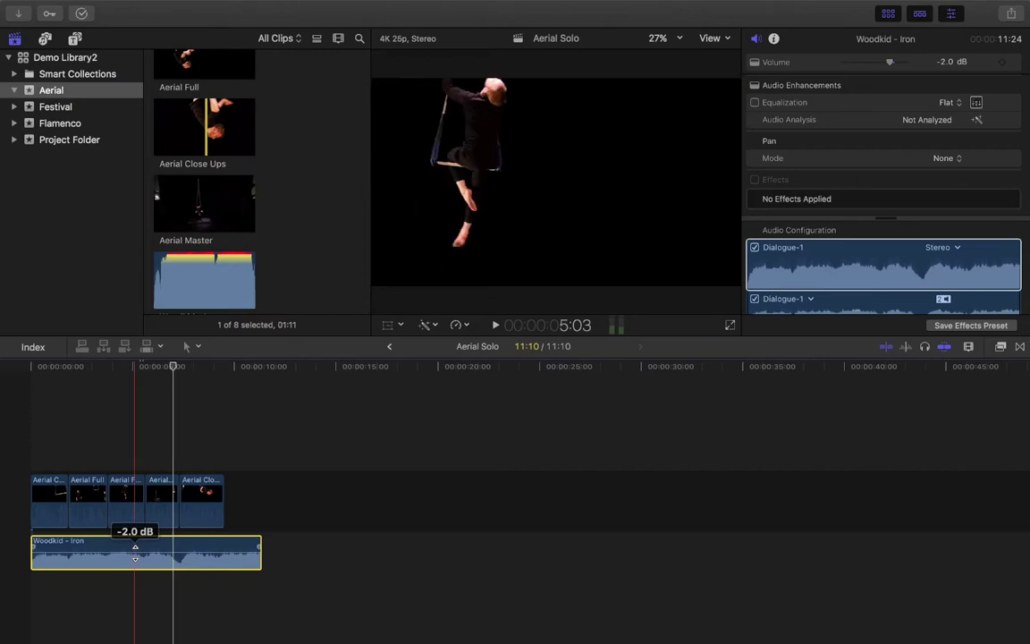
Step: Find the Interview Sync clip in the Aerial event and extend the end of the Woodkid - Iron track to about 30 seconds
left_click(2, 464)
scroll(251, 266, "up", 3)
scroll(260, 257, "down", 10)
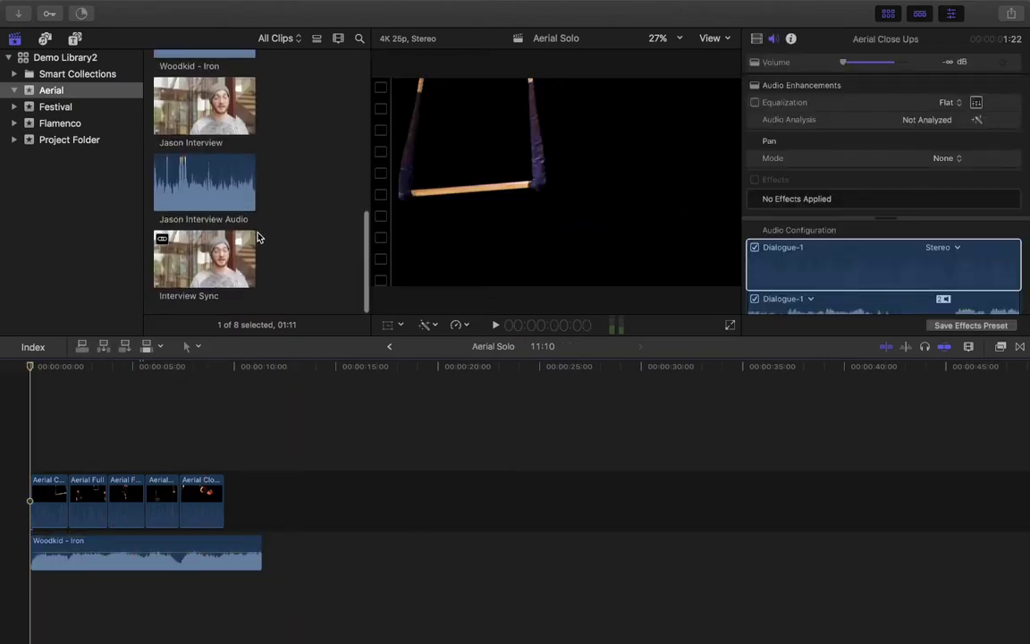
left_click(203, 260)
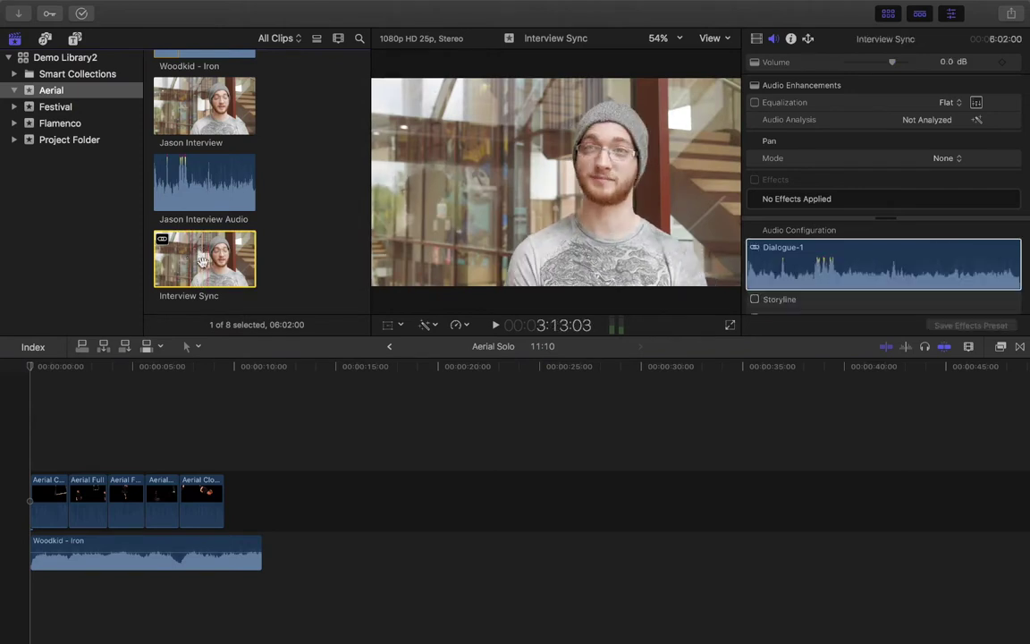
left_click(230, 488)
left_click_drag(300, 543, 640, 543)
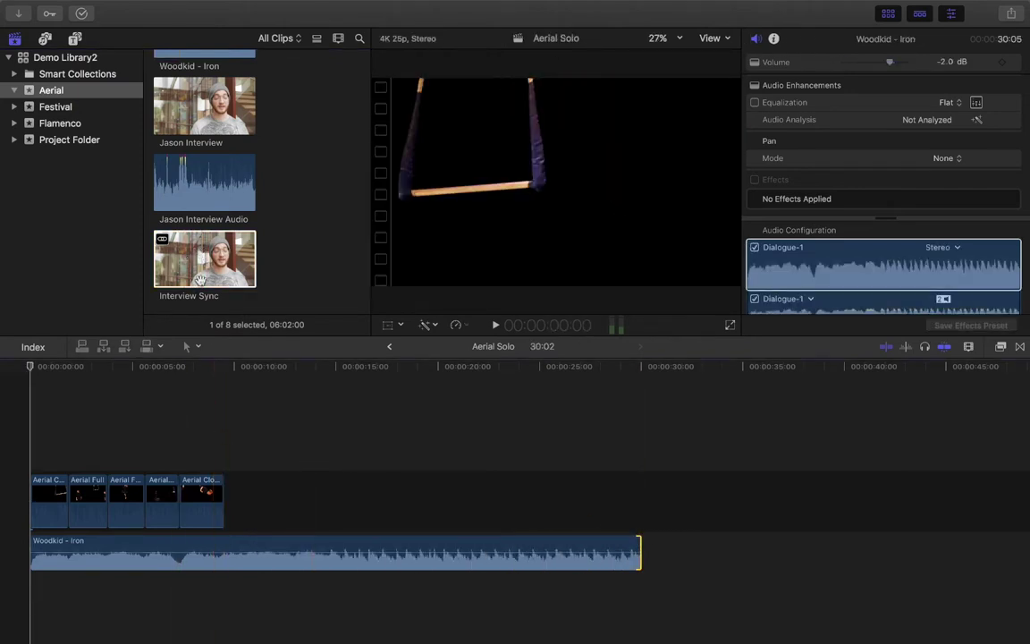
Step: Try a start point at about 1:45 in Interview Sync and preview the interview from there
left_click(179, 247)
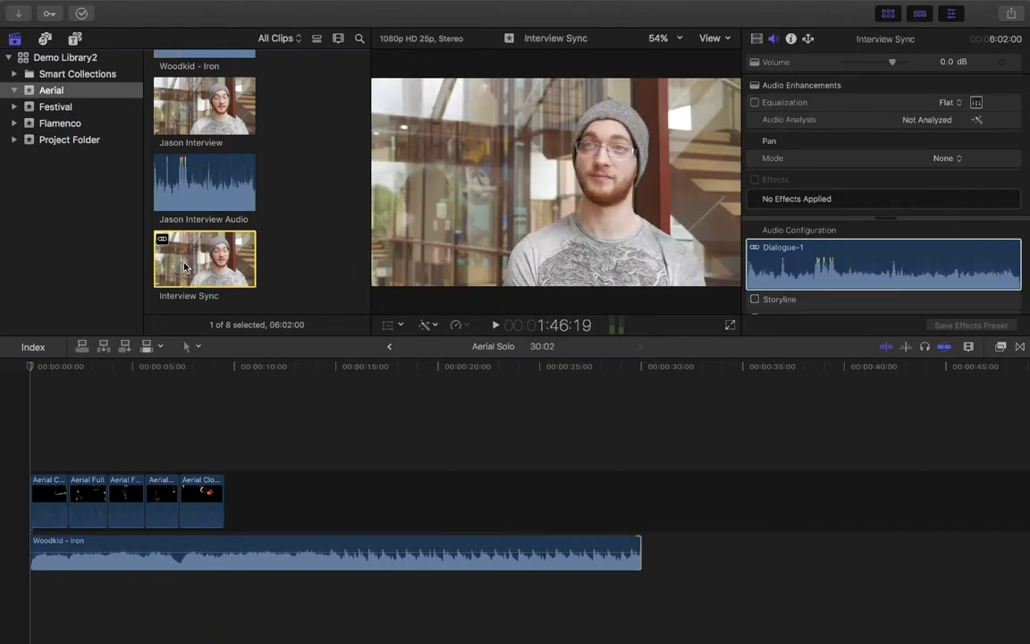
key("i")
key("space")
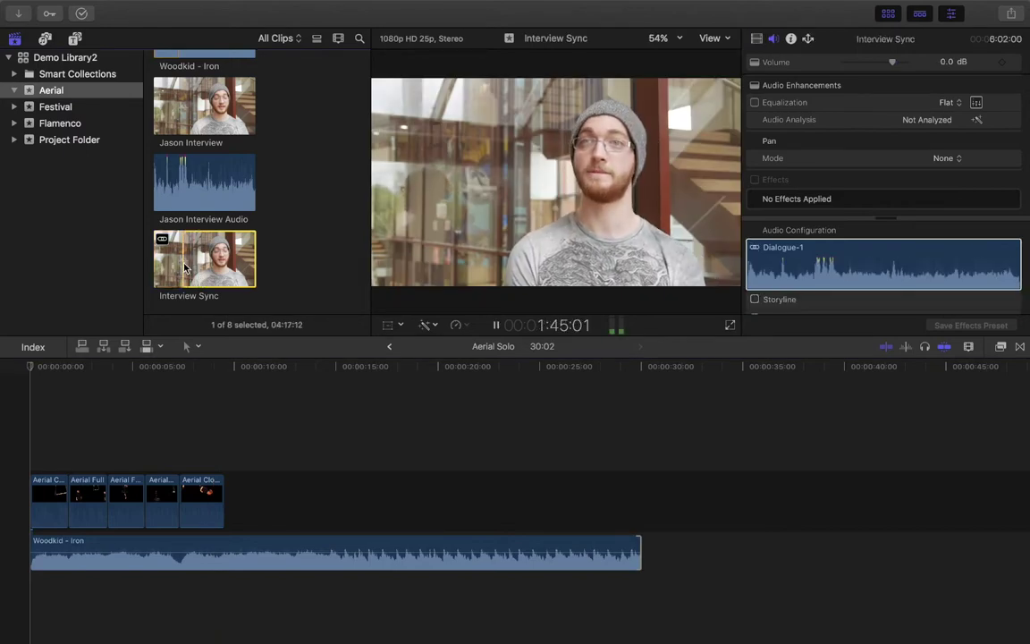
key("space")
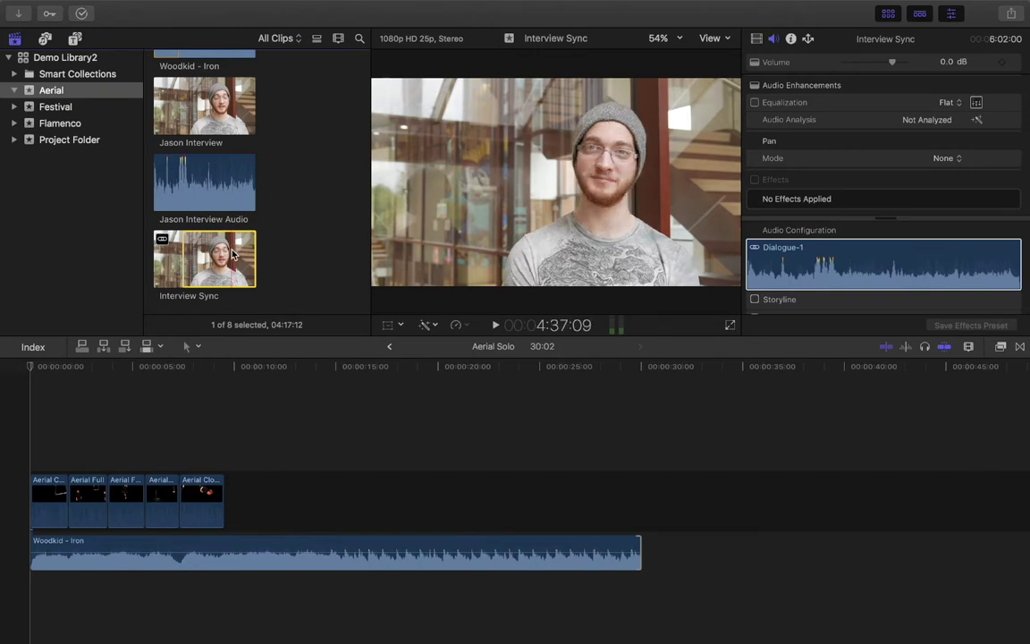
Step: Mark the start of a new interview passage at about 4:10 in Interview Sync and play from there
key("super+equal")
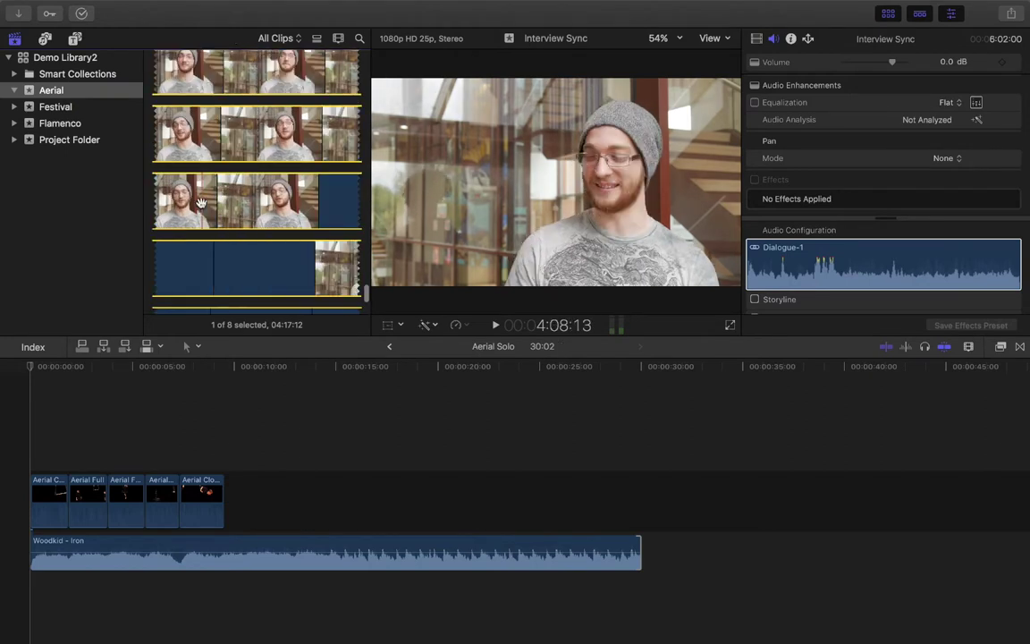
left_click(203, 209)
scroll(226, 198, "down", 2)
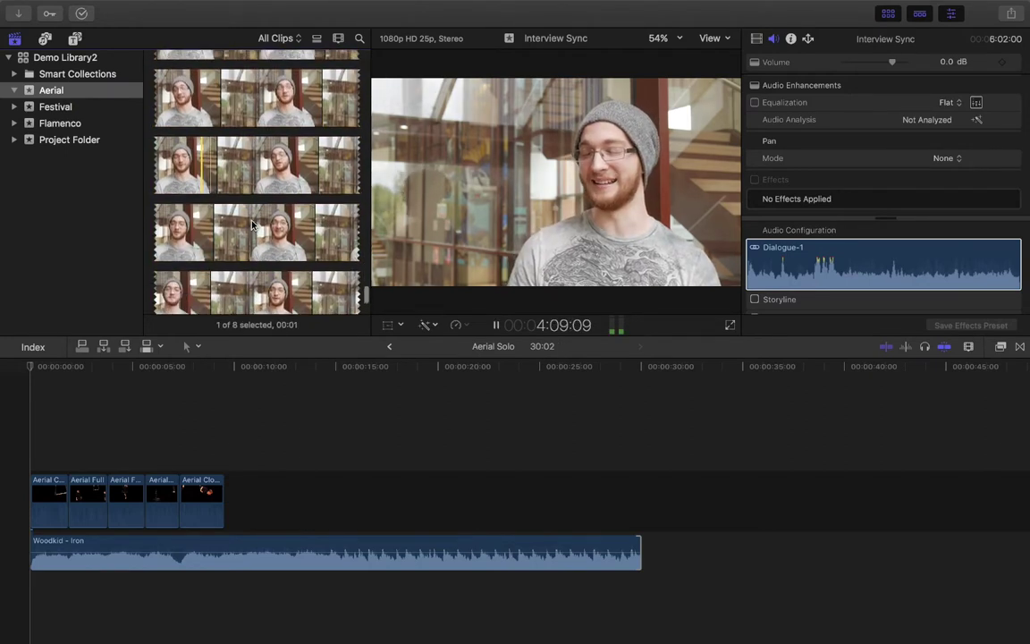
key("XF86AudioRaiseVolume")
key("XF86AudioRaiseVolume")
key("space")
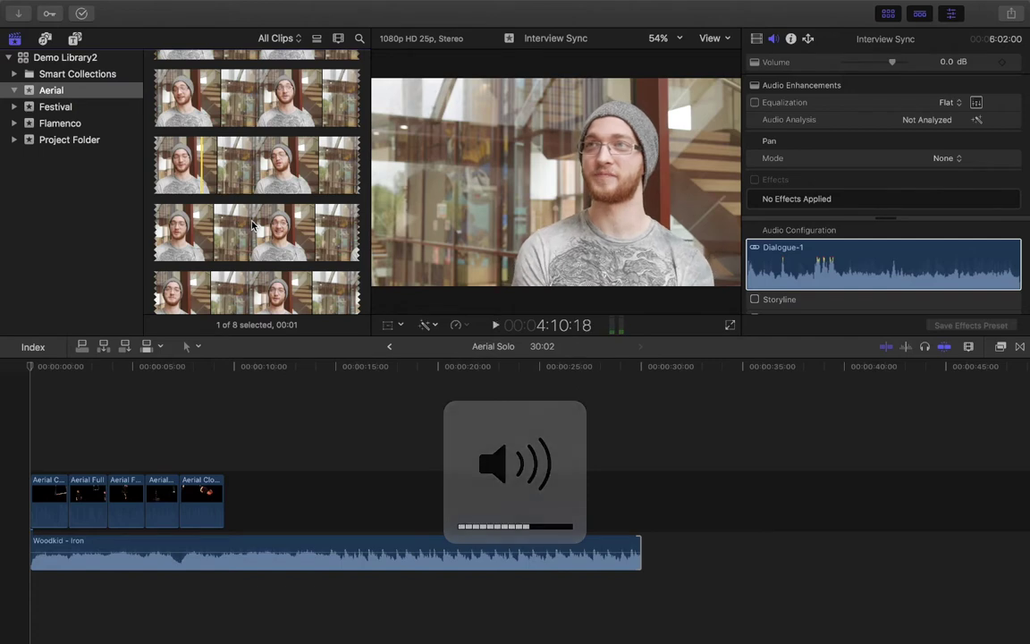
key("space")
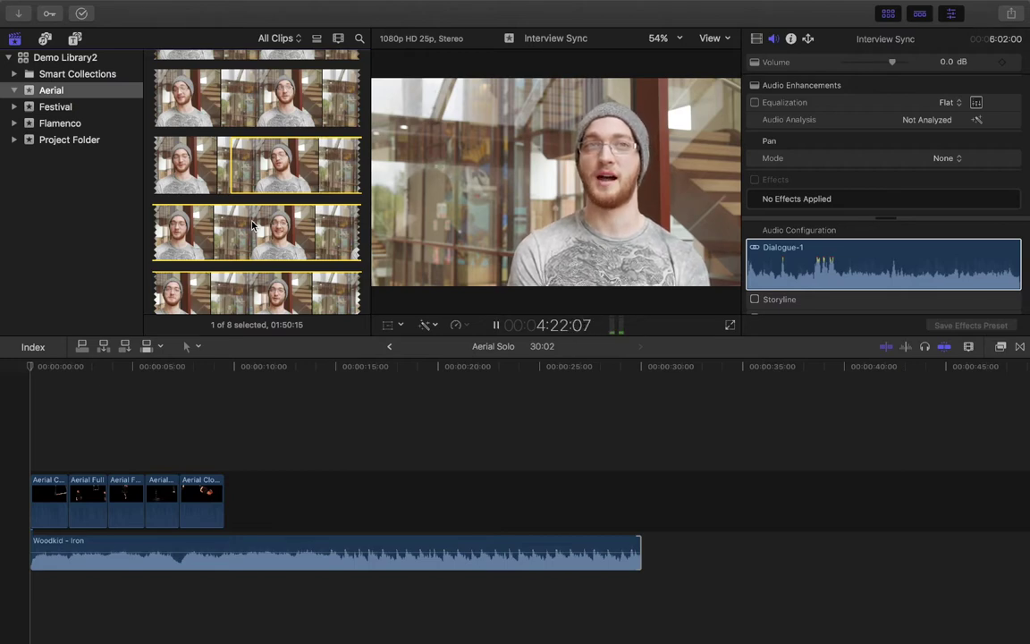
Step: End the Interview Sync passage at about 4:22 and append the 11:12 selection after the last Aerial Close Ups clip
key("o")
key("space")
left_click_drag(295, 181, 221, 471)
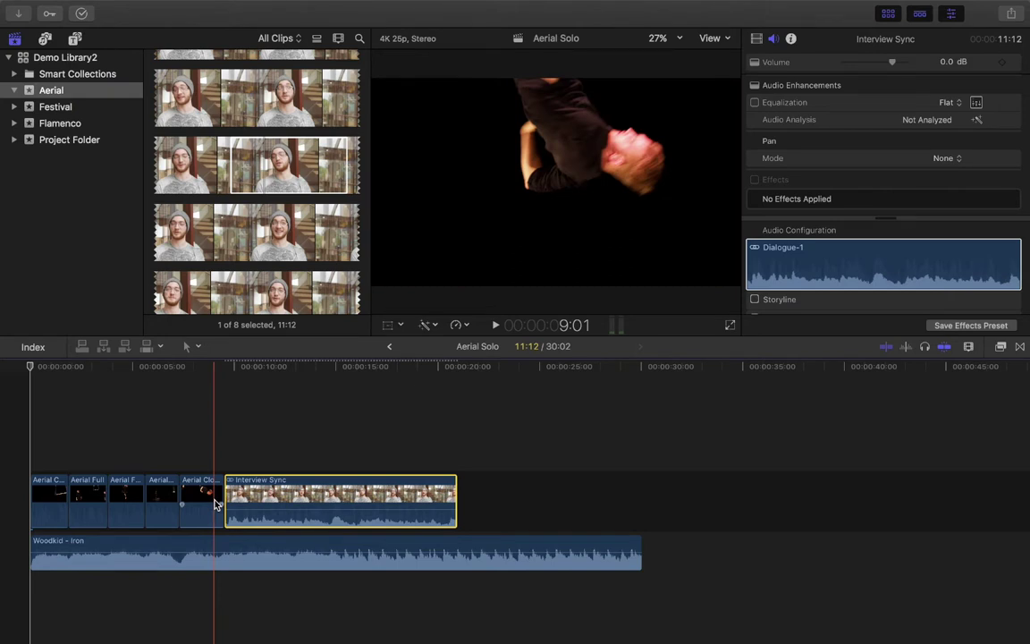
Step: Expand the Interview Sync audio, trim only the video's start by about 3 seconds so the voice leads in under the aerial clips, and preview the overlap
double_click(258, 518)
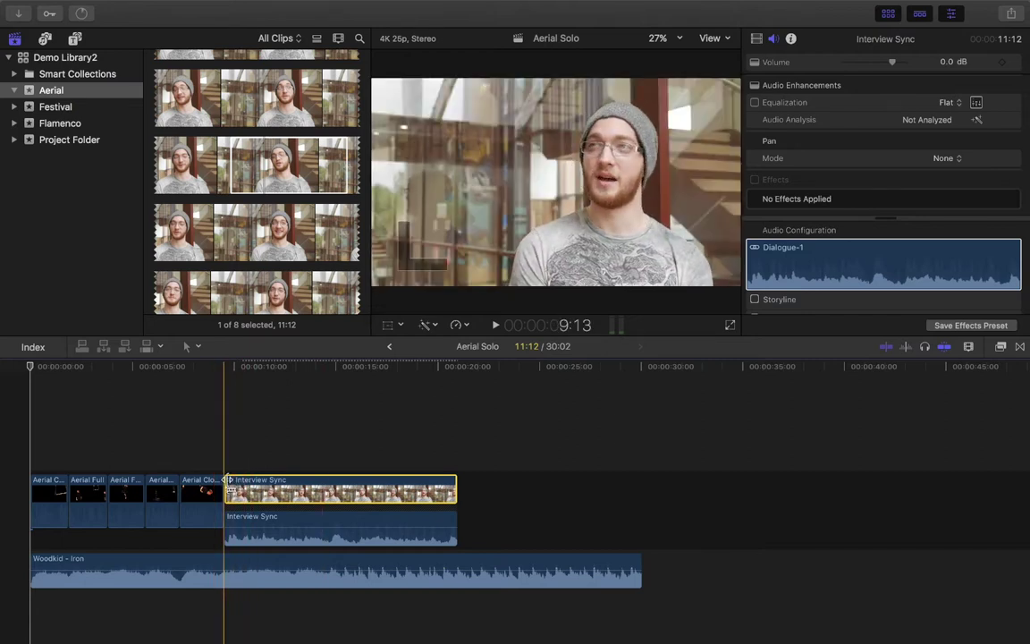
left_click_drag(227, 487, 293, 501)
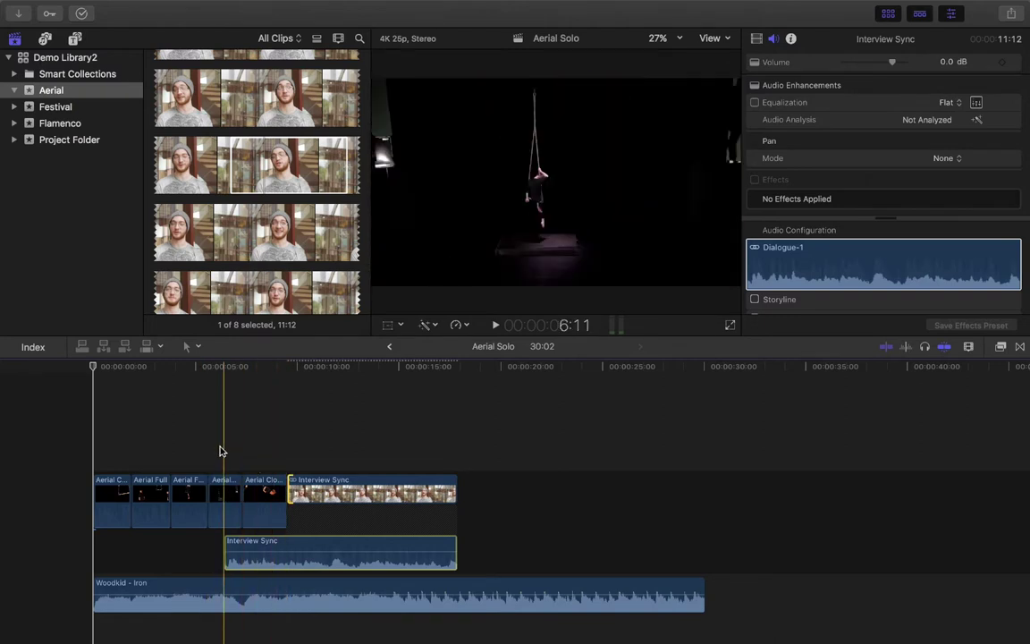
left_click(207, 446)
key("space")
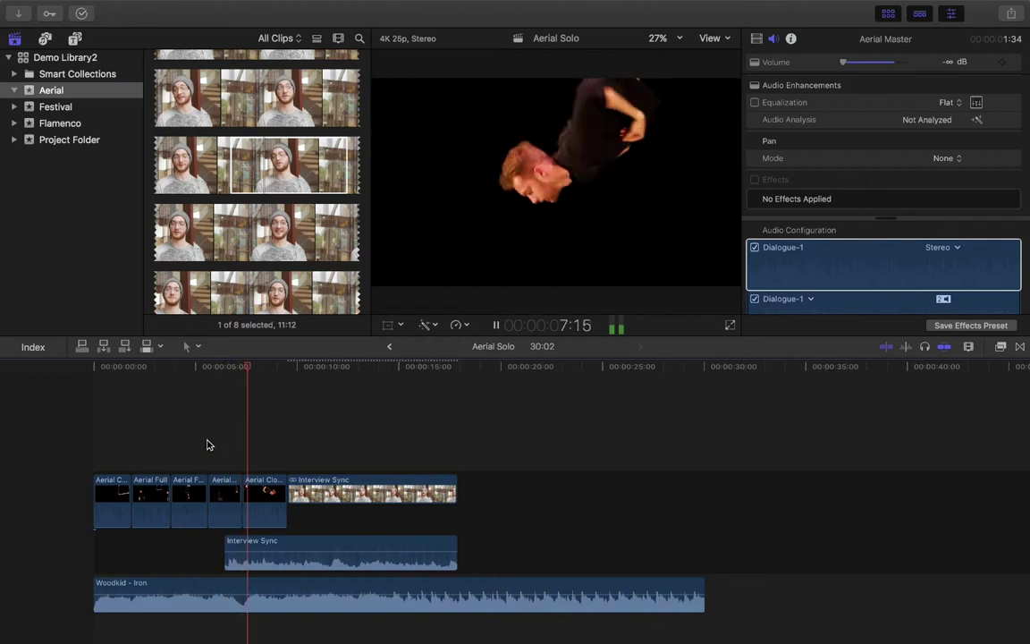
key("space")
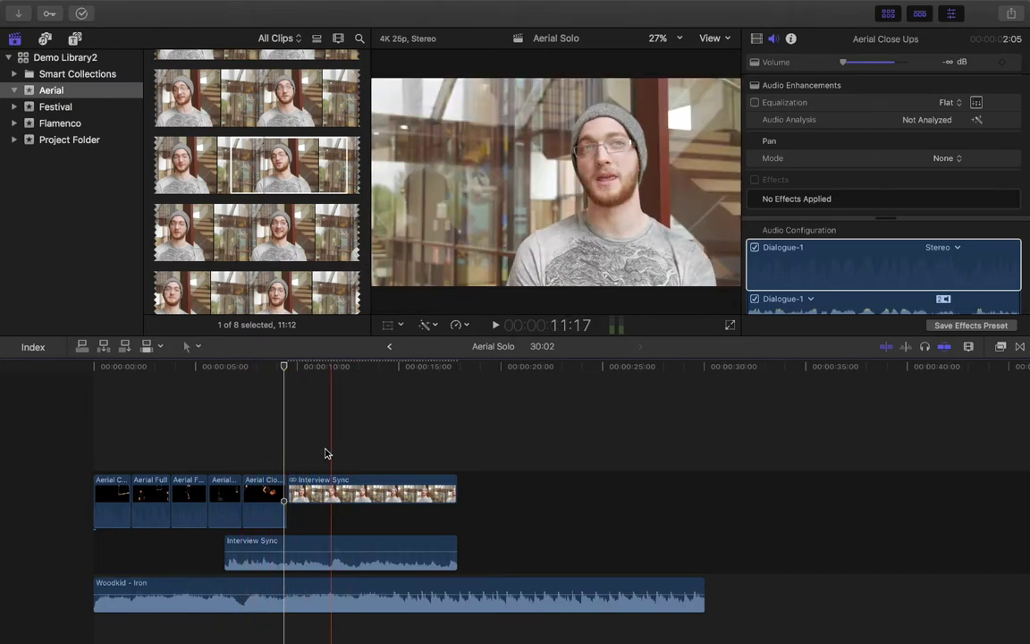
Step: Trim the Interview Sync video's start further so its audio begins where the Aerial Master clip starts
key("super+equal")
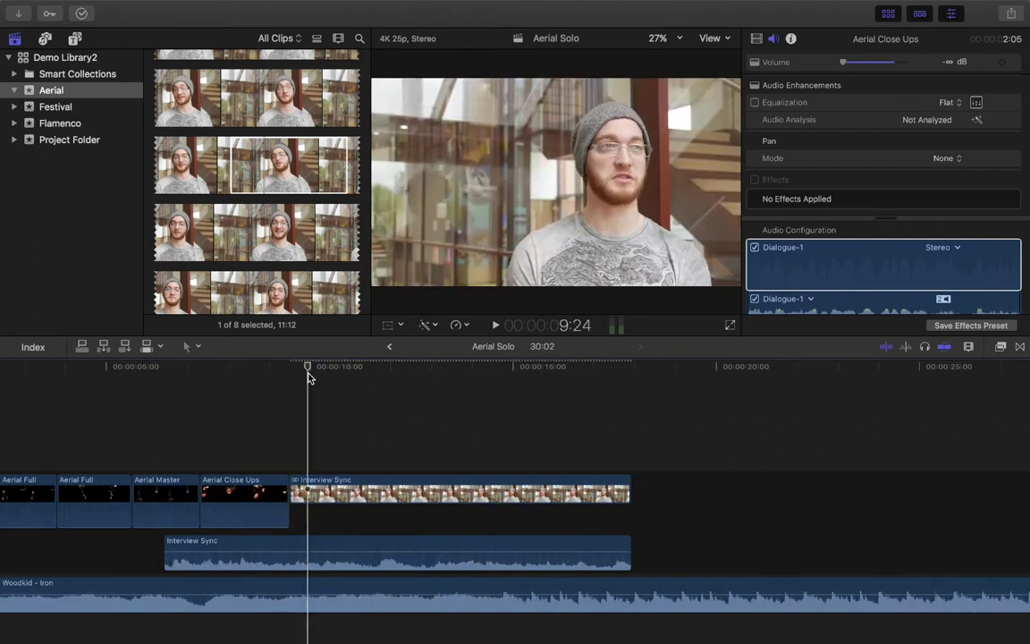
left_click(335, 379)
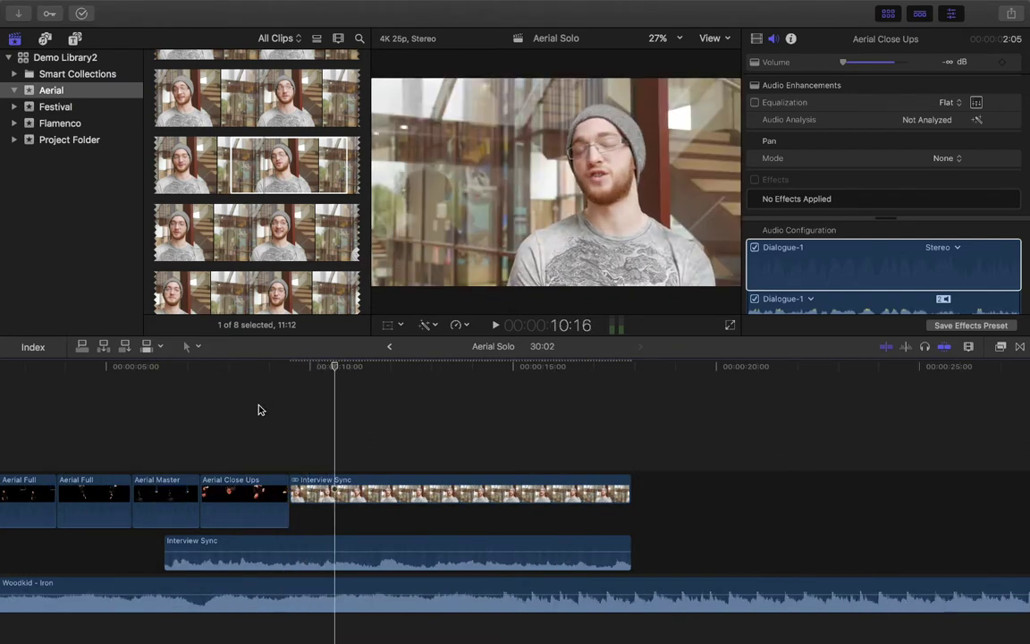
left_click_drag(292, 480, 329, 483)
left_click(199, 487)
key("super+minus")
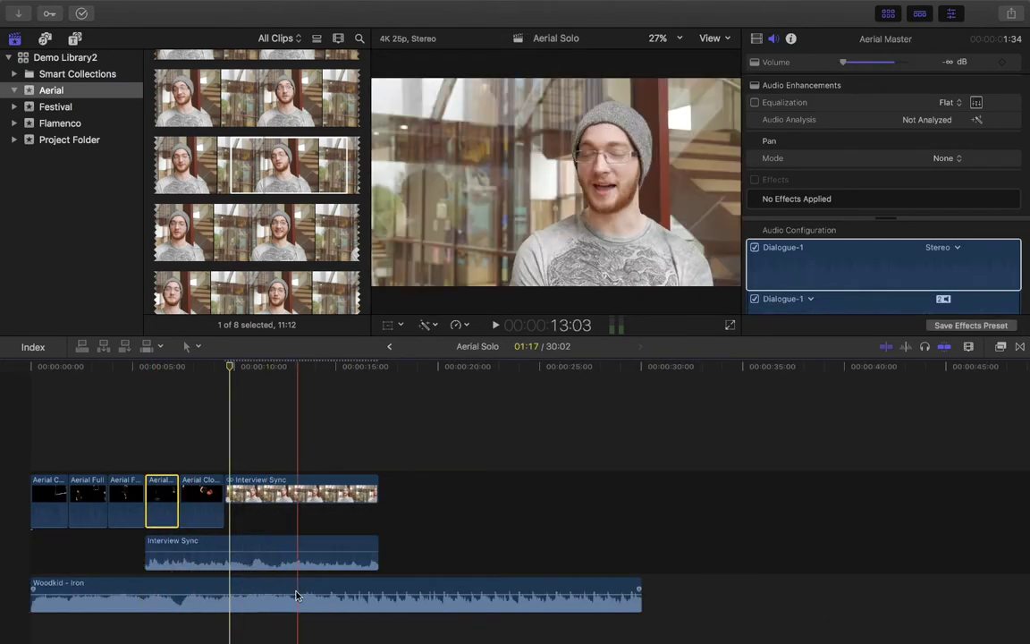
key("super+equal")
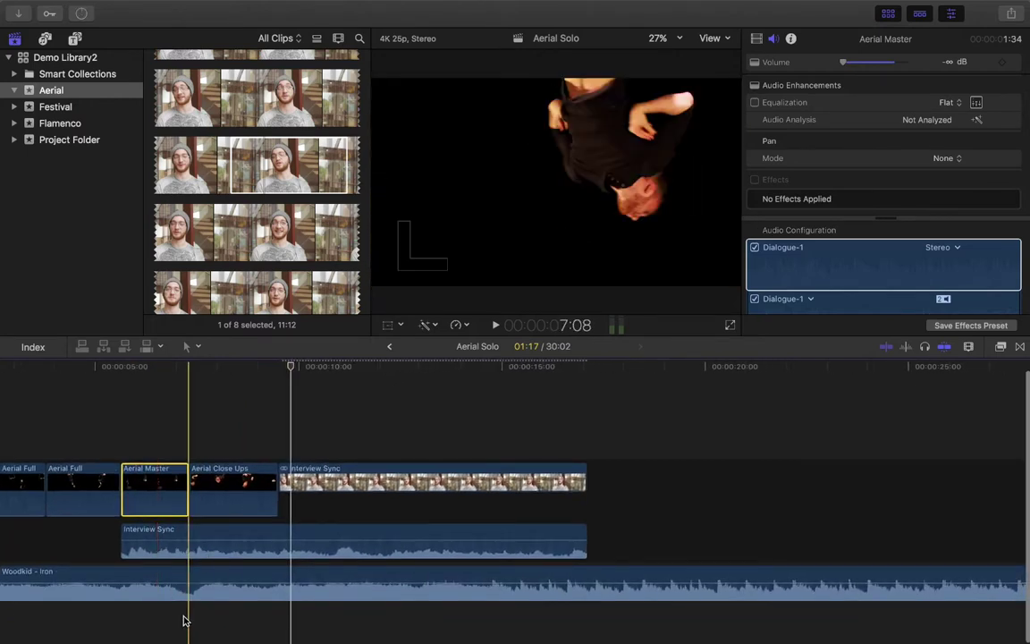
key("Home")
key("super+4")
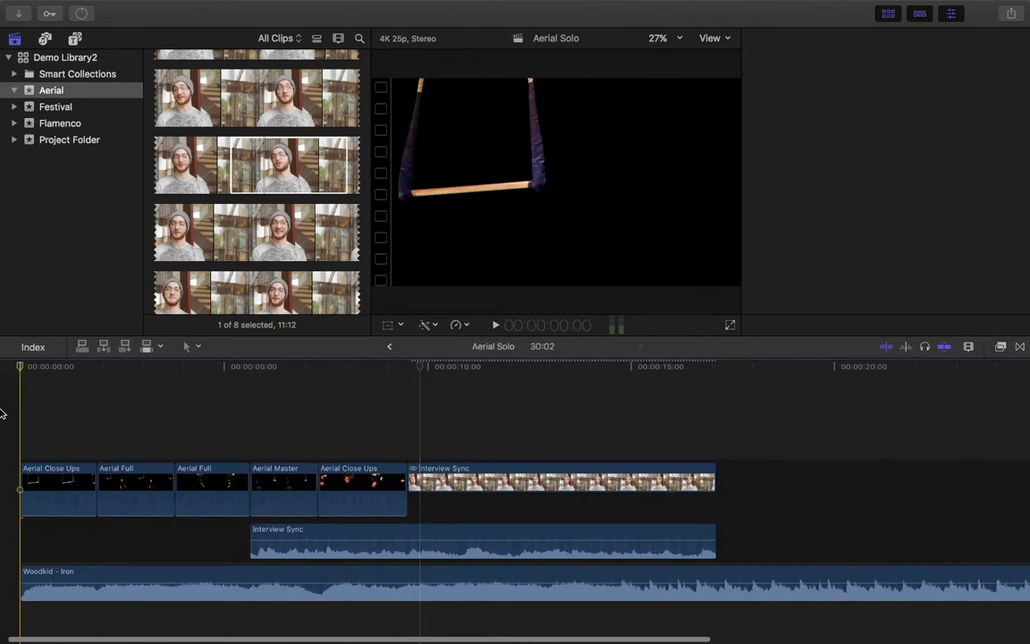
key("super+4")
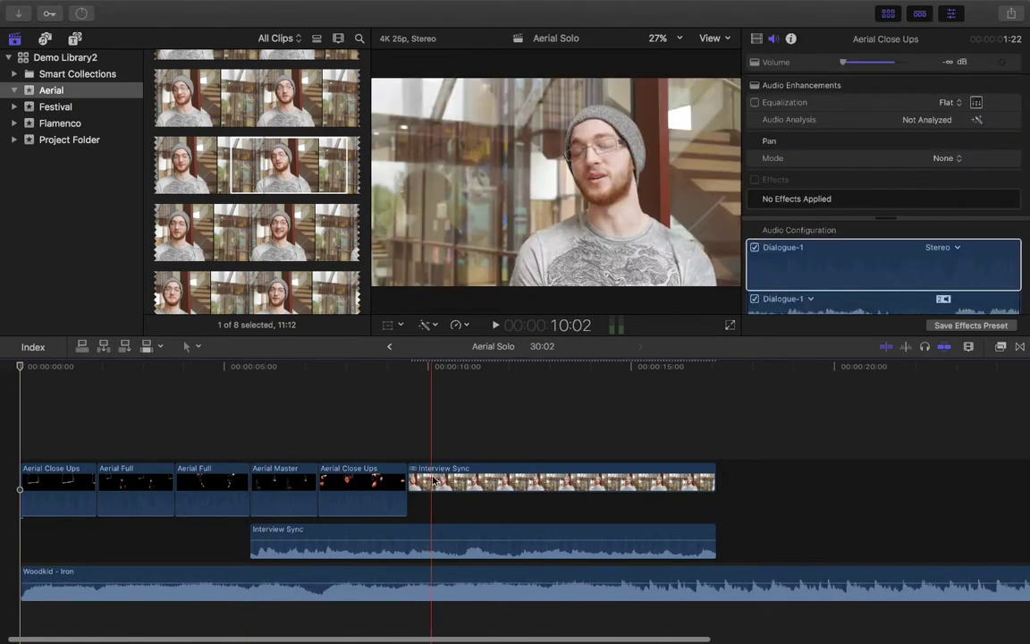
Step: Add a pair of volume keyframes to Woodkid - Iron near each end of the Interview Sync audio and shift the first pair slightly earlier
left_click(249, 580)
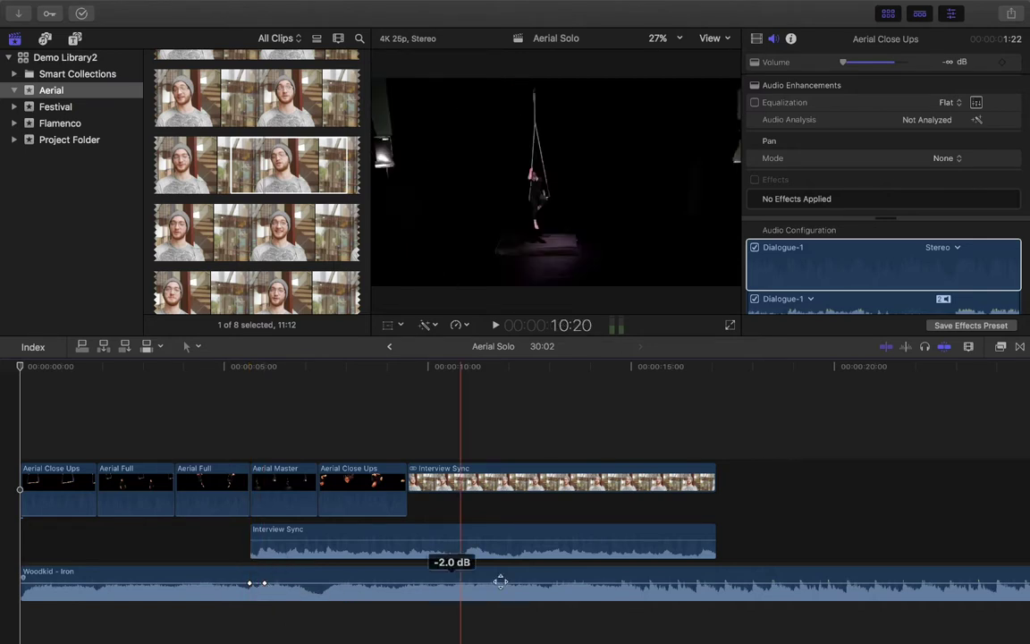
left_click(265, 584, "alt")
left_click(692, 583, "alt")
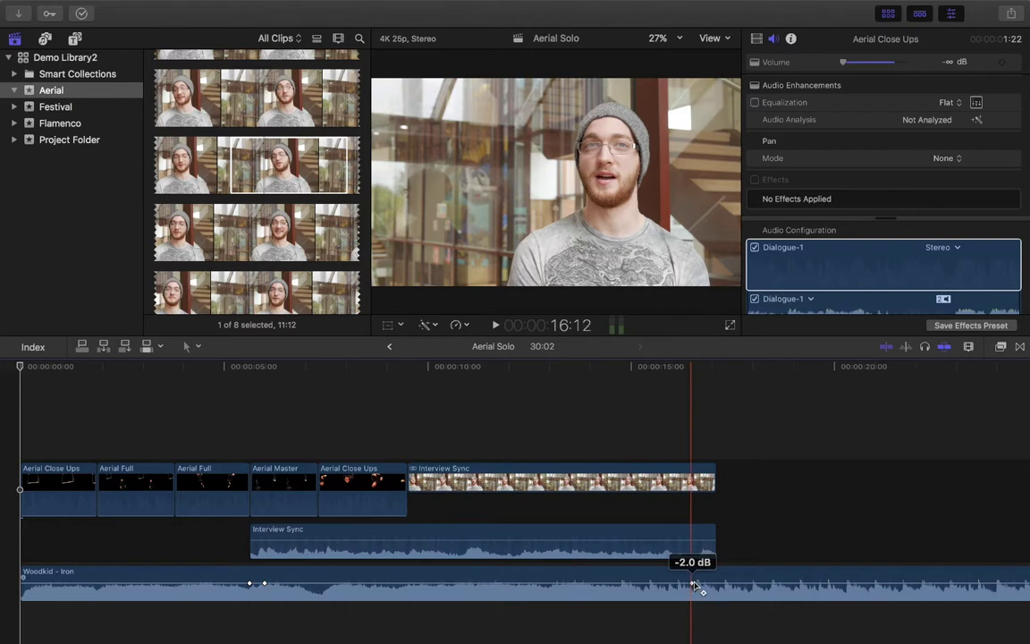
left_click(714, 583, "alt")
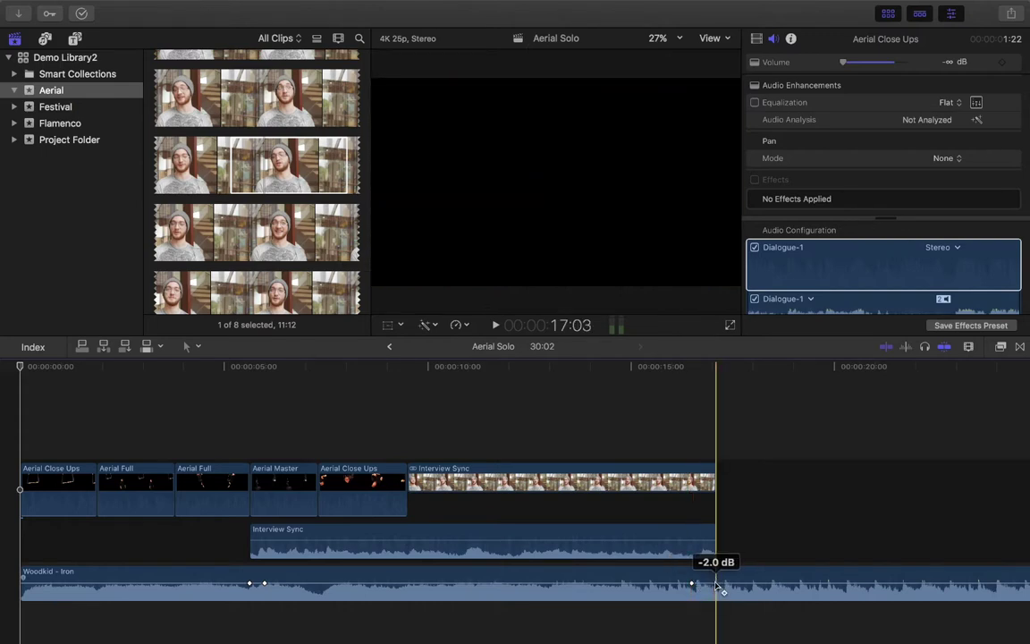
mouse_move(250, 583)
left_mouse_down()
mouse_move(235, 583)
mouse_move(261, 585)
left_mouse_up()
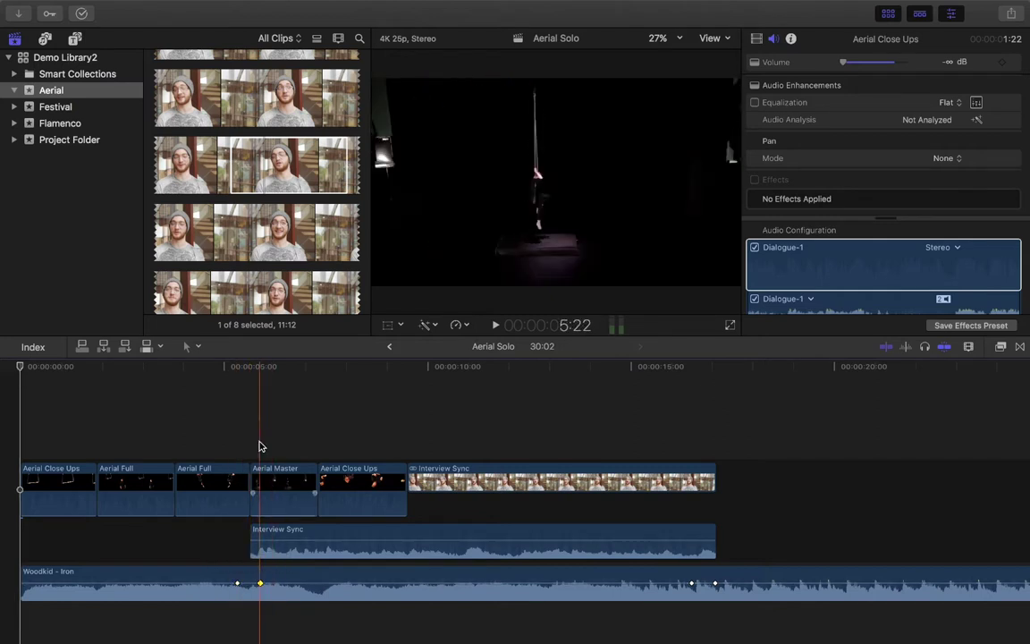
Step: Lower Woodkid - Iron to -20.0 dB between the two inner keyframes and play through the start of the interview audio
left_click(233, 374)
left_click(237, 370)
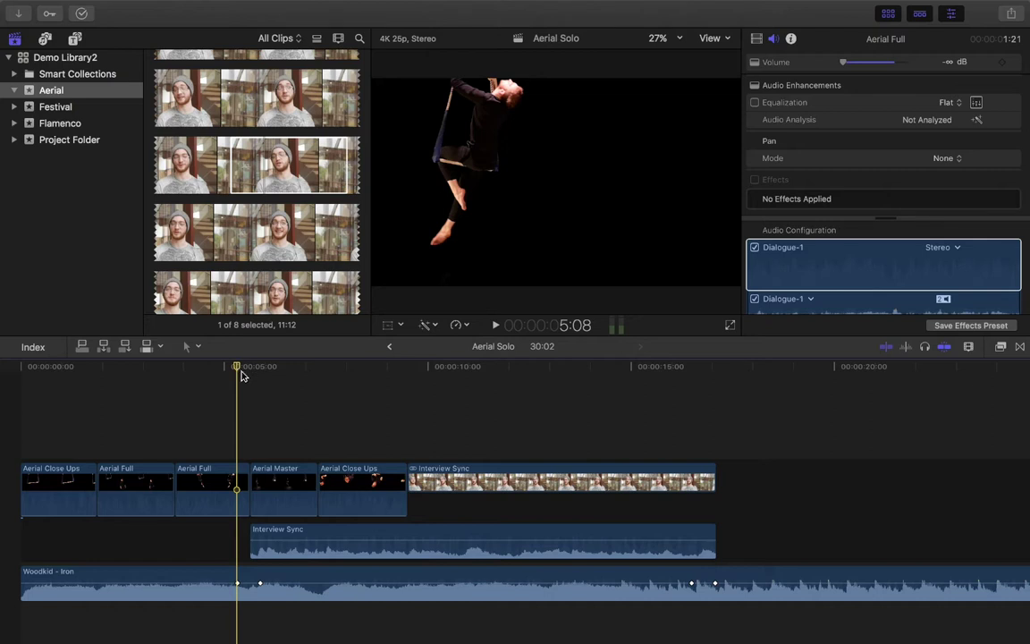
mouse_move(238, 372)
left_mouse_down()
mouse_move(259, 373)
mouse_move(240, 376)
left_mouse_up()
mouse_move(235, 369)
left_mouse_down()
mouse_move(198, 369)
mouse_move(234, 375)
left_mouse_up()
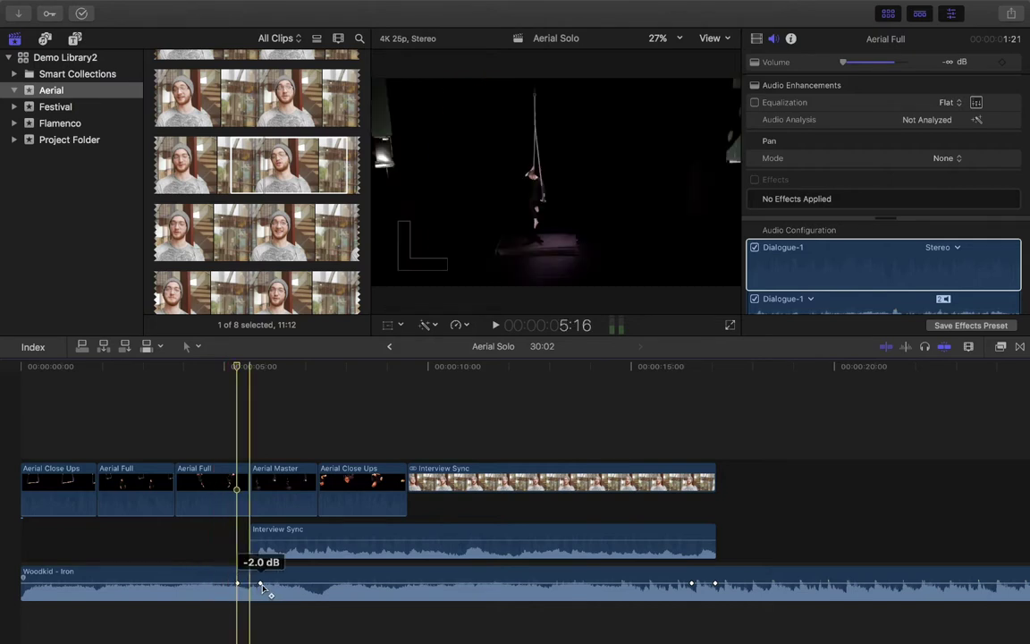
left_click_drag(261, 585, 260, 589)
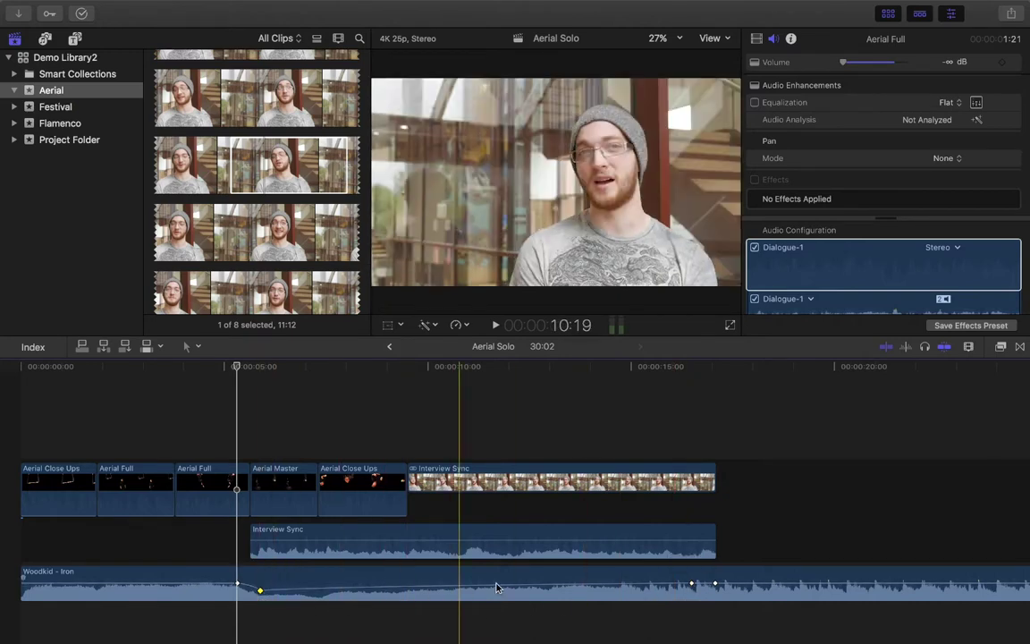
left_click_drag(694, 588, 694, 597)
left_click_drag(559, 590, 474, 590)
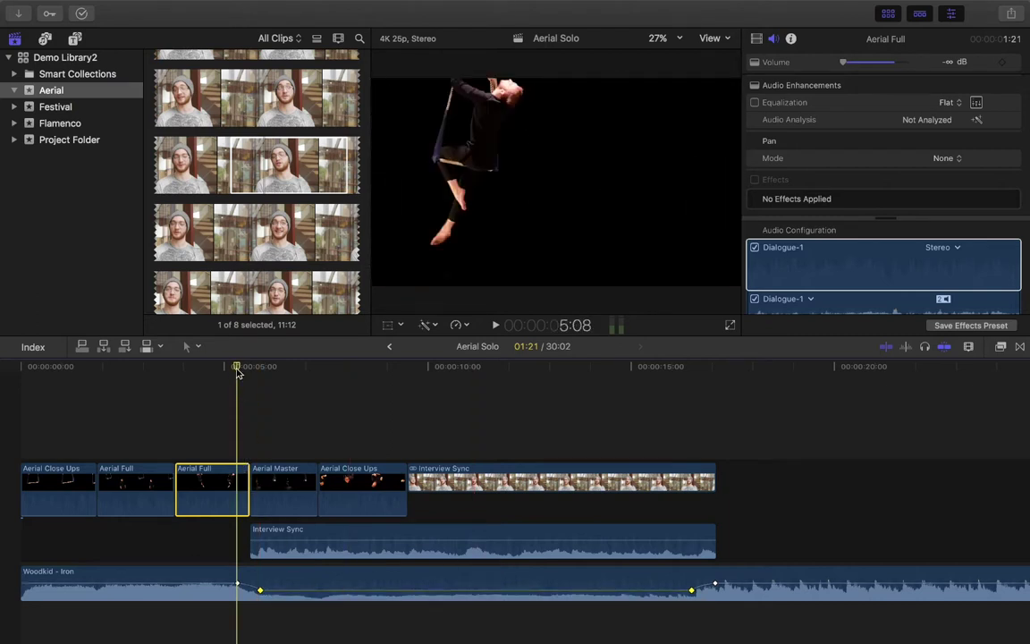
left_click_drag(237, 584, 241, 589)
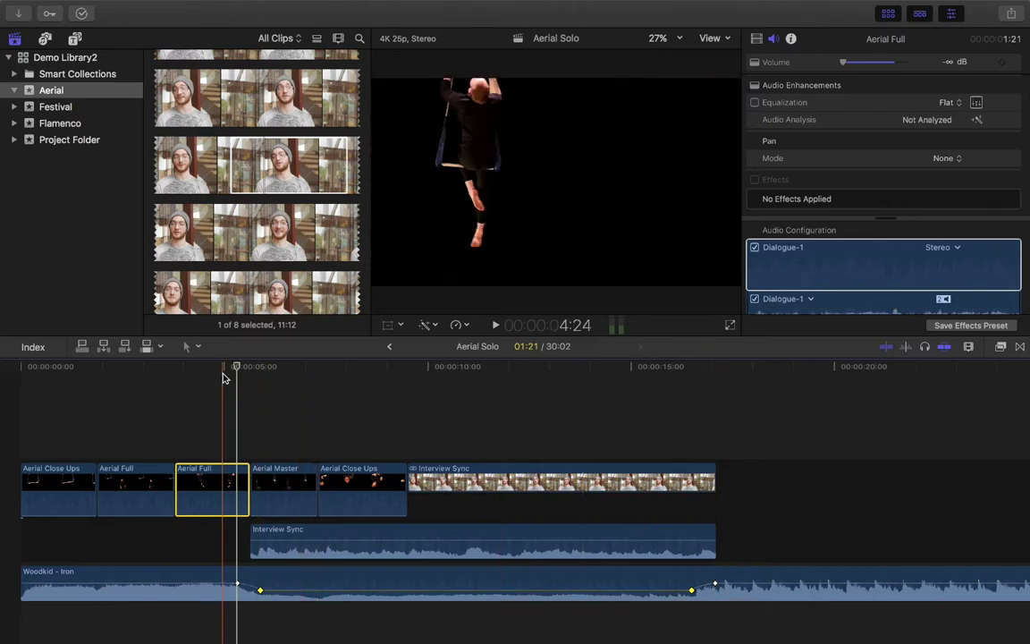
key("space")
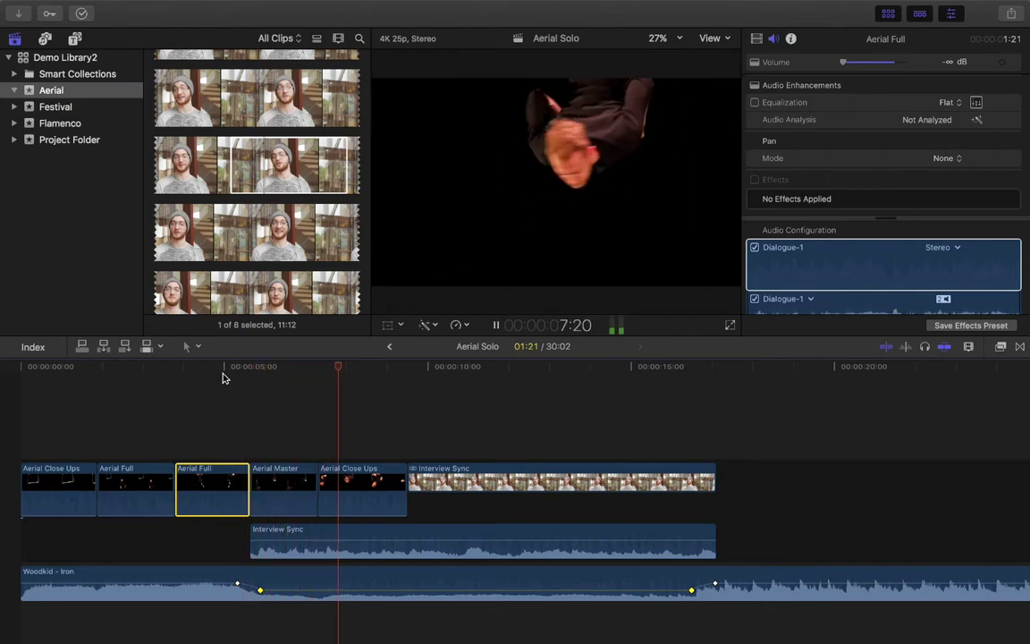
key("space")
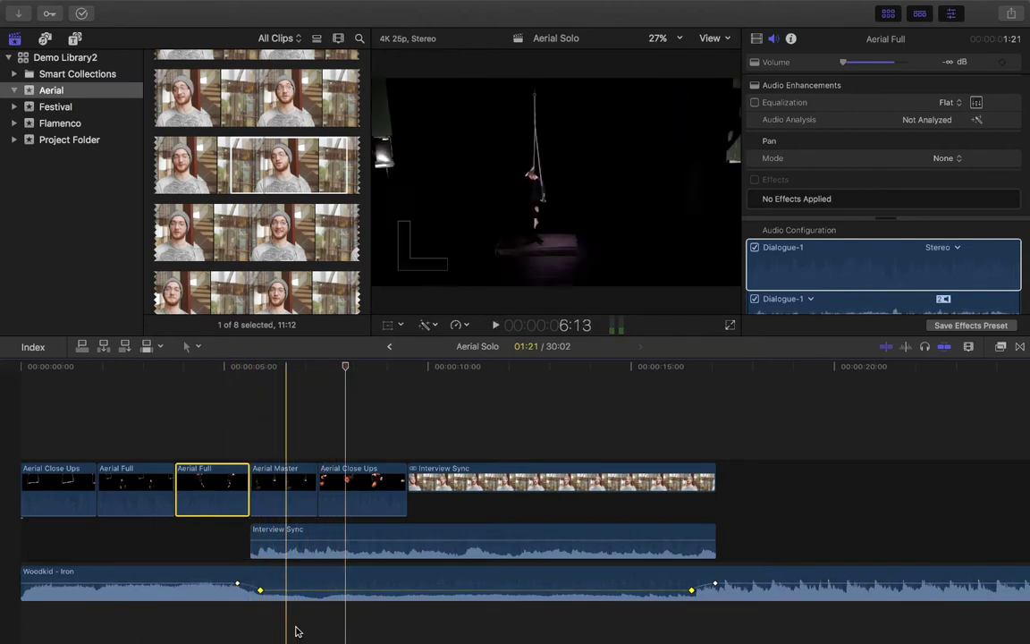
Step: Raise the Interview Sync audio's volume and shift the first pair of Woodkid - Iron keyframes so the fade starts with the interview audio
left_click(274, 540)
left_click_drag(274, 540, 273, 542)
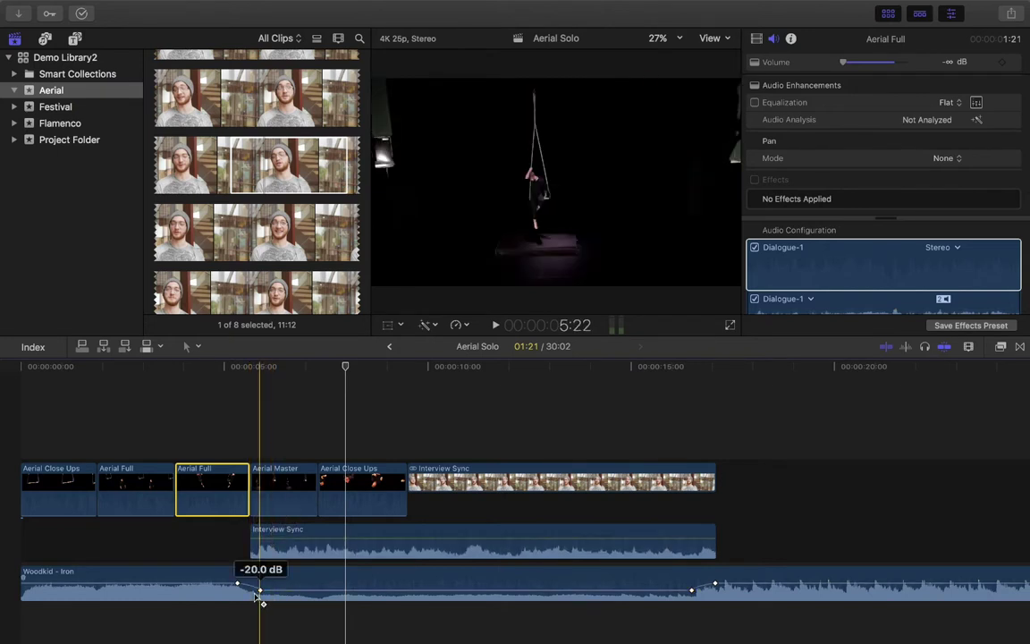
left_click_drag(238, 584, 276, 591)
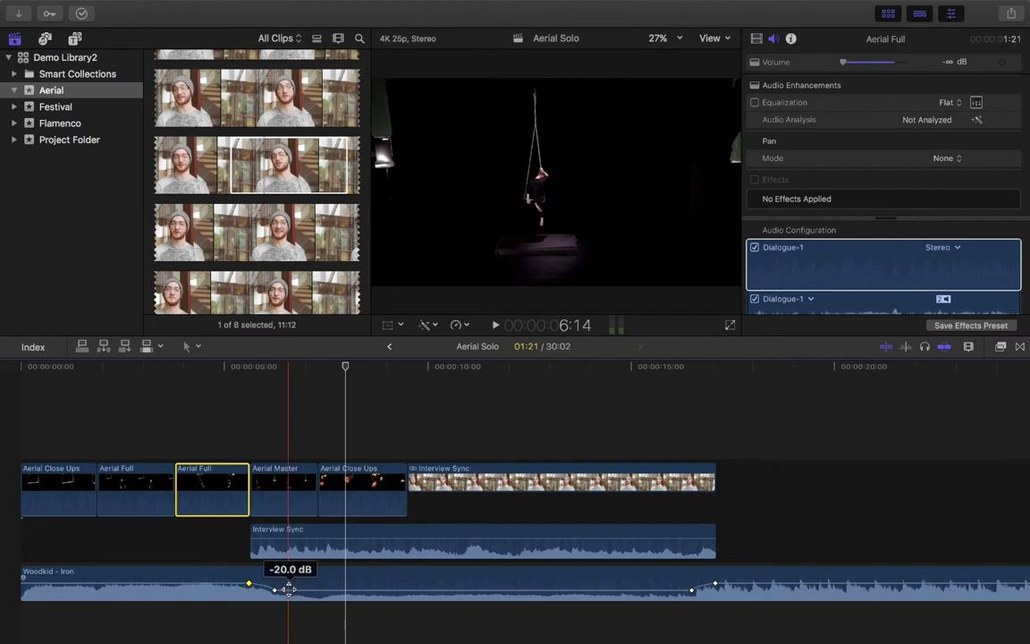
Step: Try the lowered section of Woodkid - Iron at -14.0 dB and play it from about 5 seconds
left_click_drag(288, 588, 288, 586)
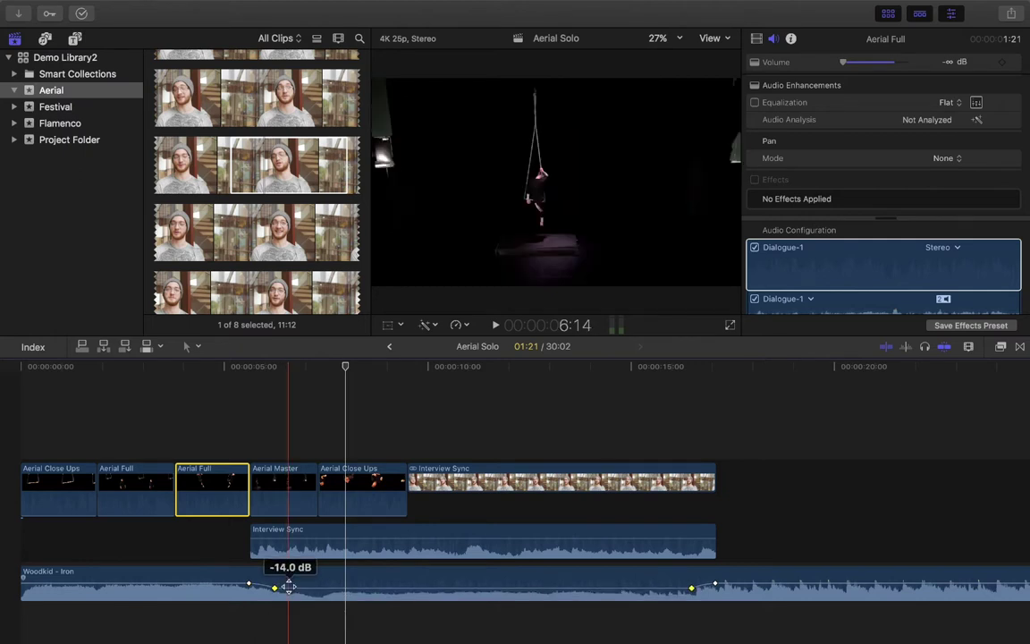
left_click(225, 407)
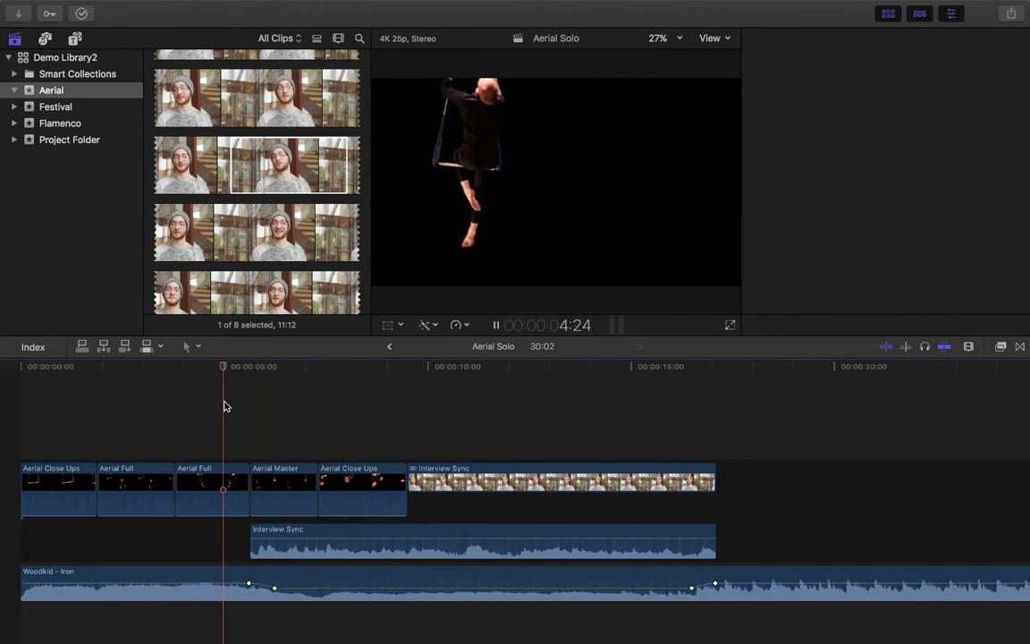
key("space")
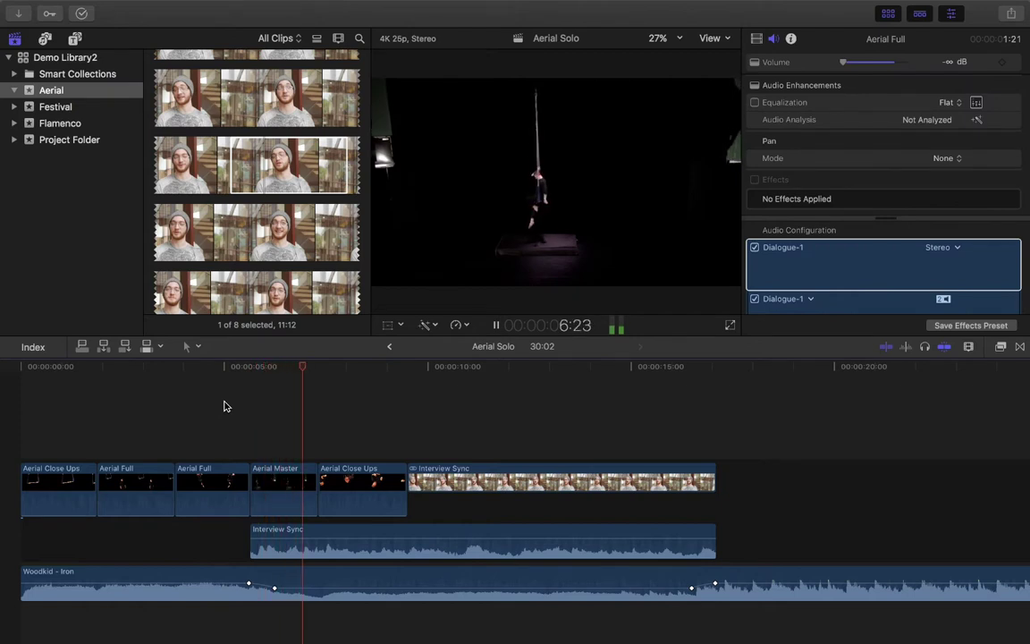
key("space")
Step: Set the lowered section of Woodkid - Iron to -19.0 dB and raise the Interview Sync audio to 7.0 dB
left_click(304, 589)
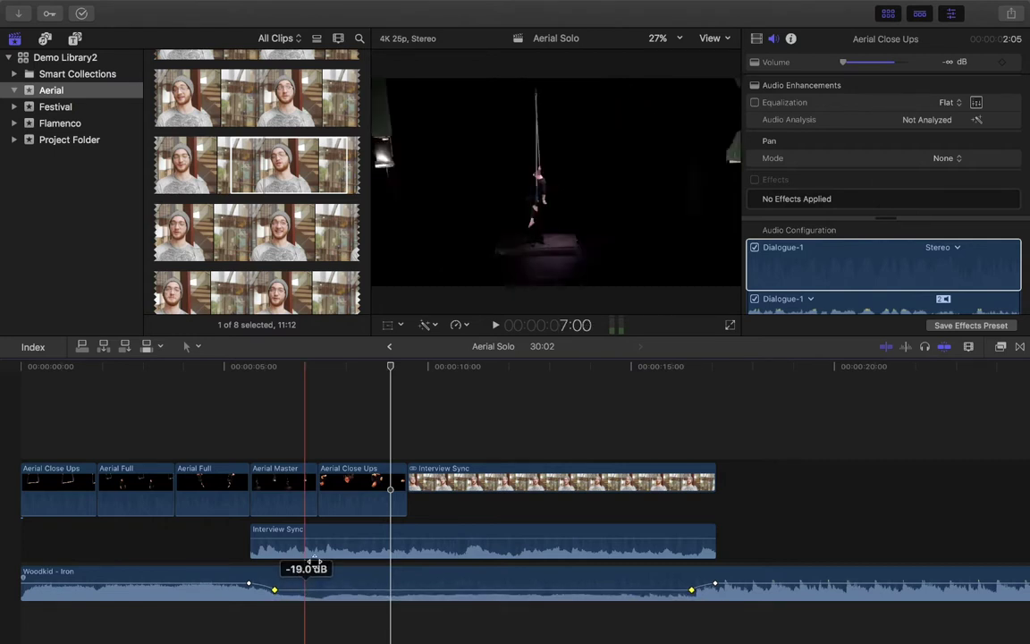
left_click_drag(322, 539, 323, 535)
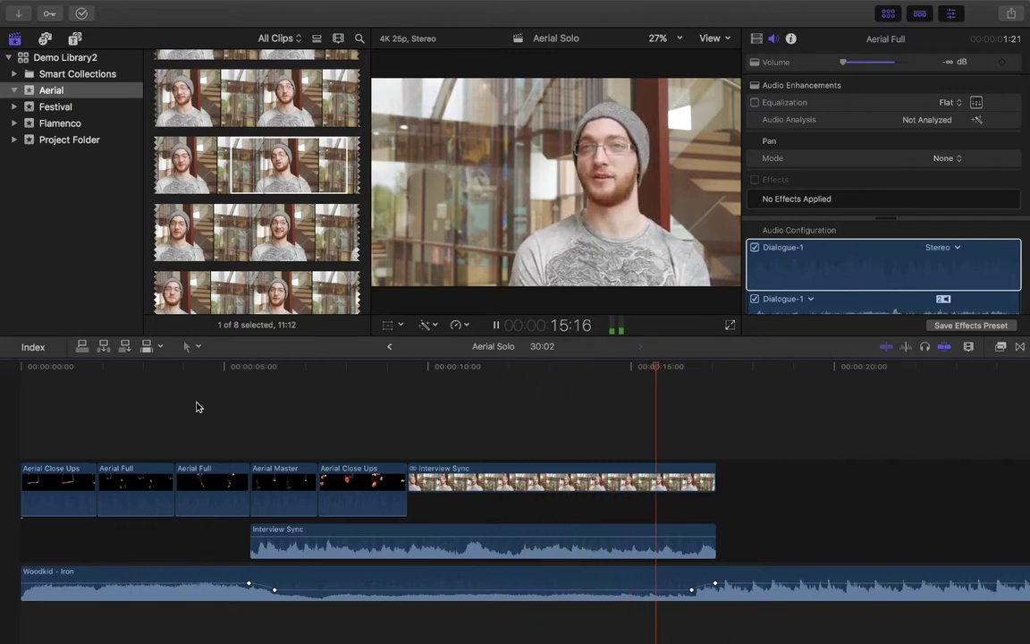
Step: Trim the ends of the Interview Sync audio and video to the same point at about 16:10 in the timeline
left_click_drag(717, 542, 688, 529)
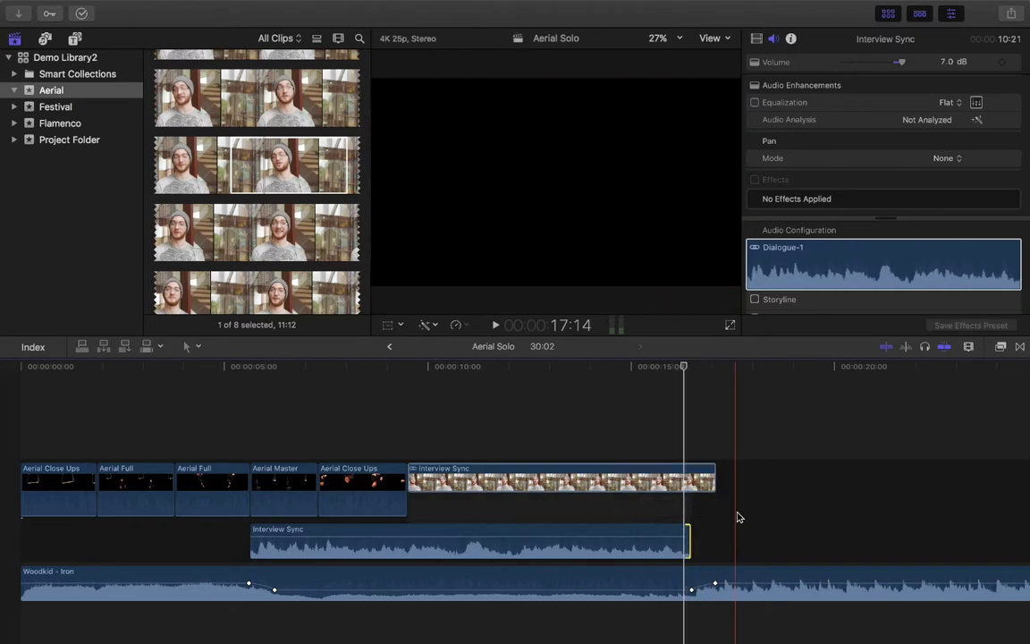
left_click_drag(713, 471, 689, 474)
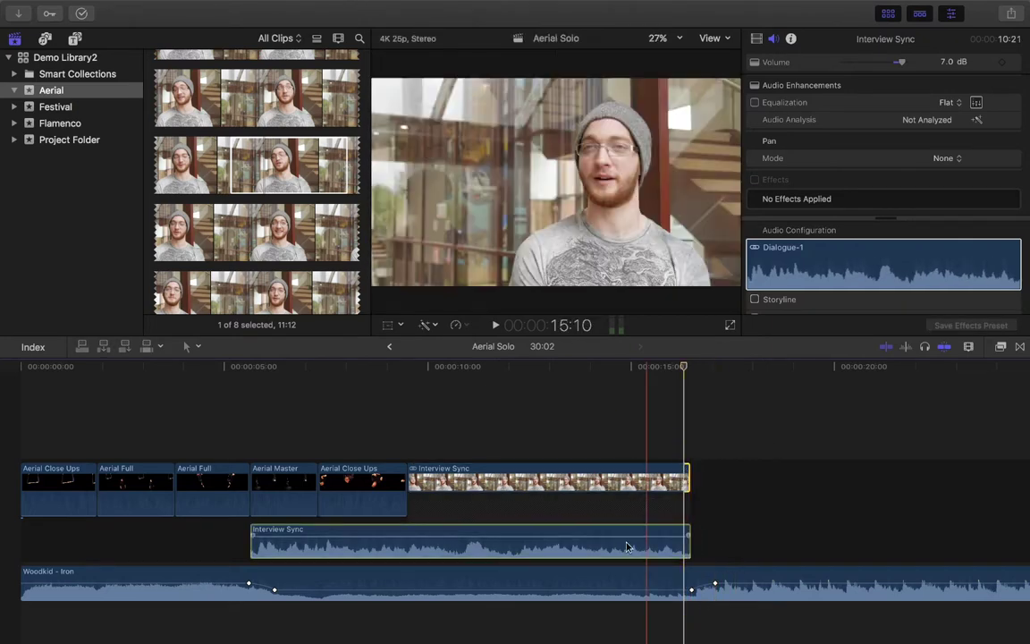
Step: Collapse the expanded Interview Sync audio back into its video clip
double_click(616, 551)
scroll(613, 544, "right", 5)
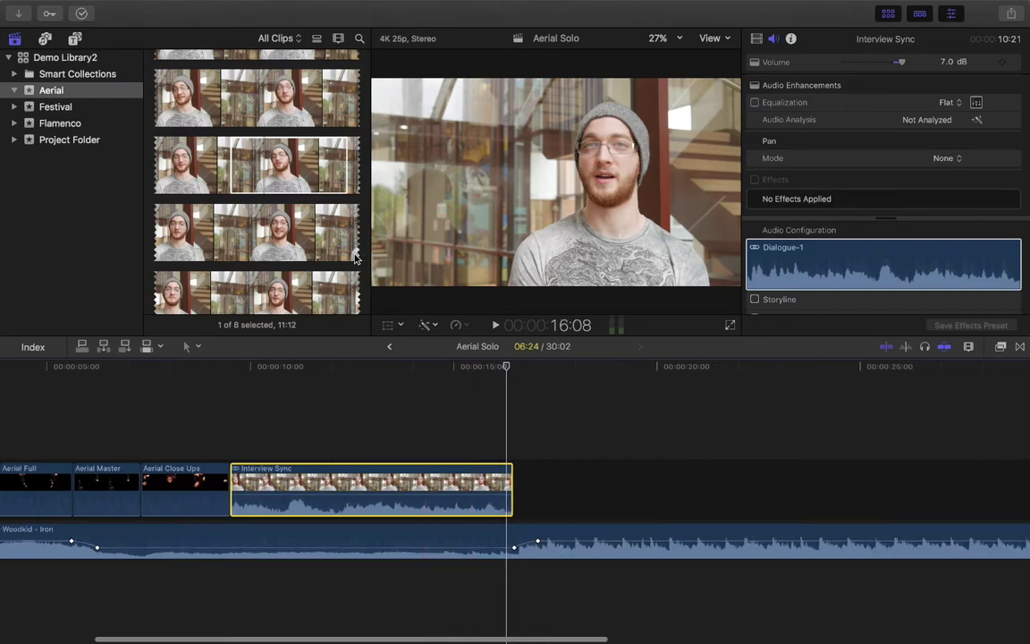
Step: Mark a 2:14 range of Aerial Full ending at about 1:32:11 and append it after Interview Sync in the main storyline
scroll(260, 204, "down", 2)
scroll(261, 204, "up", 10)
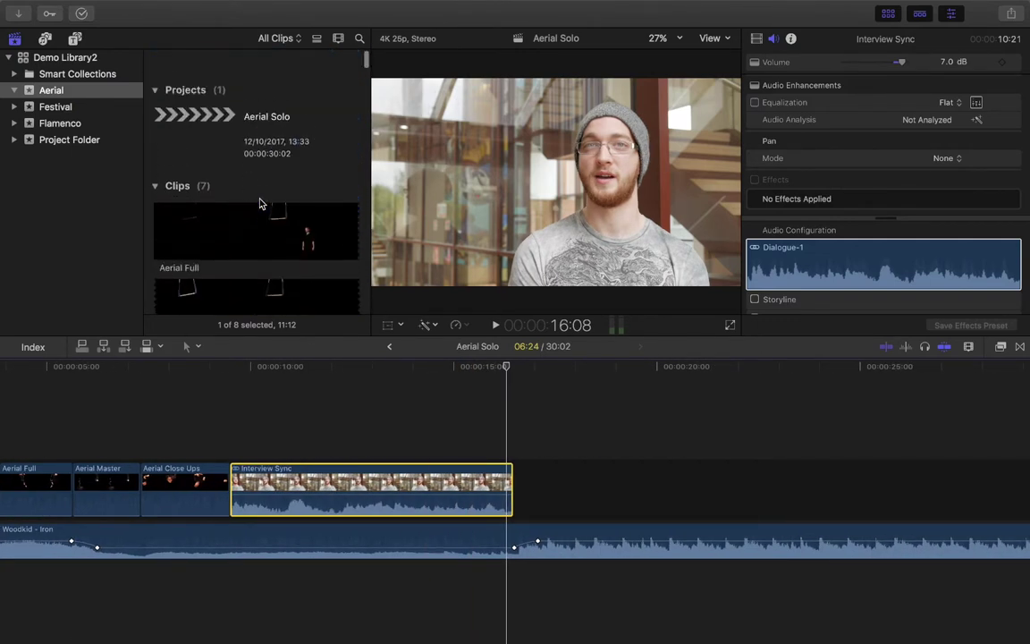
left_click(185, 233)
scroll(300, 234, "down", 5)
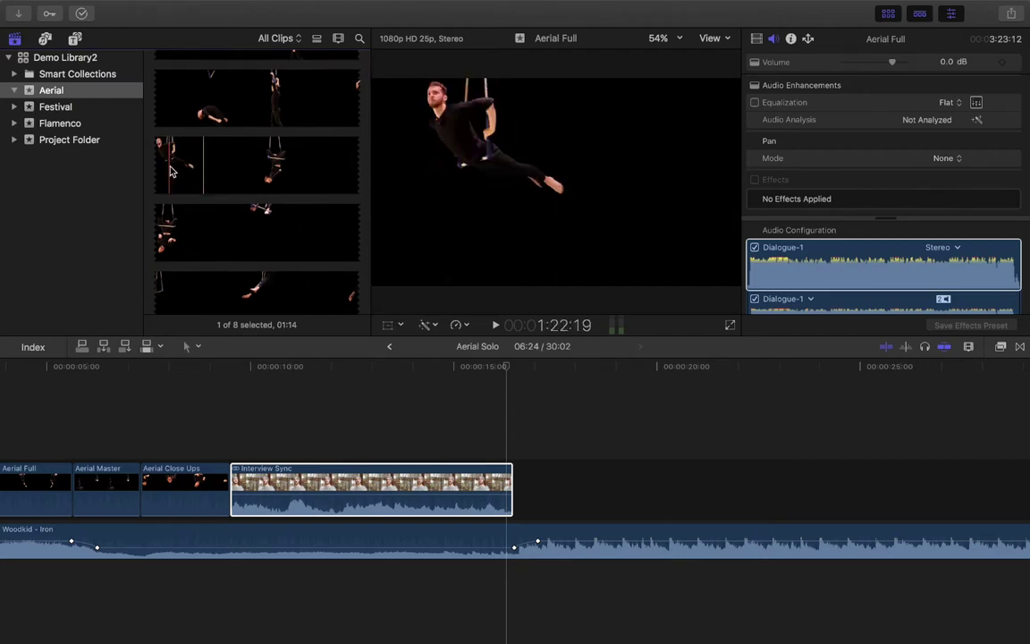
scroll(268, 142, "down", 1)
key("i")
key("space")
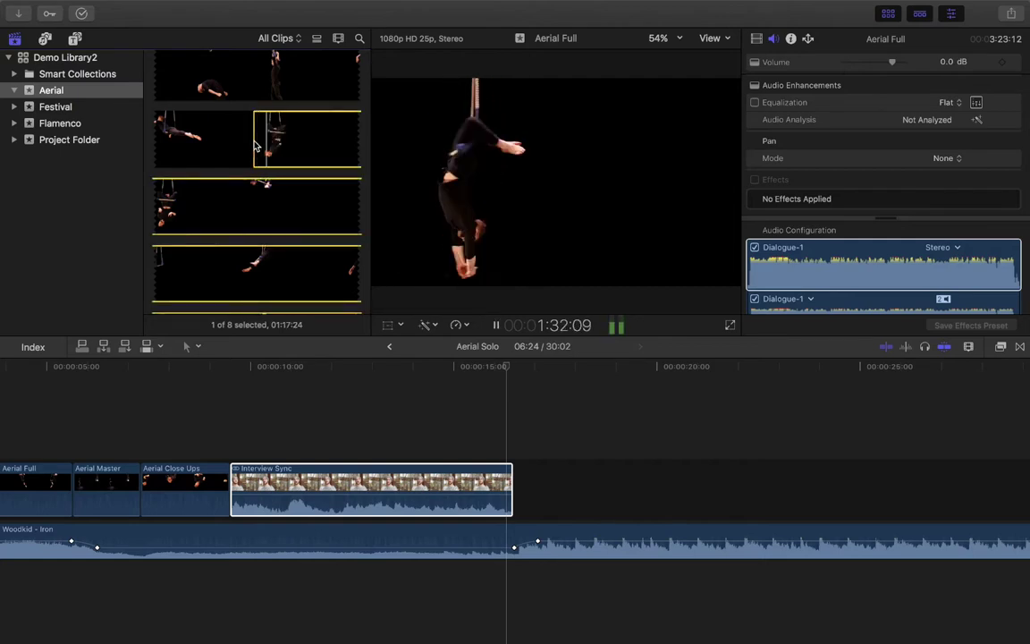
key("o")
key("space")
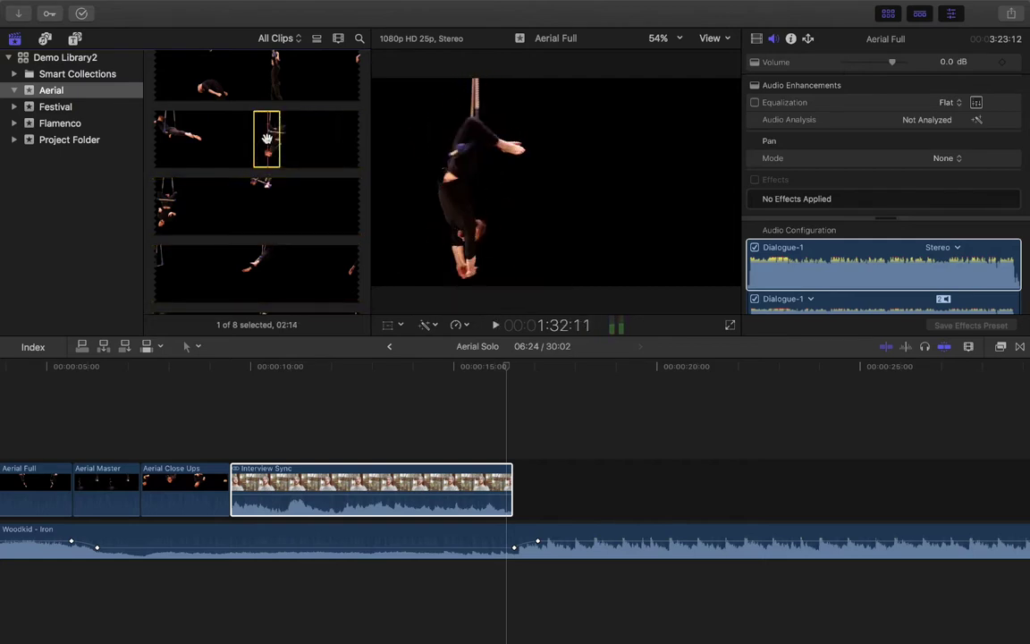
key("e")
Step: Mark a 2:07 range near the start of the Aerial Close Ups clip and append it after the new Aerial Full clip
scroll(308, 264, "up", 3)
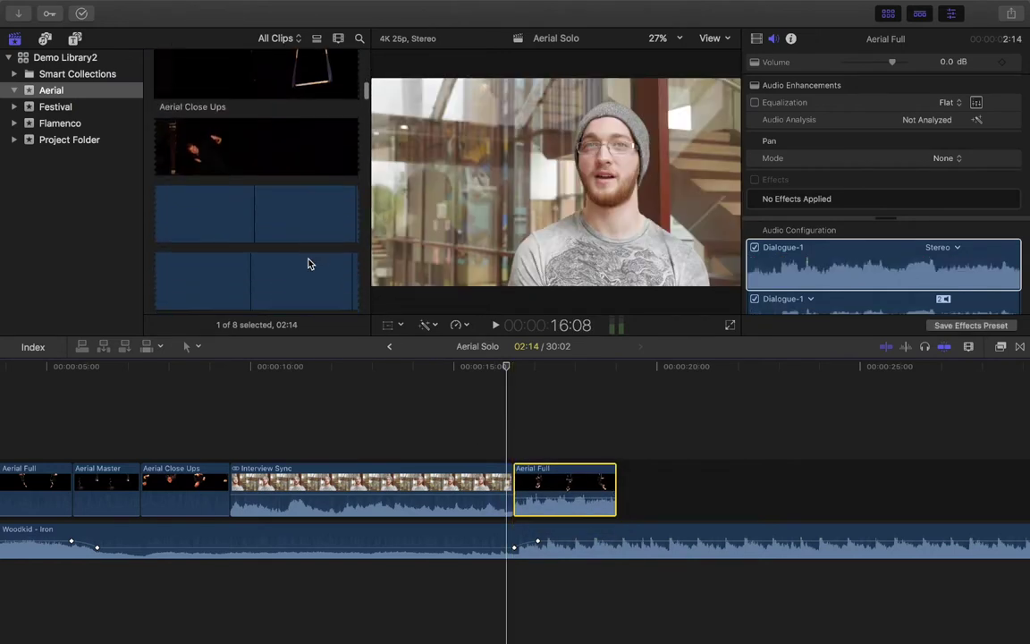
scroll(308, 264, "down", 2)
left_click(212, 86)
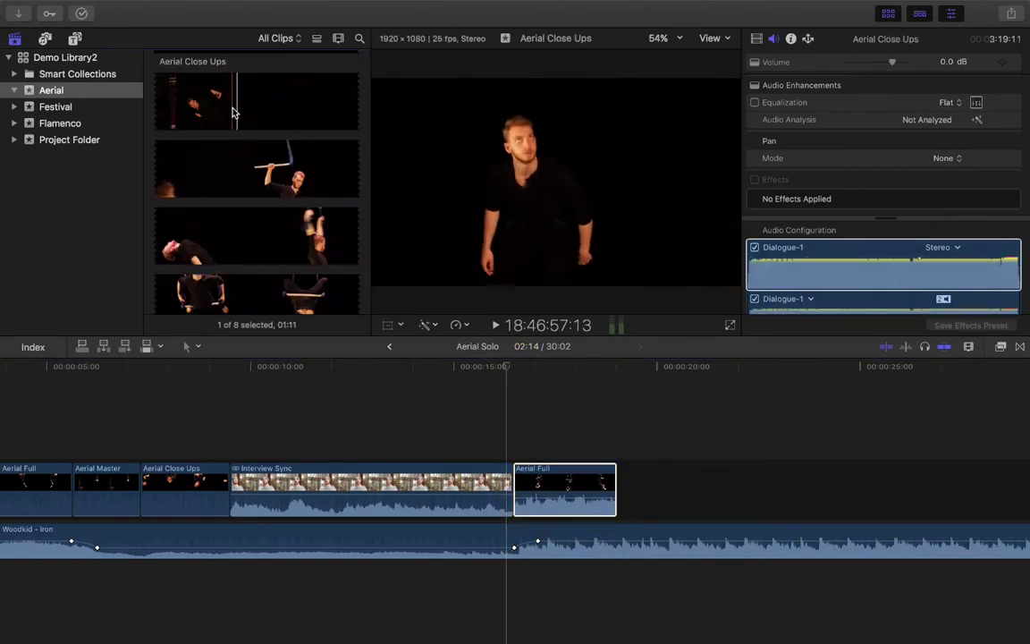
key("o")
key("q")
Step: Append a 1:23 range of Aerial Close Ups from about 18:47:29 and lower the new aerial clips' audio to -∞ dB
scroll(254, 154, "down", 2)
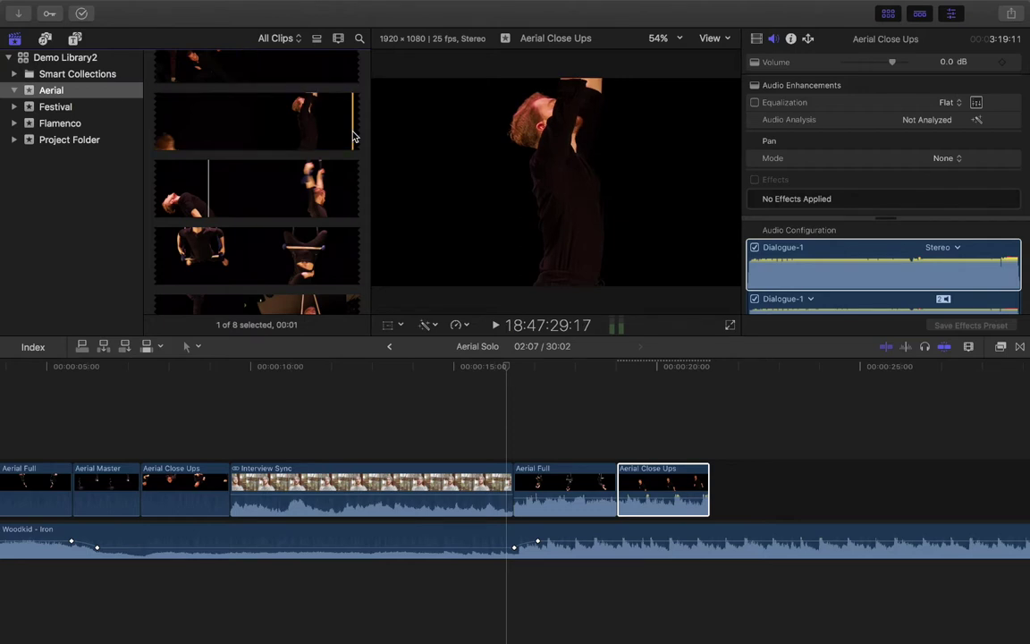
key("space")
key("o")
key("space")
key("e")
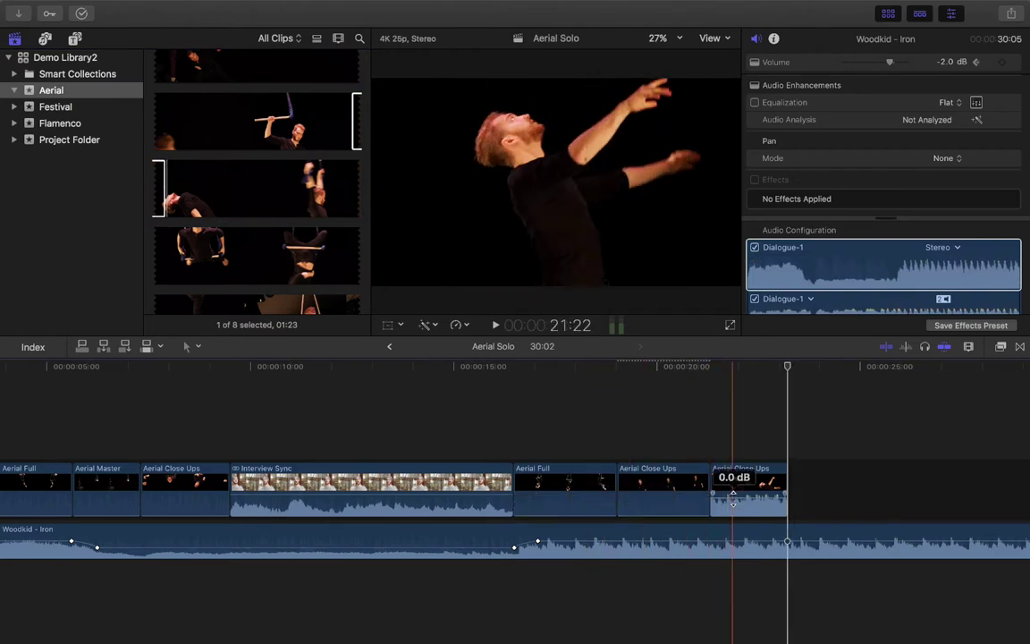
Step: Review the Aerial Solo edit full screen from the beginning of the timeline
key("Home")
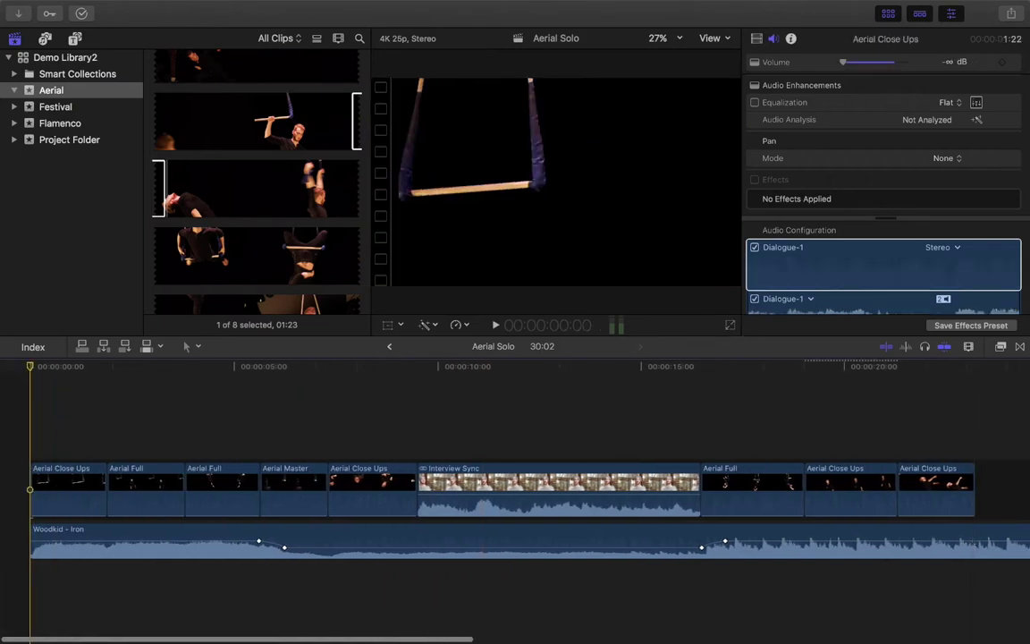
key("super+shift+f")
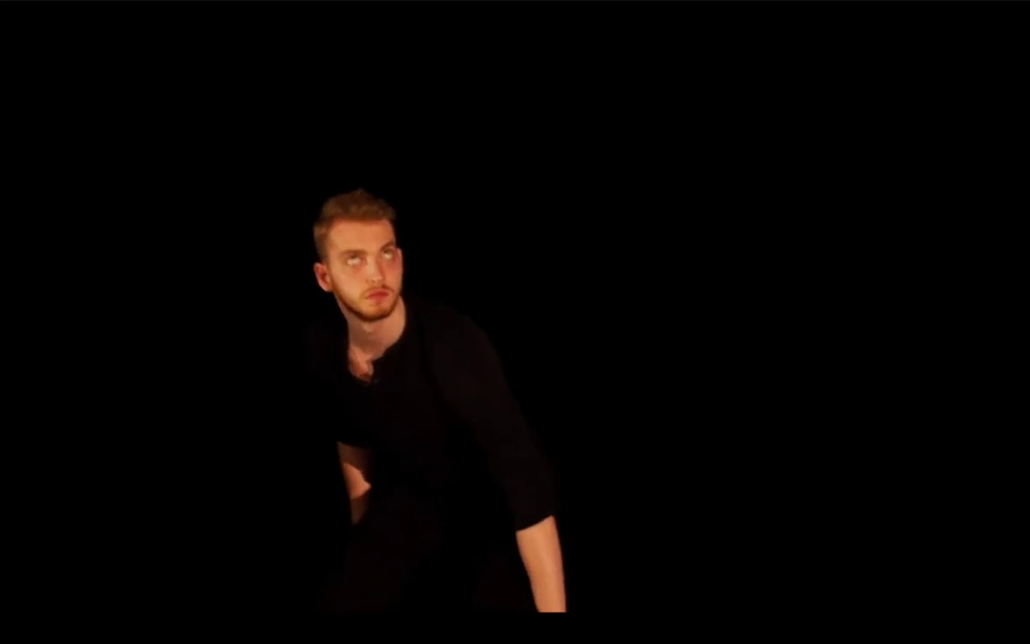
key("Escape")
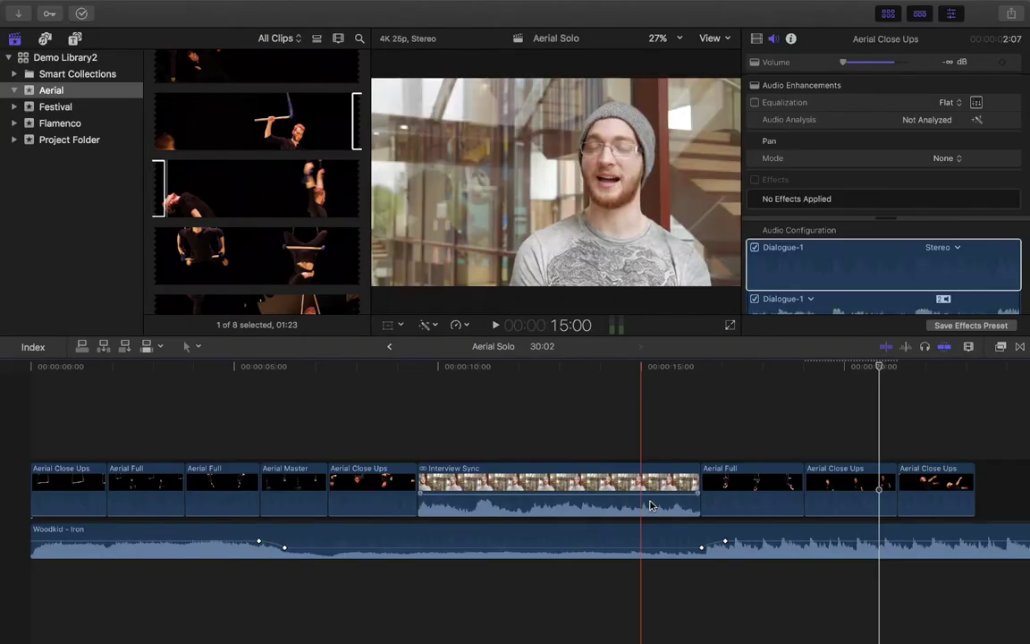
Step: Connect a 2:06 range of Aerial Close Ups above the end of Interview Sync and lower its audio to -∞ dB
scroll(650, 506, "right", 5)
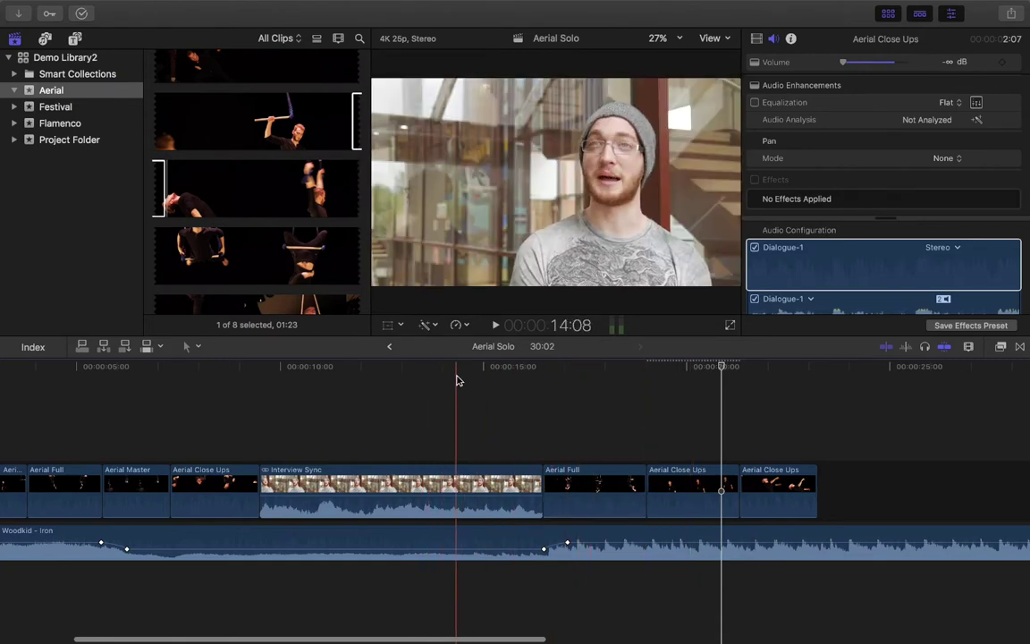
left_click(315, 188)
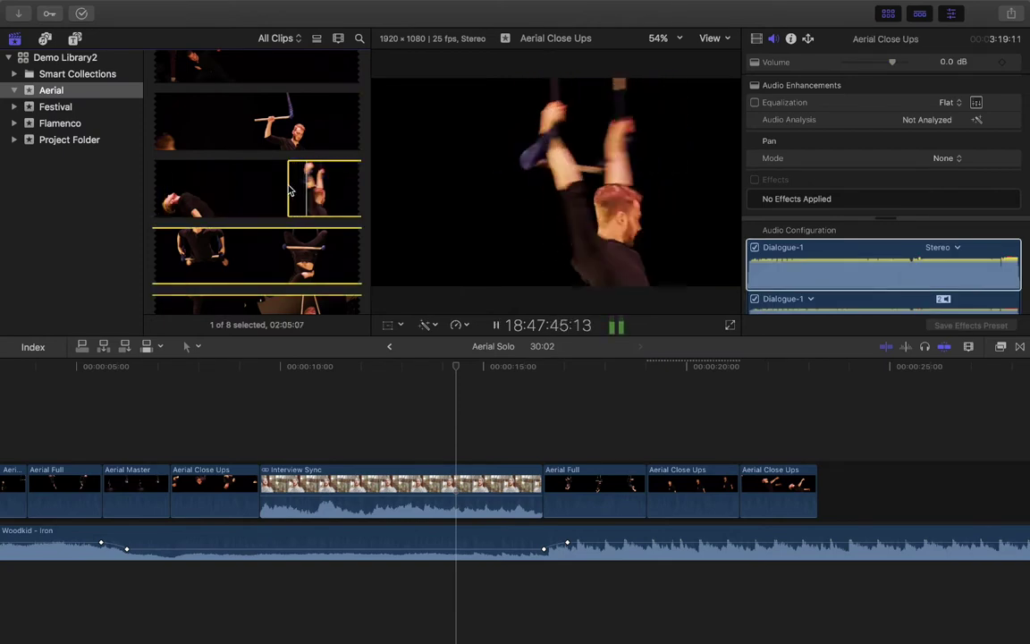
key("q")
left_click_drag(471, 436, 470, 456)
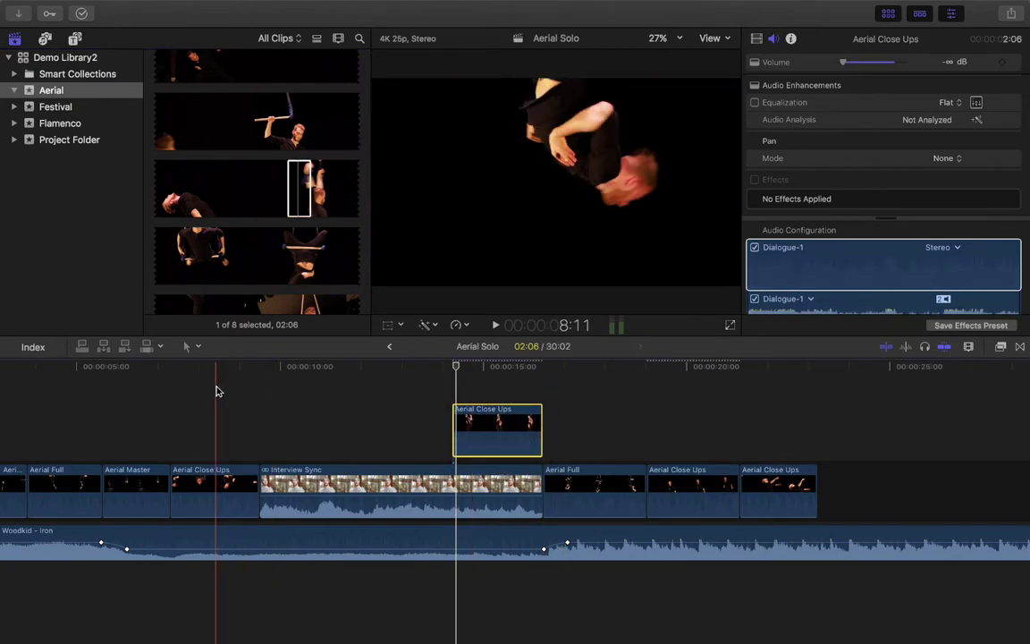
Step: Play the cut, then shorten the Aerial Full clip after the interview to 1:15 and the following Aerial Close Ups to 1:07
key("space")
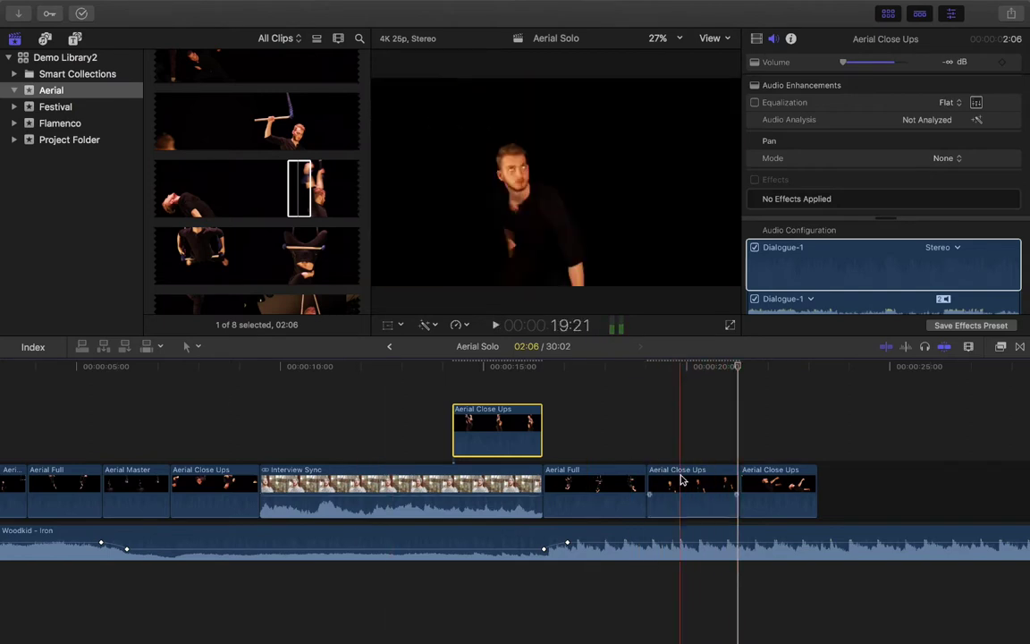
left_click_drag(641, 478, 619, 481)
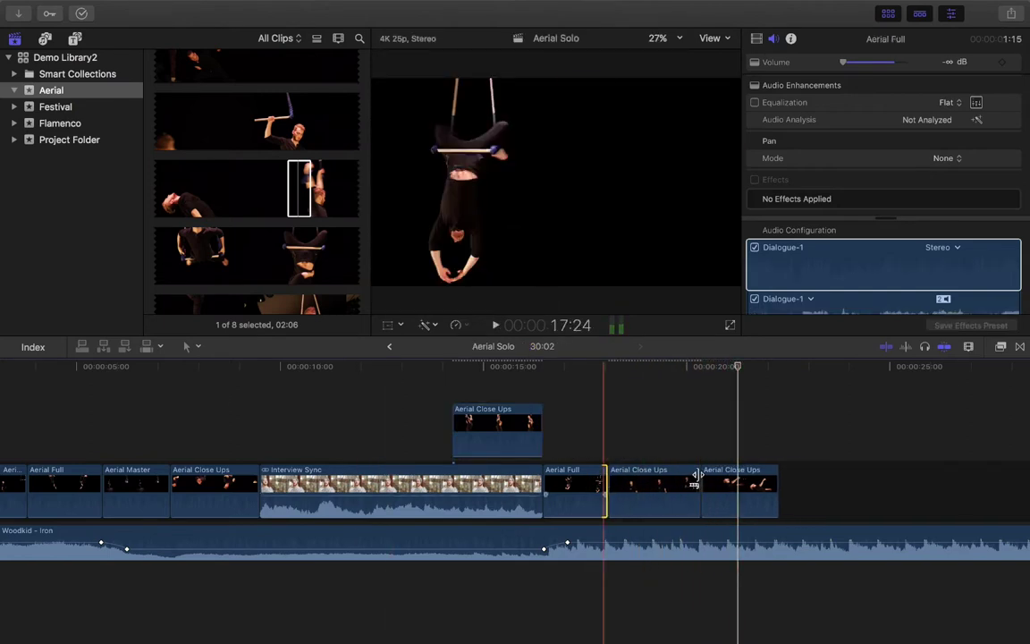
left_click_drag(698, 476, 660, 476)
key("space")
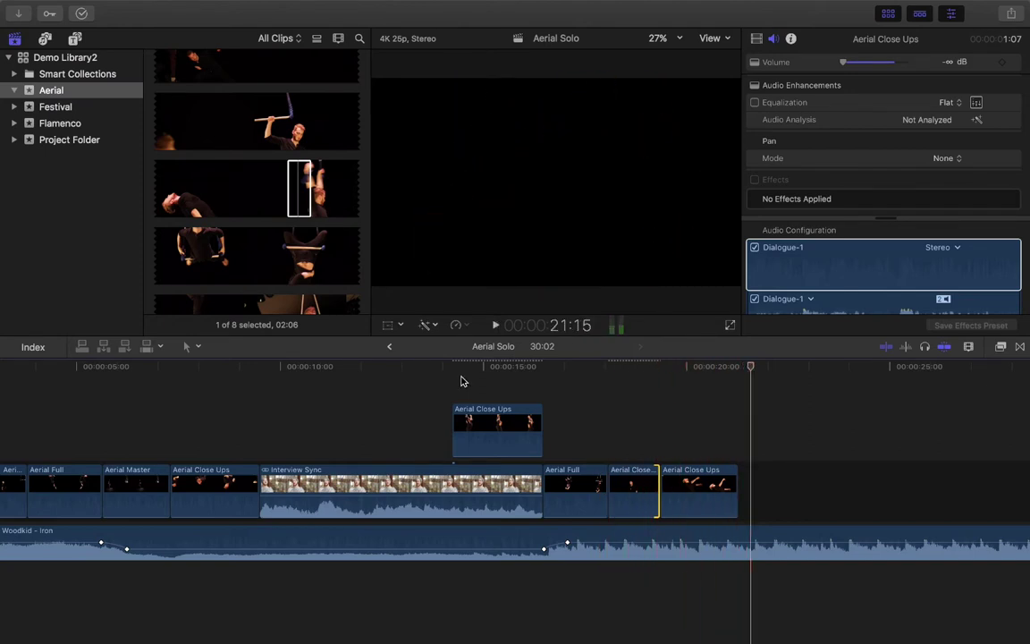
Step: Expand the Interview Sync audio so it is separate from its video in the timeline
key("shift+z")
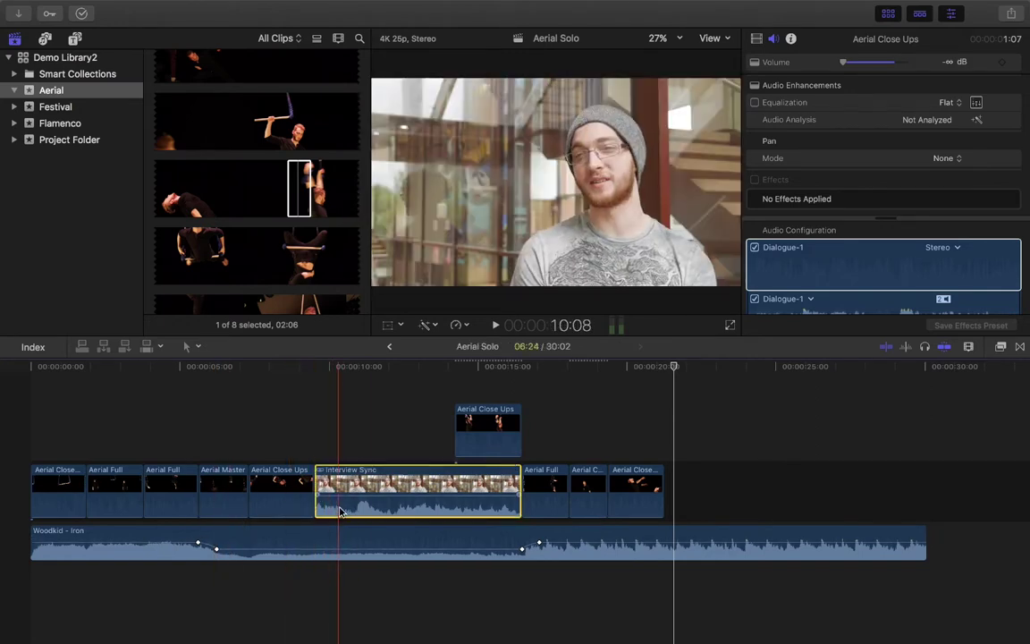
double_click(339, 510)
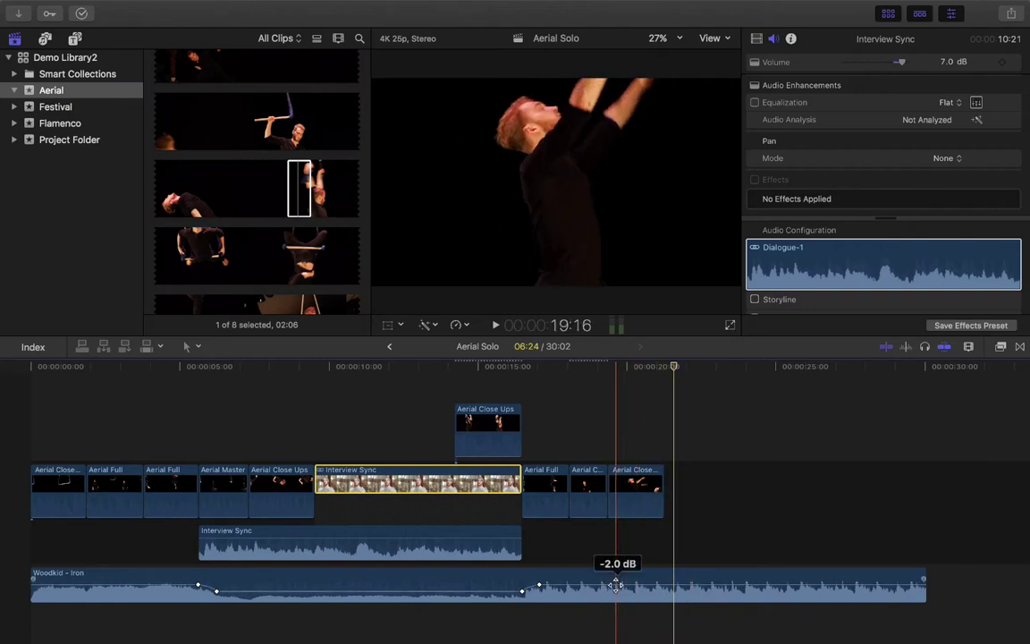
Step: Try a short volume dip in Woodkid - Iron using four keyframes at about 19 seconds and play it
key("super+equal")
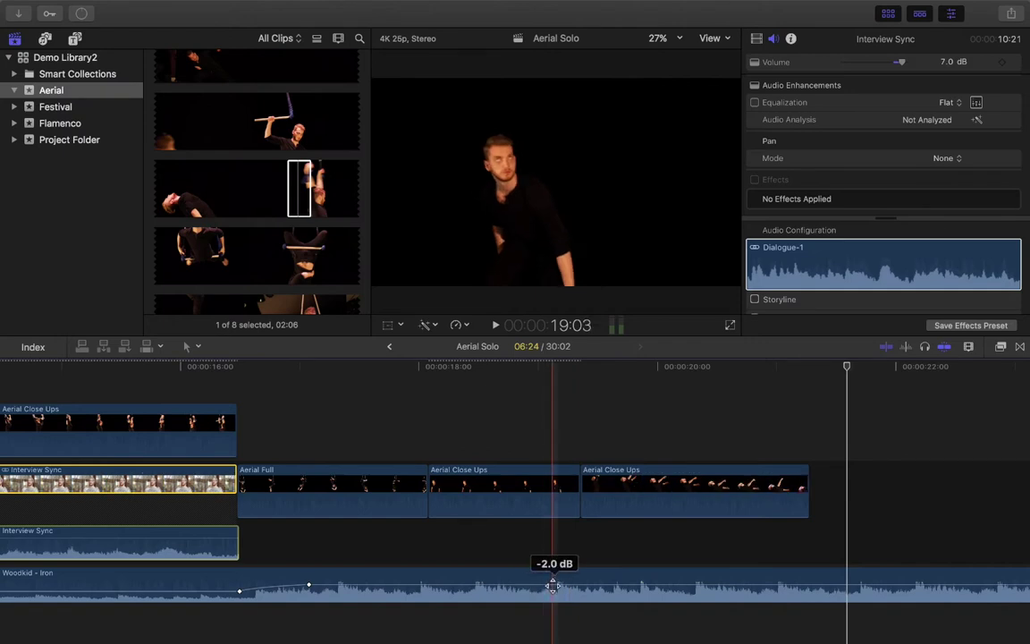
key("super+equal")
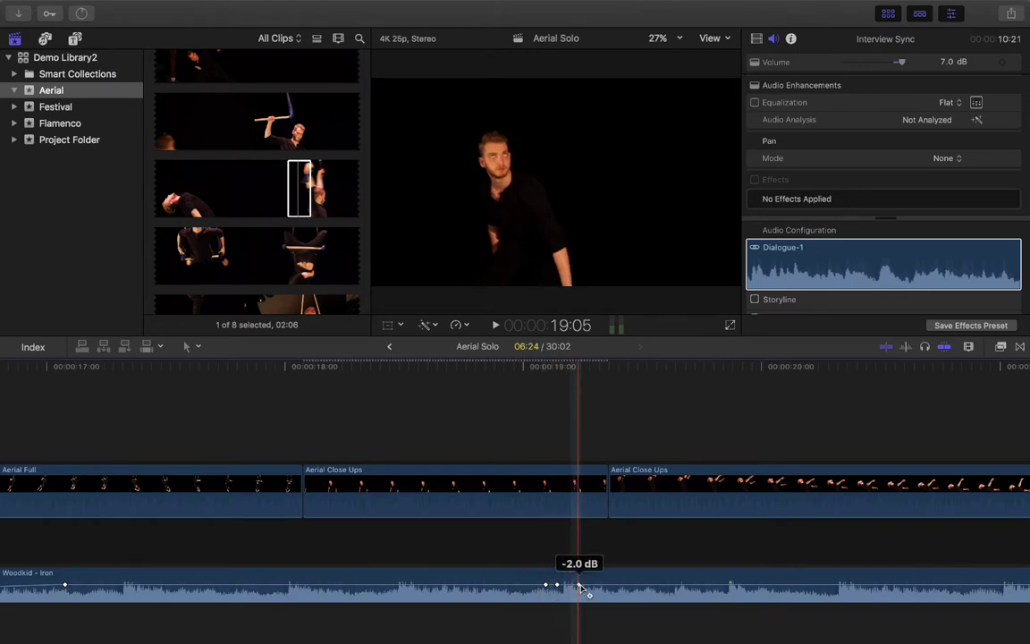
left_click(588, 586, "alt")
left_click(570, 591)
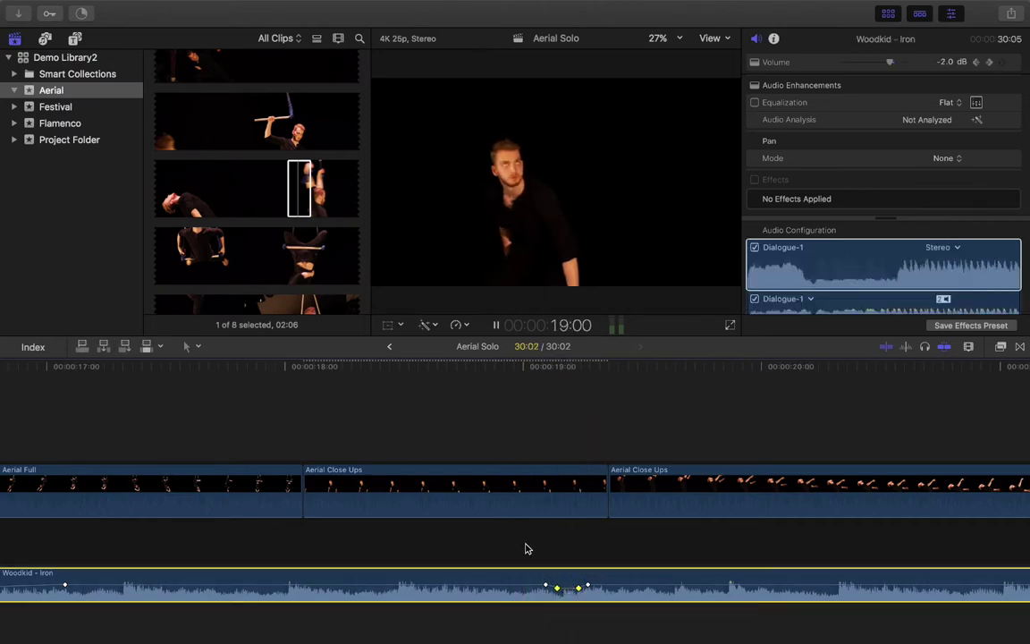
key("space")
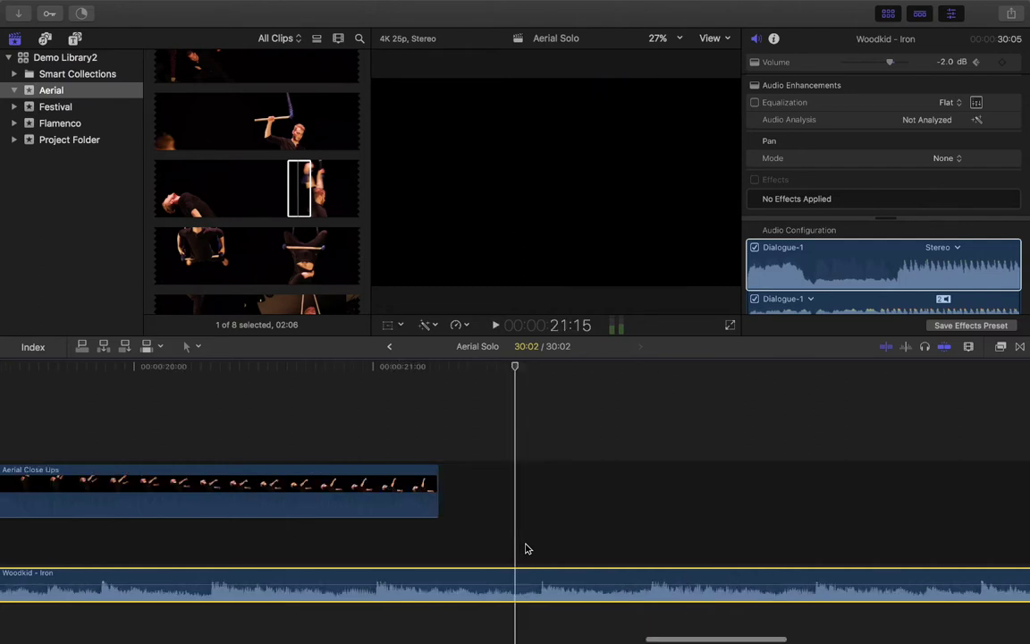
Step: Undo the Woodkid - Iron volume dip at about 19 seconds and delete the leftover keyframe there
scroll(526, 548, "right", 5)
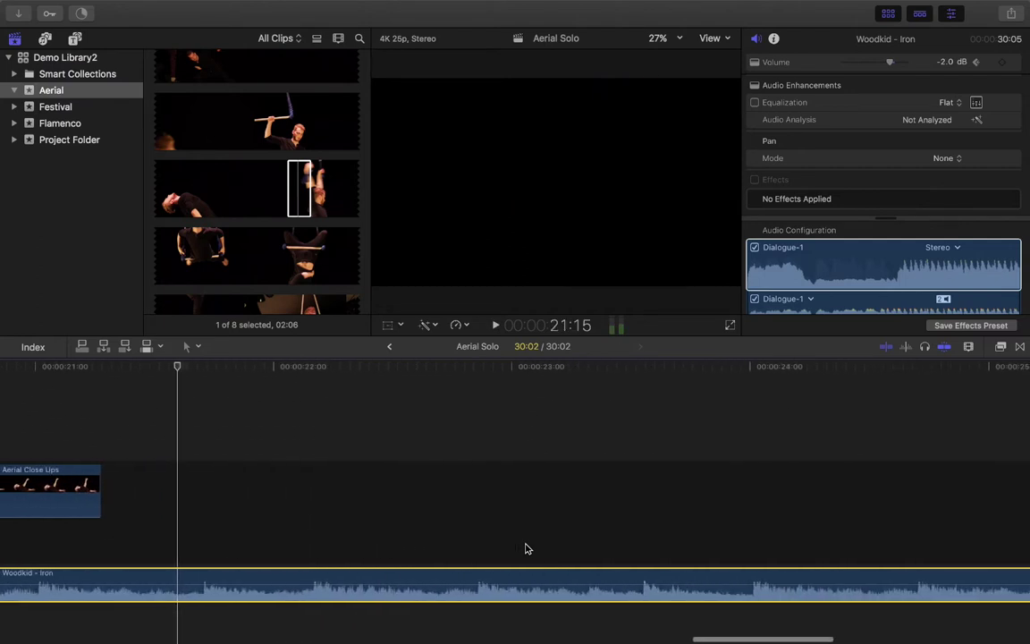
key("super+minus")
scroll(526, 548, "left", 2)
scroll(526, 548, "left", 6)
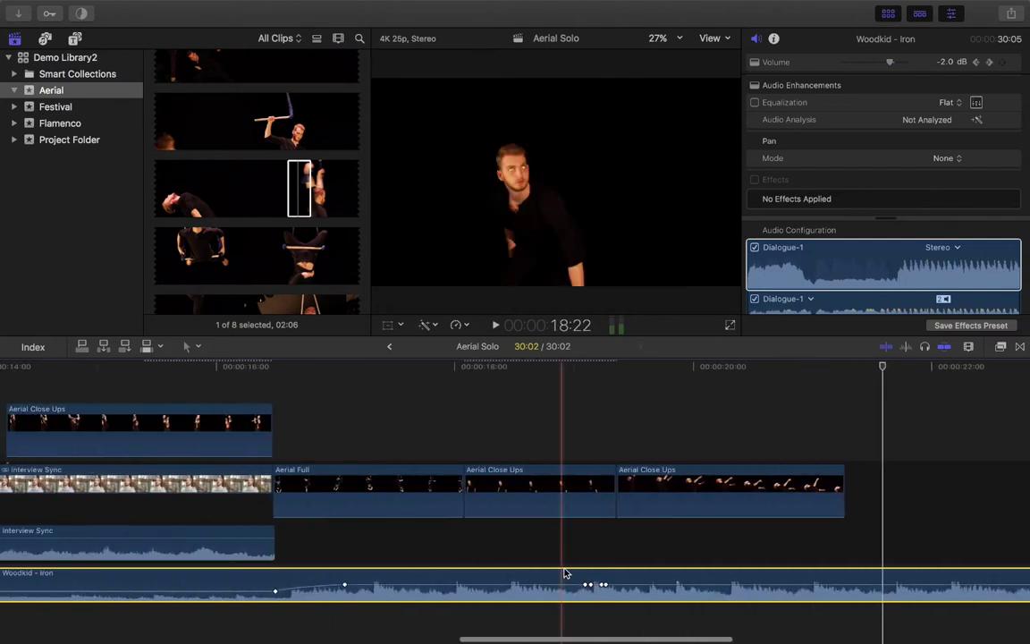
key("super+z")
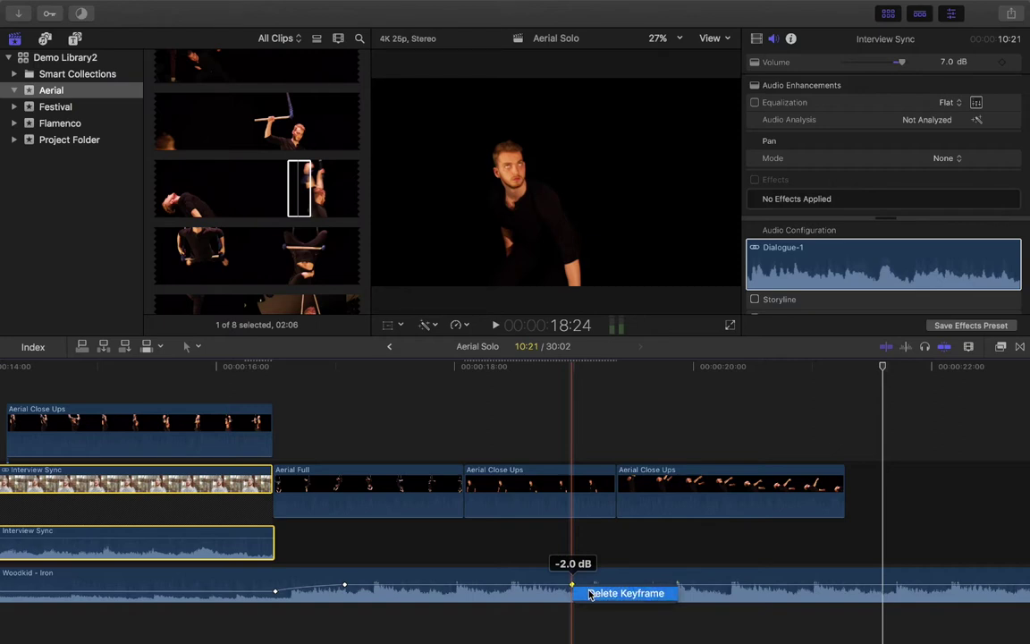
left_click(590, 594)
Step: Try deleting the -19.0 dB Woodkid - Iron keyframe at the end of Interview Sync and undo the deletion
key("super+minus")
scroll(527, 561, "left", 3)
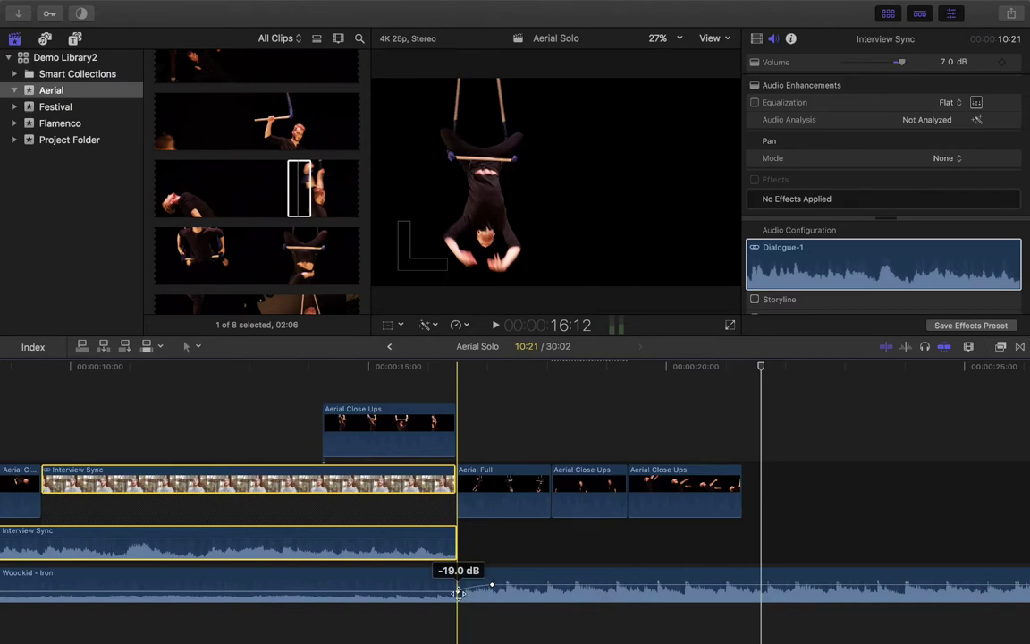
key("super+minus")
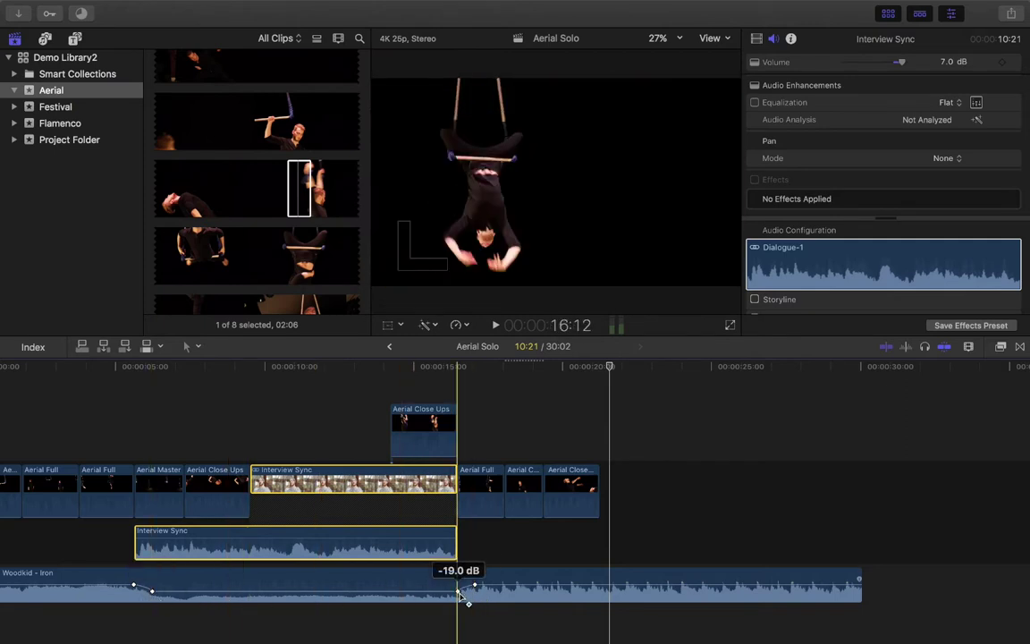
left_click(491, 600)
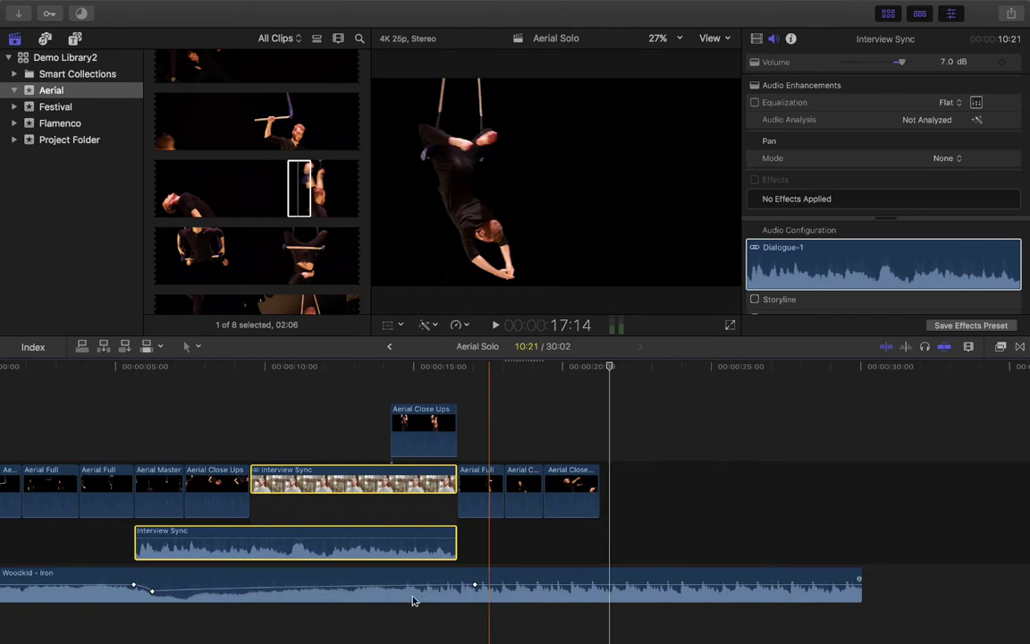
key("super+z")
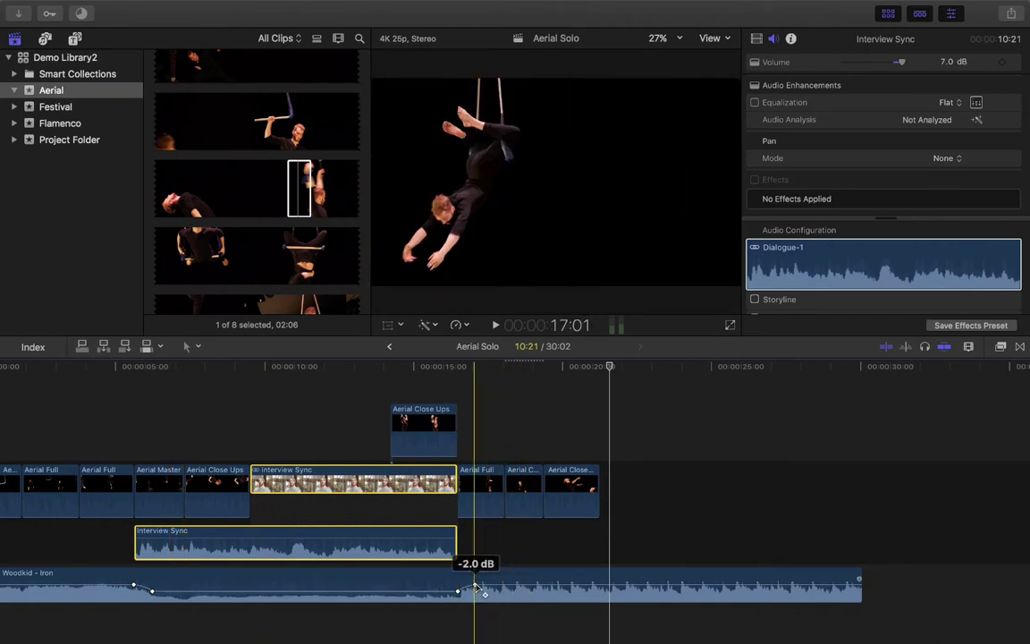
Step: Try deleting the Woodkid - Iron keyframe at 17:01 that ends the fade back up, and restore it
right_click(475, 588)
left_click(491, 591)
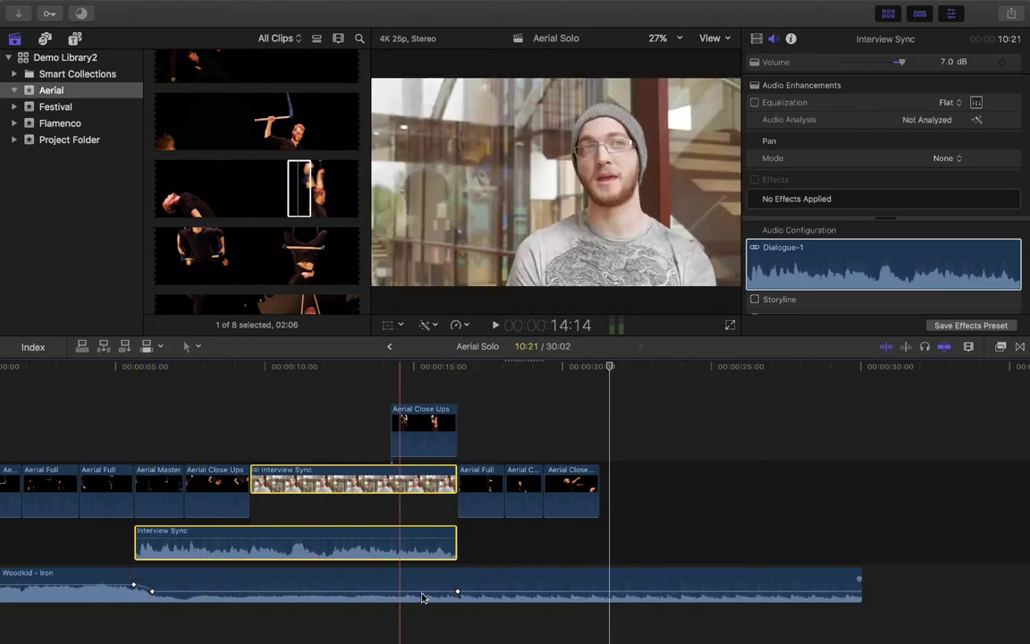
key("super+a")
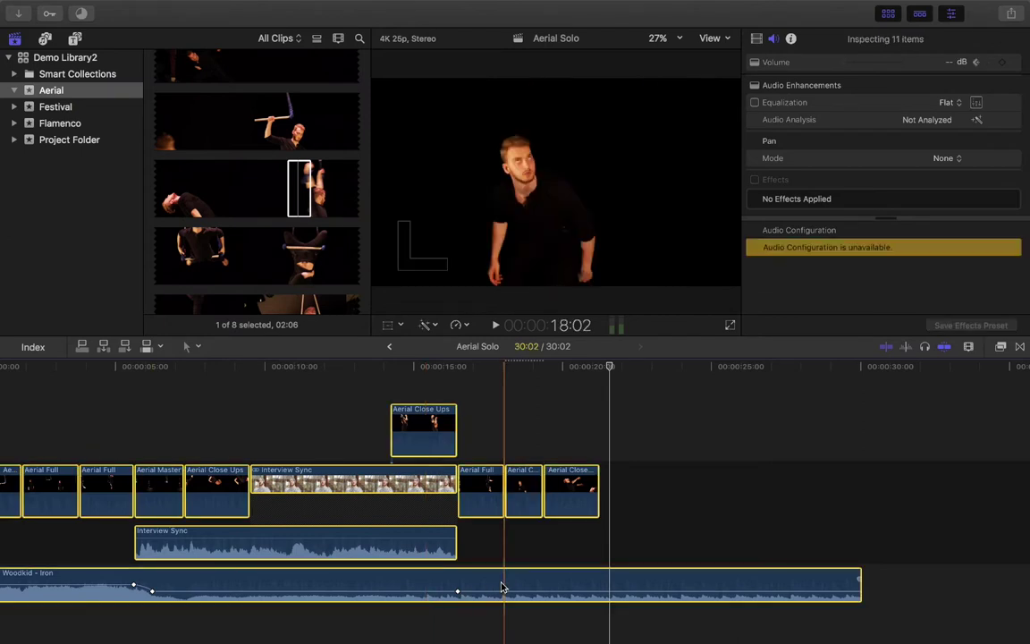
left_click(442, 612)
left_click(442, 586)
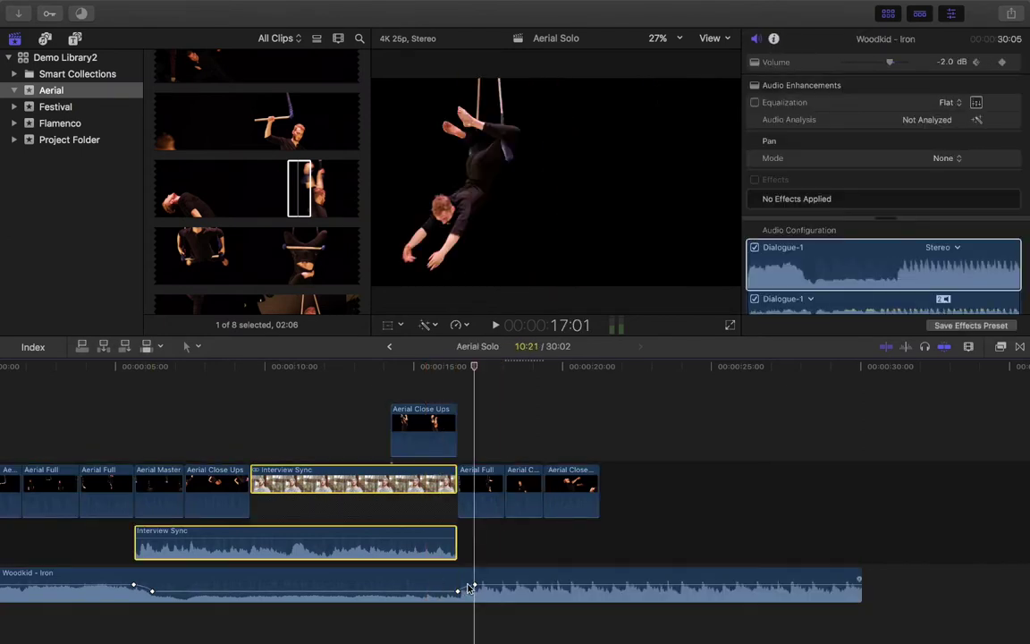
left_click(511, 587)
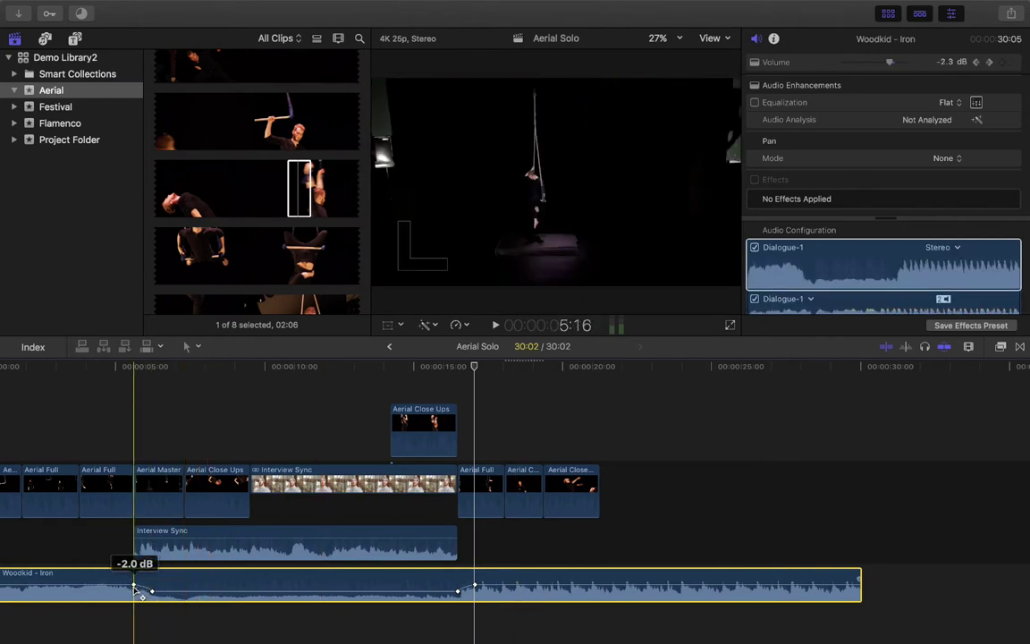
Step: Try fading Woodkid - Iron down between two keyframes at about 20:12 and 20:19
left_click_drag(150, 592, 152, 593)
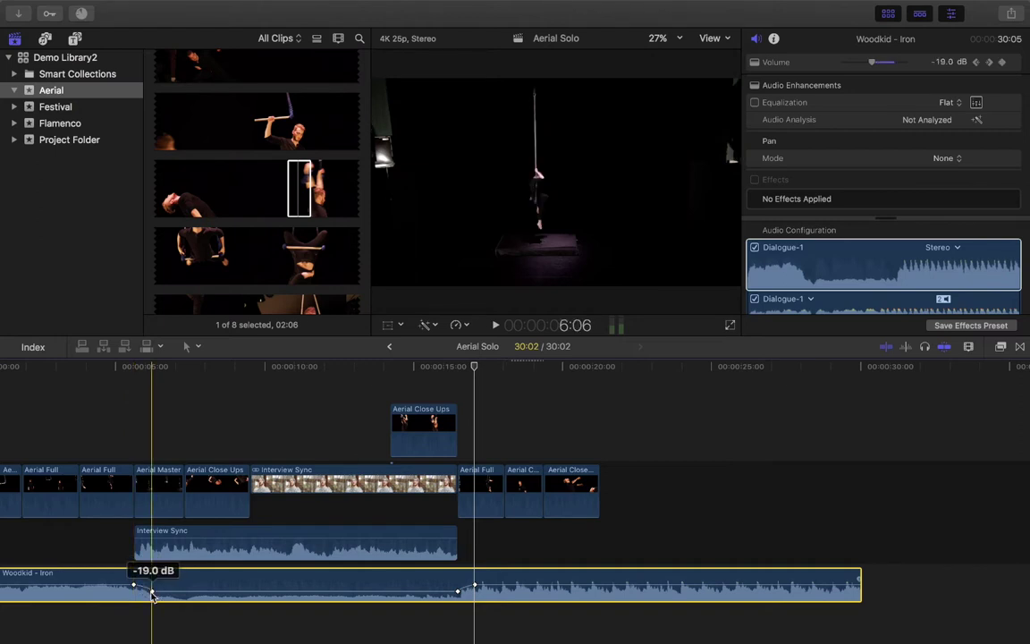
key("super+equal")
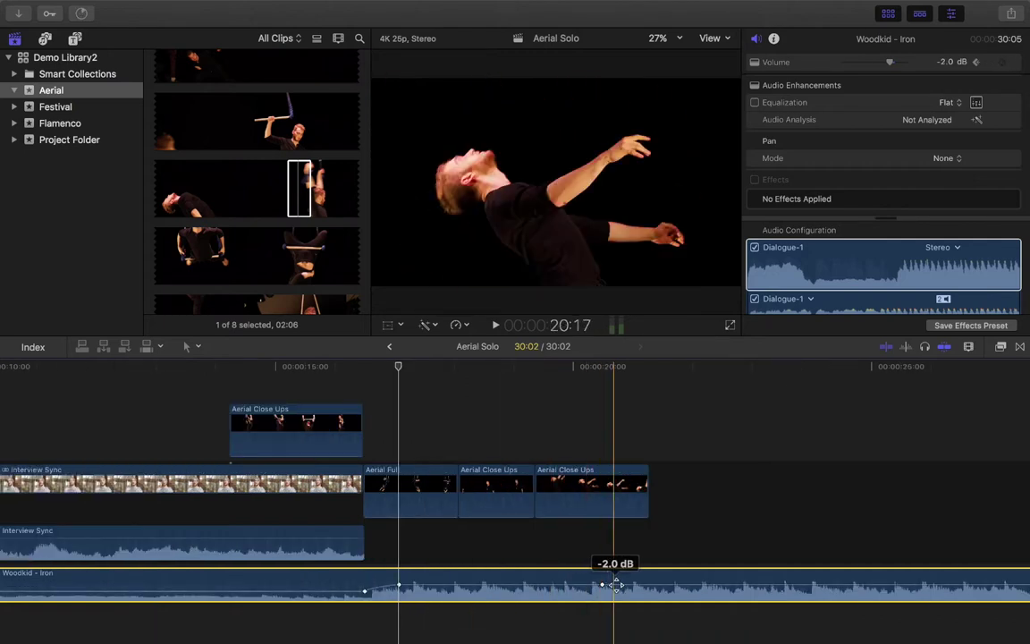
left_click_drag(636, 587, 641, 593)
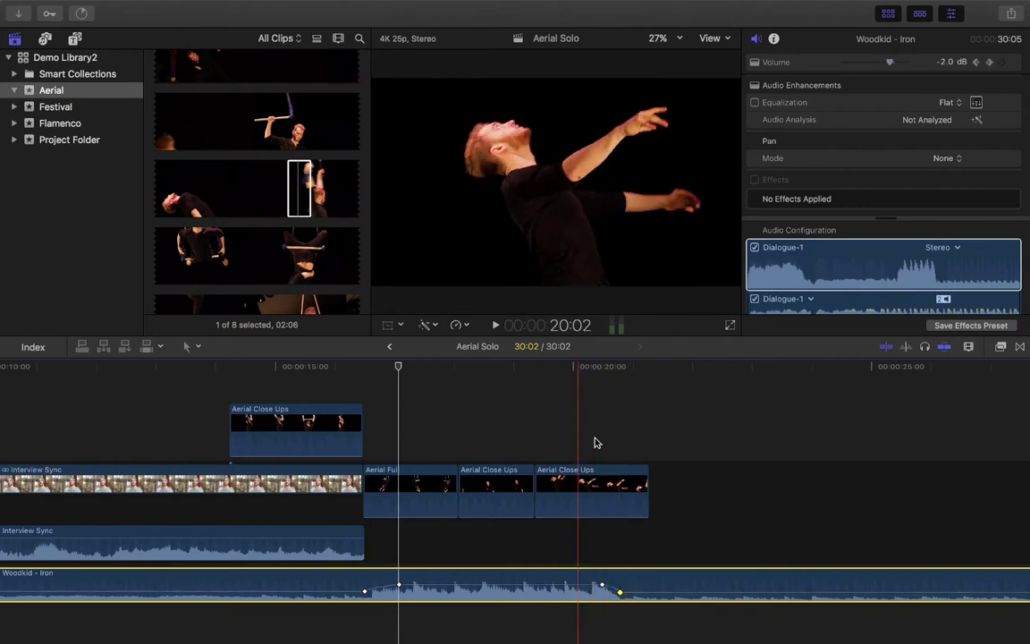
Step: Extend the end of the last Aerial Close Ups clip to about 26:12 and play the music fade beneath it
left_click_drag(652, 478, 962, 481)
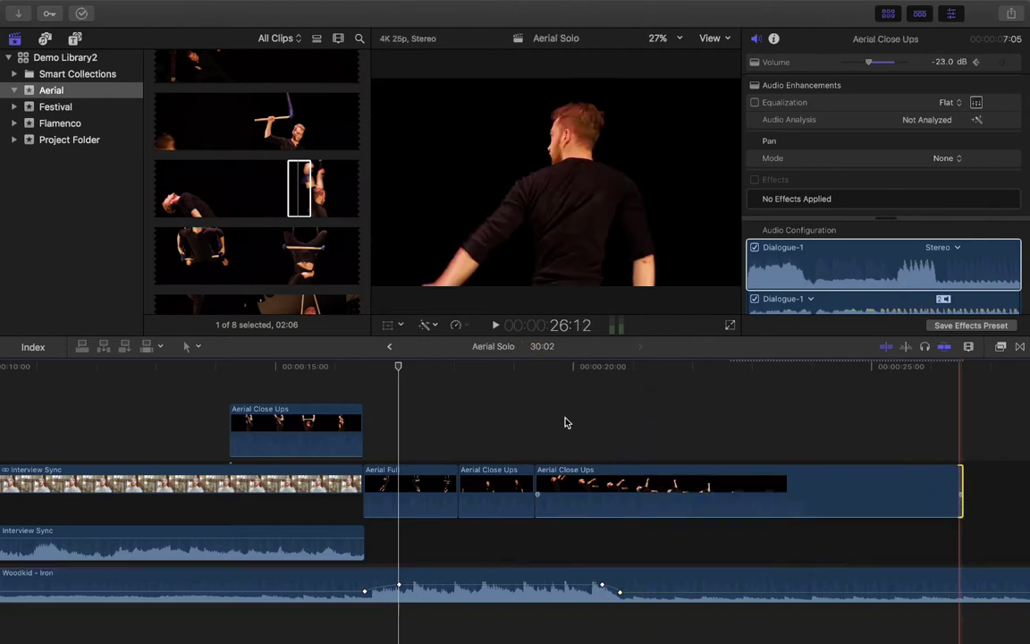
left_click(564, 422)
key("space")
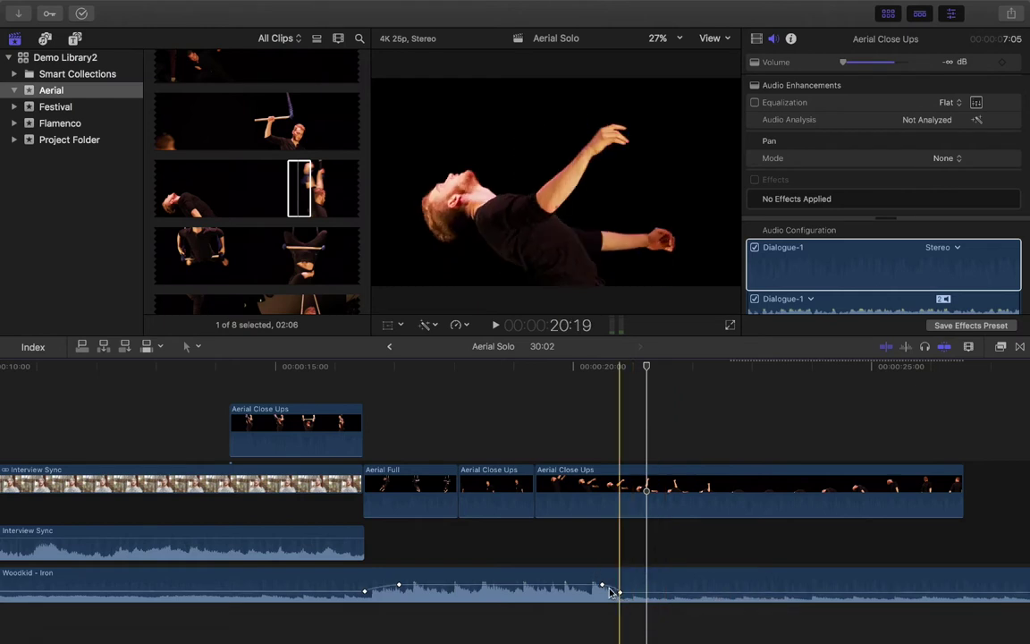
Step: Try a slower music fade with the keyframes at about 19:03 and 23:18, play it, and undo the second keyframe's move
left_click_drag(602, 584, 534, 584)
left_click_drag(619, 592, 795, 595)
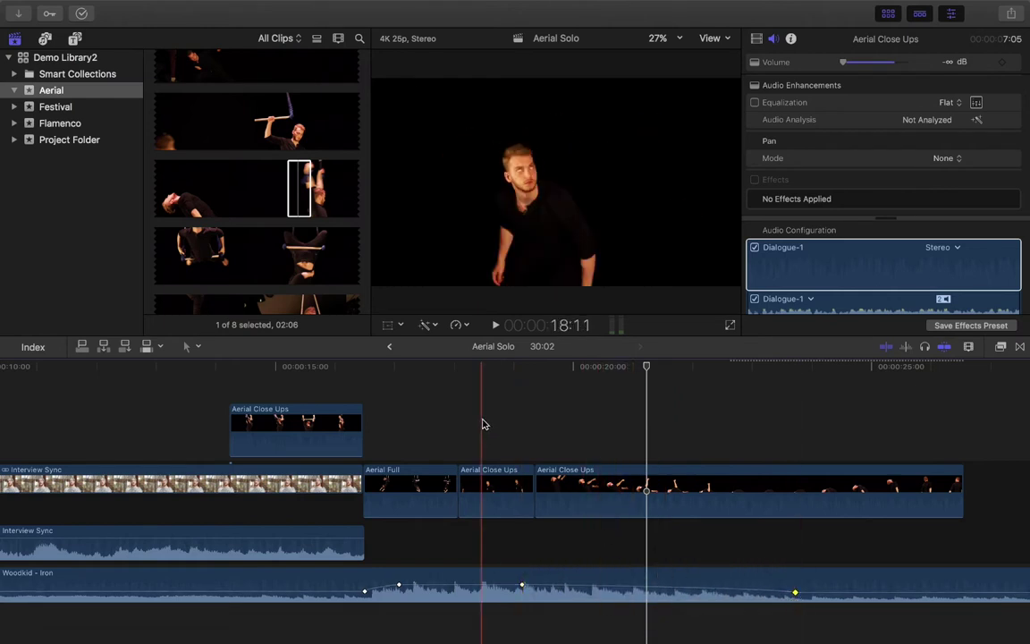
key("space")
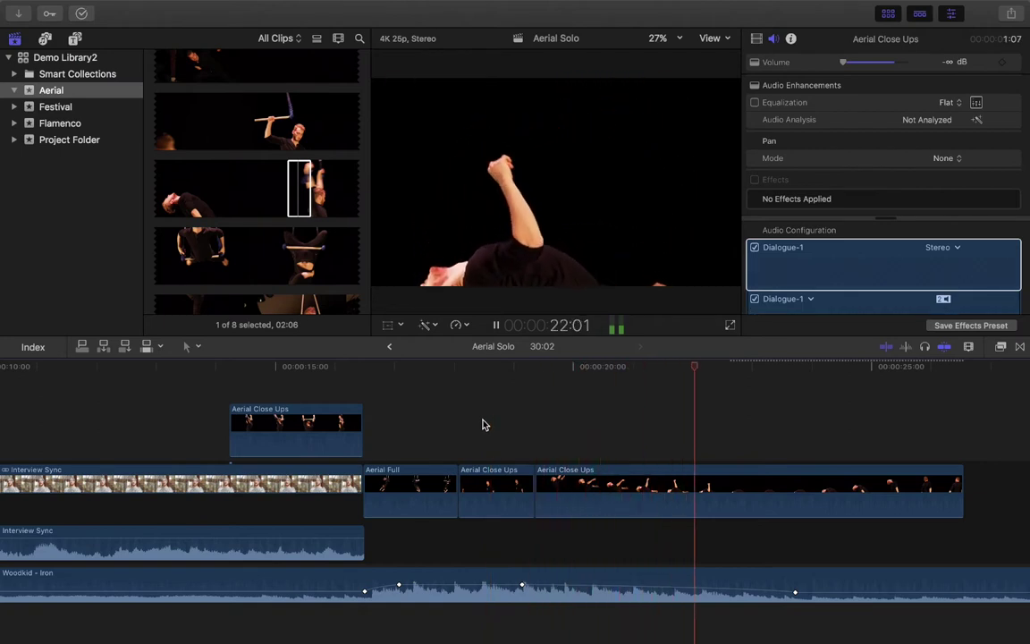
key("space")
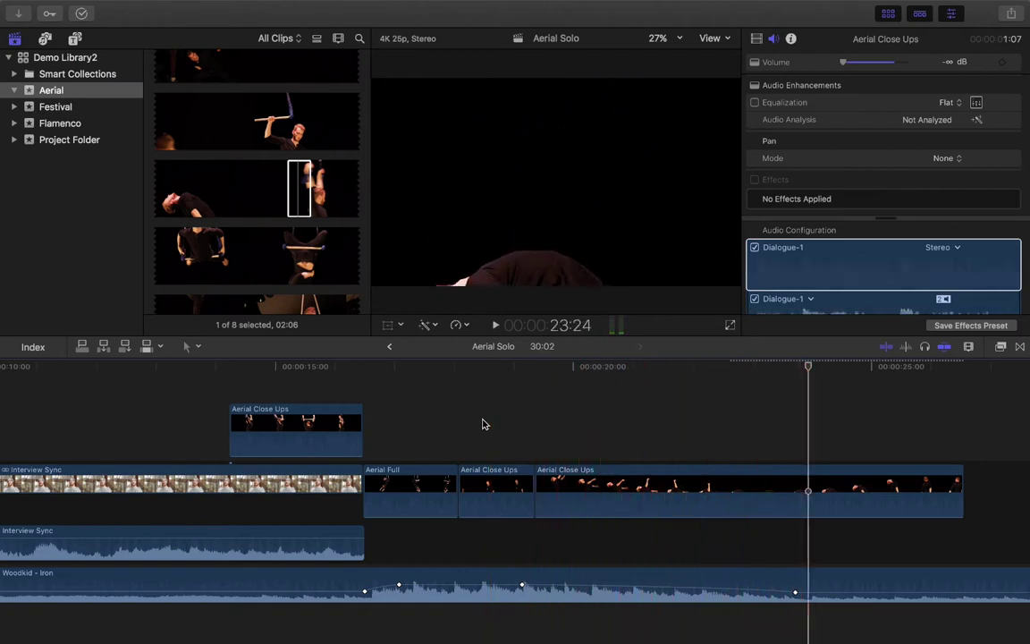
key("super+z")
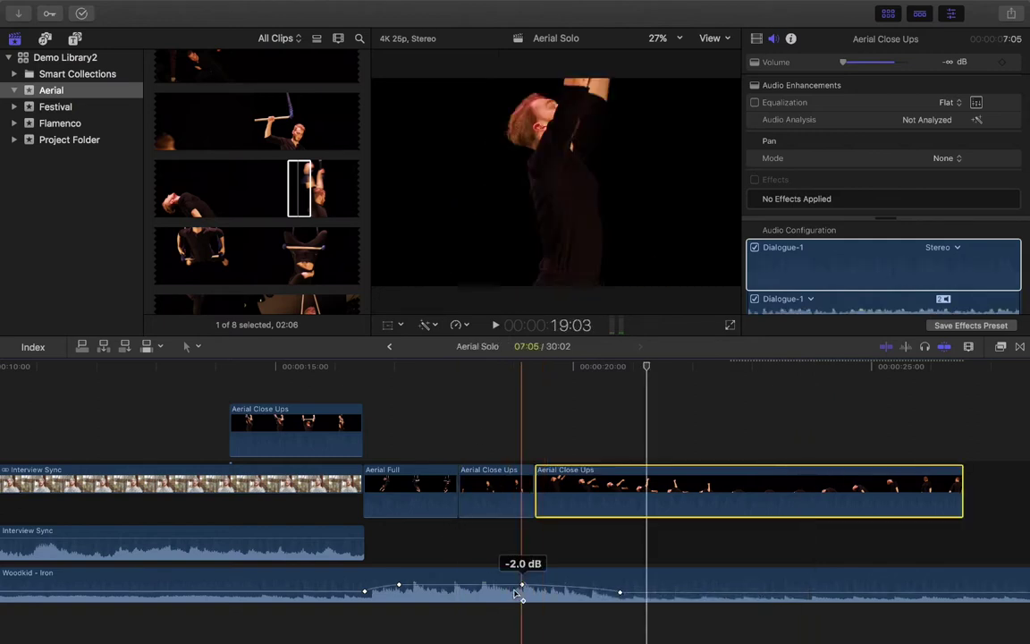
Step: Try a shorter music fade with keyframes at about 19:23 and 20:07, set the second to -10.0 dB, and play it
left_click_drag(525, 589, 603, 591)
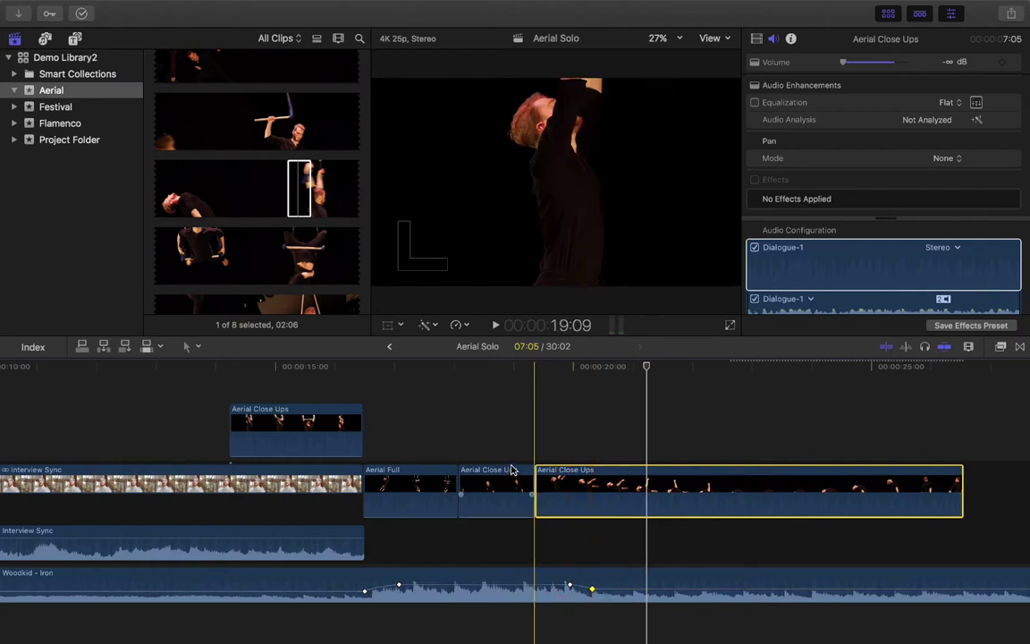
left_click_drag(612, 587, 613, 586)
key("space")
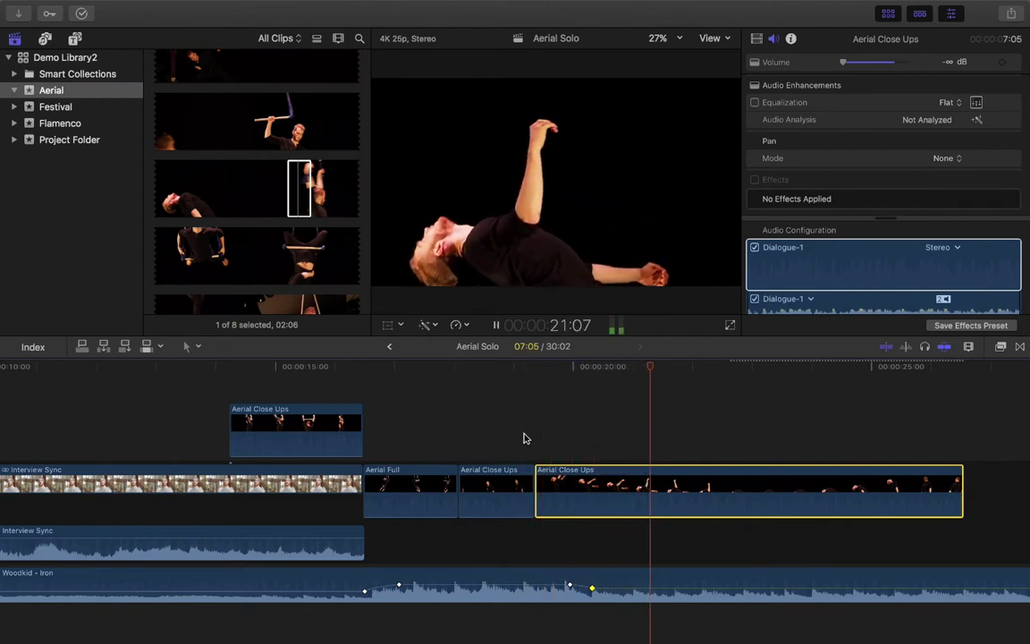
key("space")
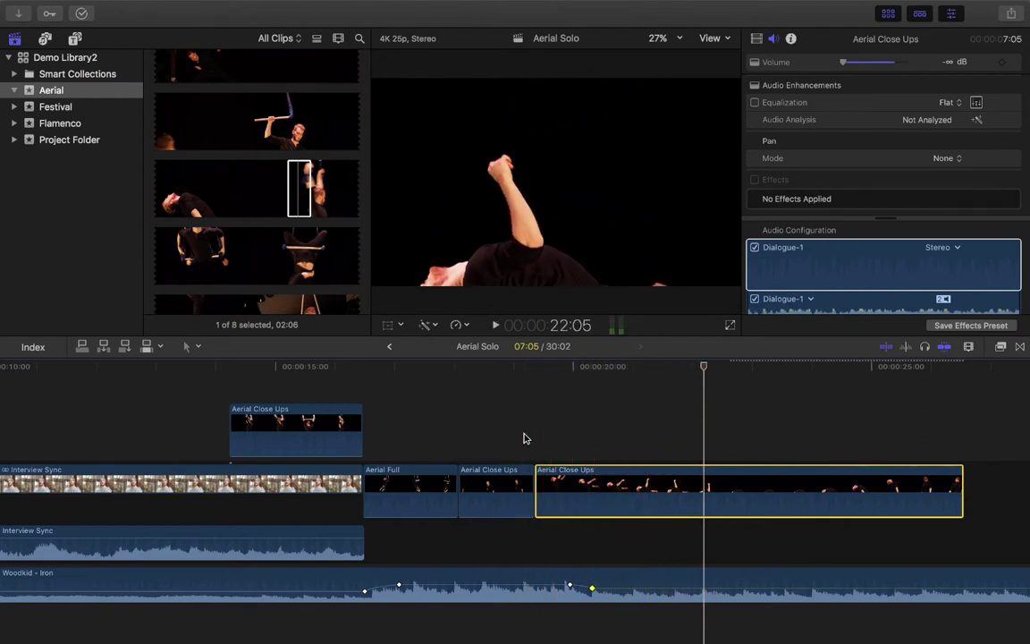
Step: Trim the end of the last Aerial Close Ups clip back to 23:00
key("super+minus")
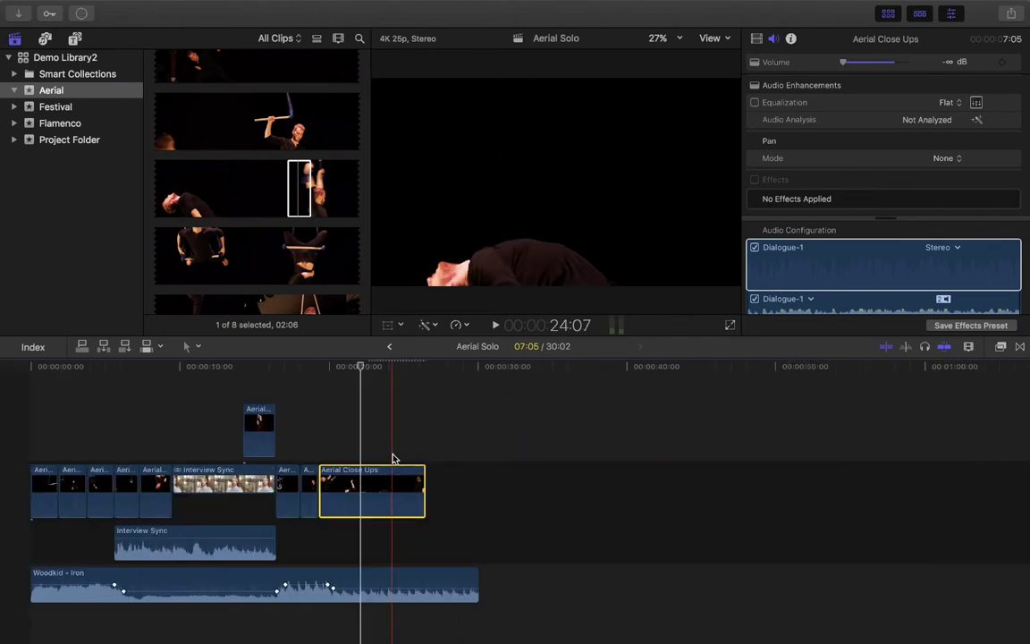
key("super+equal")
scroll(392, 458, "left", 10)
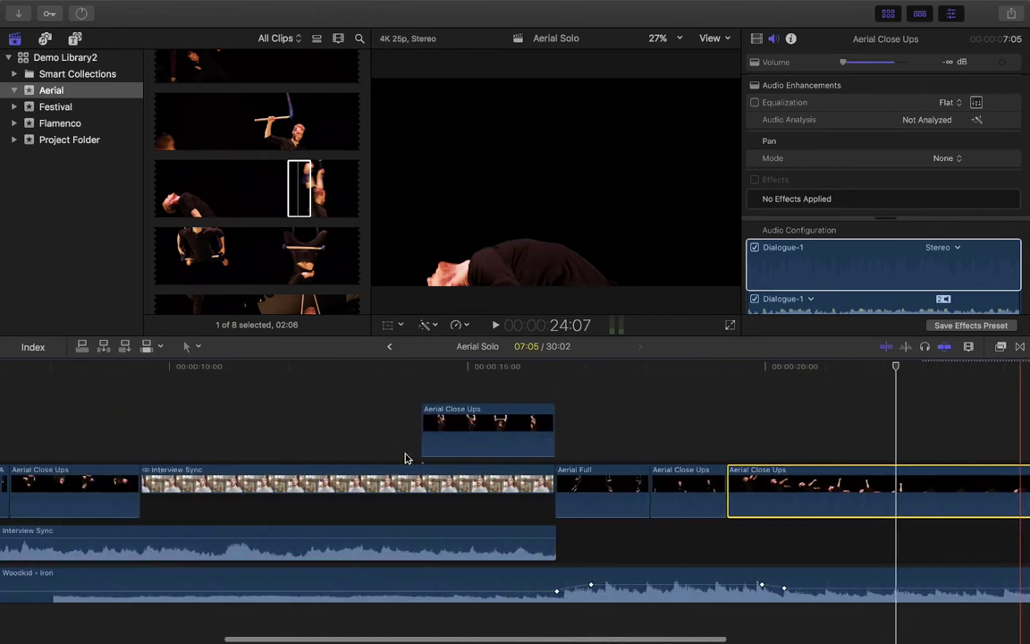
scroll(405, 454, "right", 8)
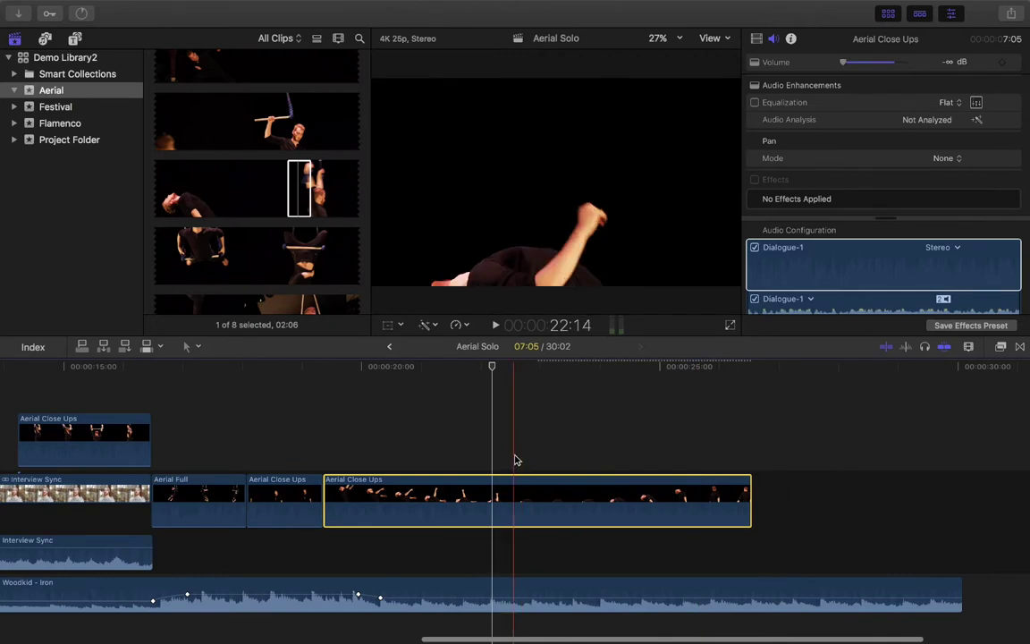
left_click(542, 442)
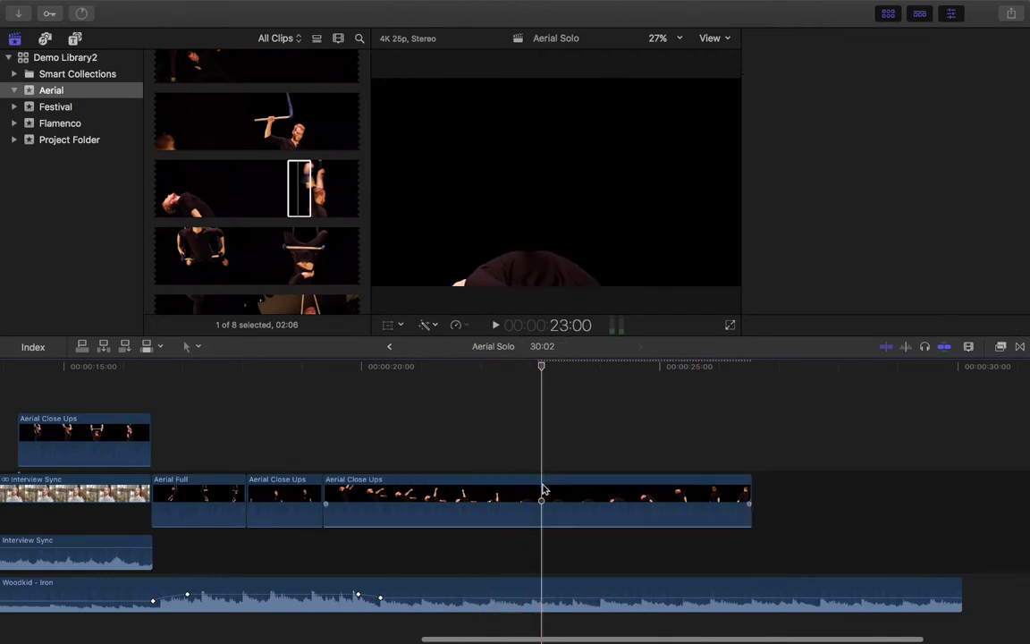
left_click_drag(751, 487, 541, 491)
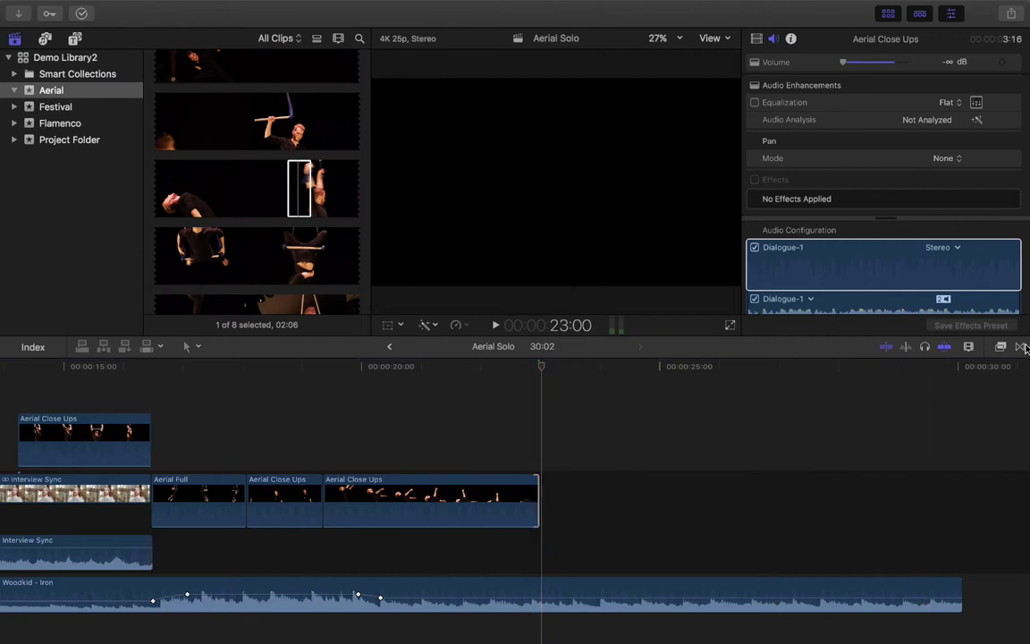
Step: Add a Fade To Color transition to the end of the last Aerial Close Ups clip, starting at about 21:11, and play it
left_click(1021, 347)
scroll(954, 465, "down", 10)
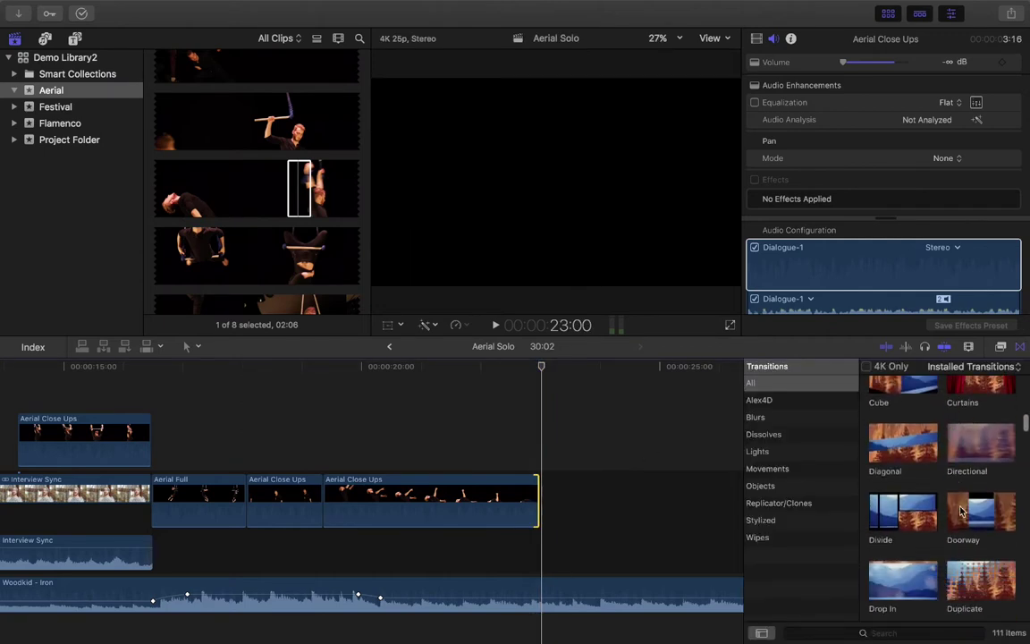
scroll(961, 511, "down", 4)
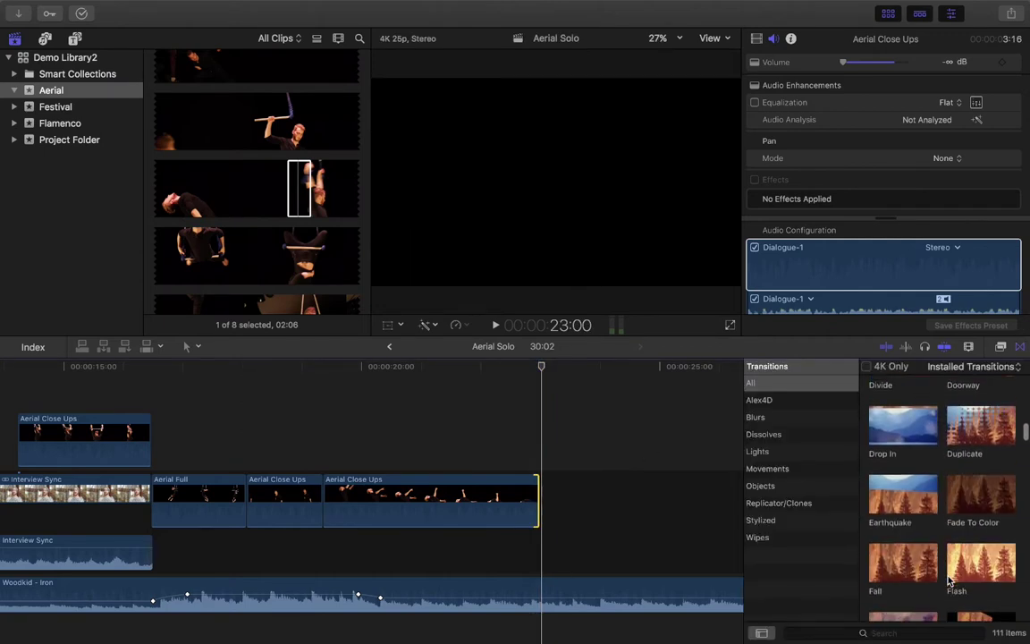
left_click_drag(975, 505, 448, 507)
left_click(415, 438)
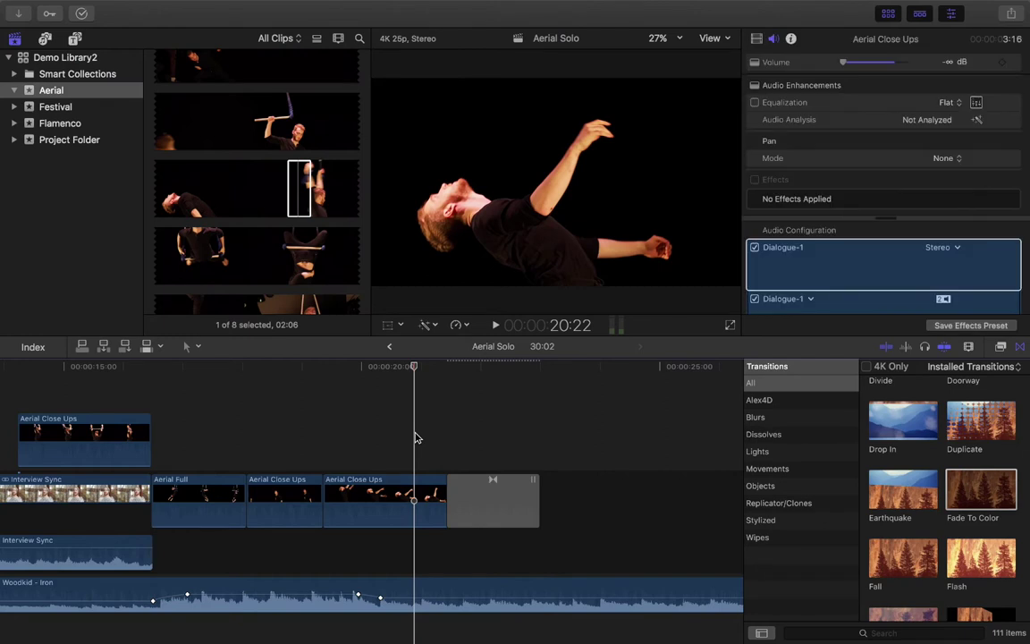
key("space")
key("space")
left_click(1021, 347)
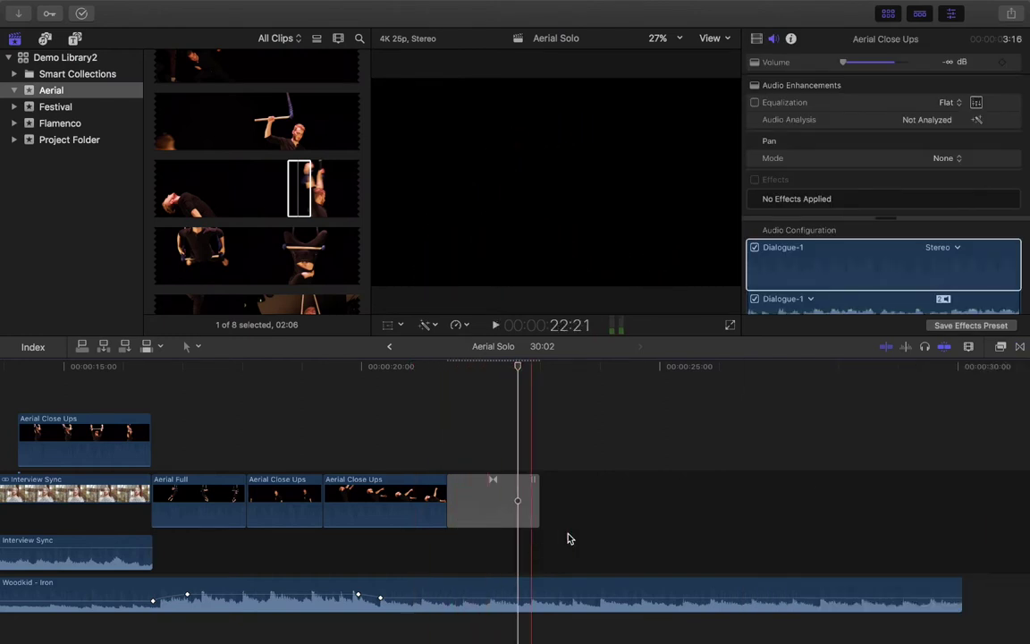
Step: Trim the end of Woodkid - Iron to 23:00 and delete its two volume keyframes at about 20 seconds
left_click_drag(960, 583, 539, 580)
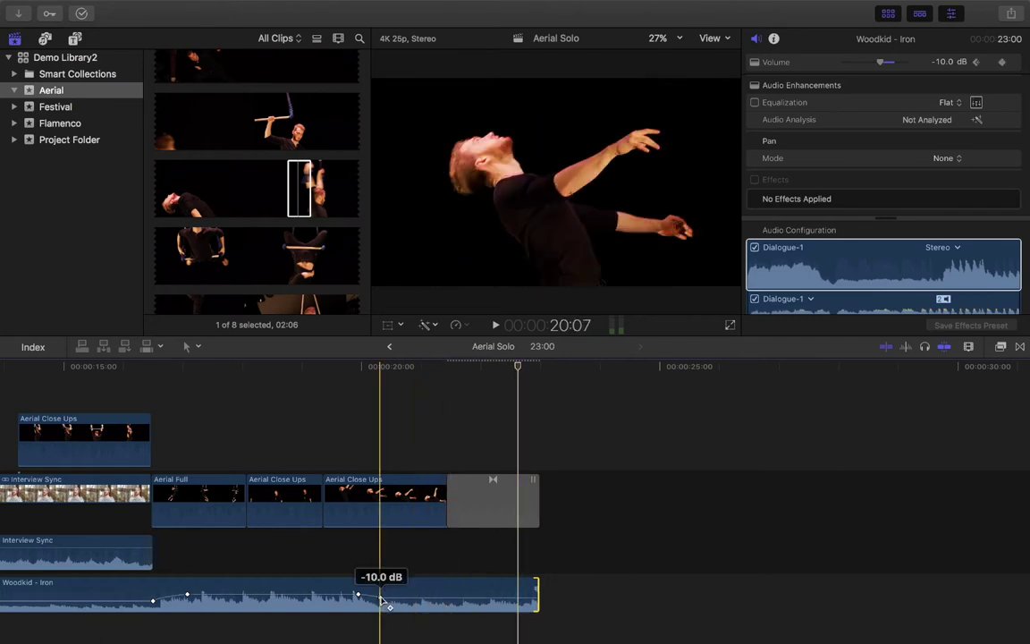
left_click_drag(383, 604, 360, 598)
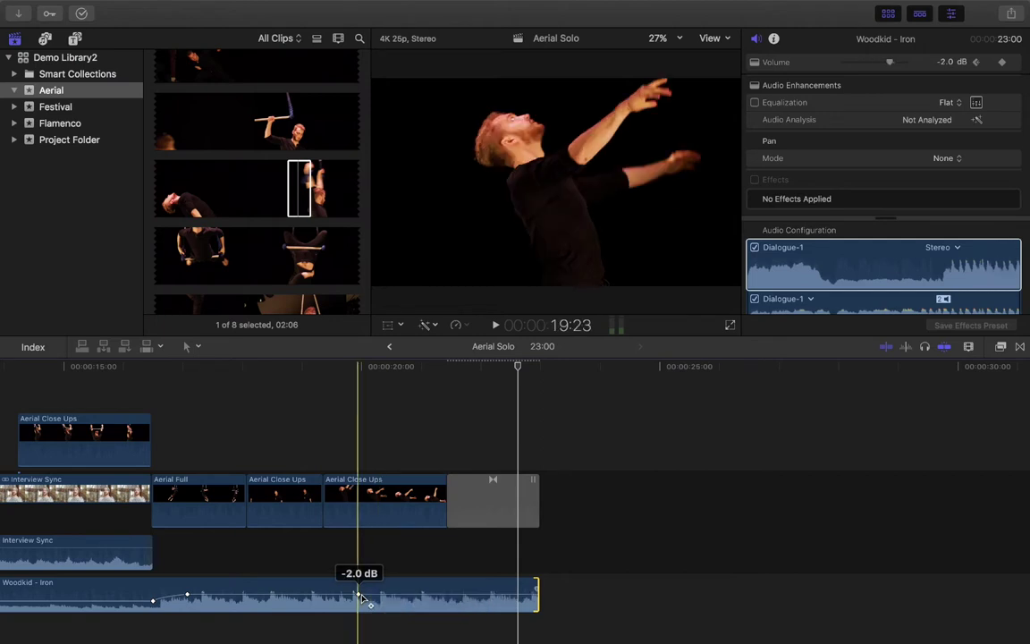
left_click(390, 604)
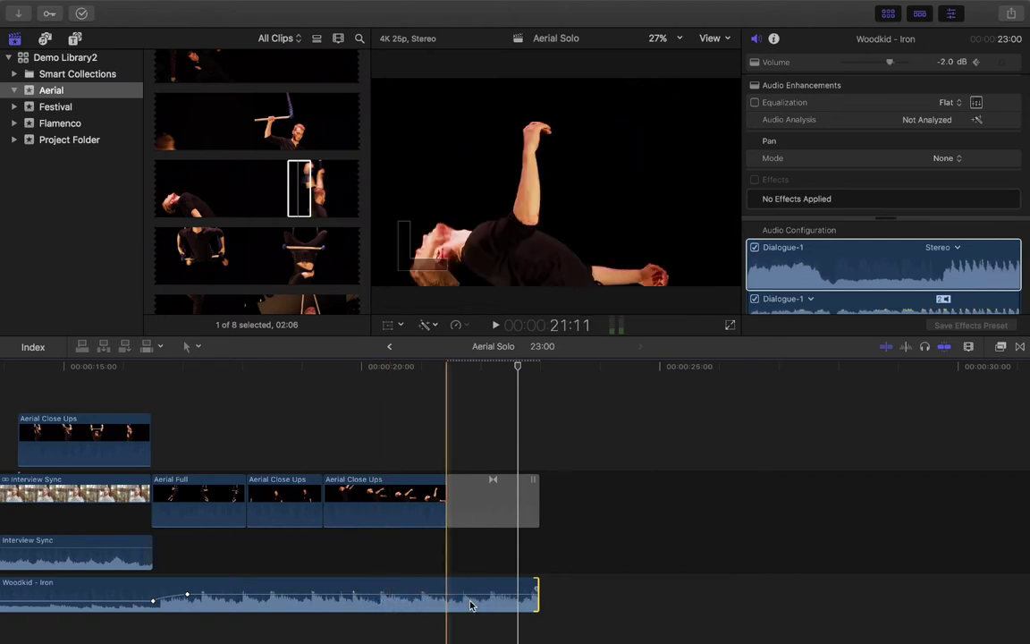
left_click(638, 562)
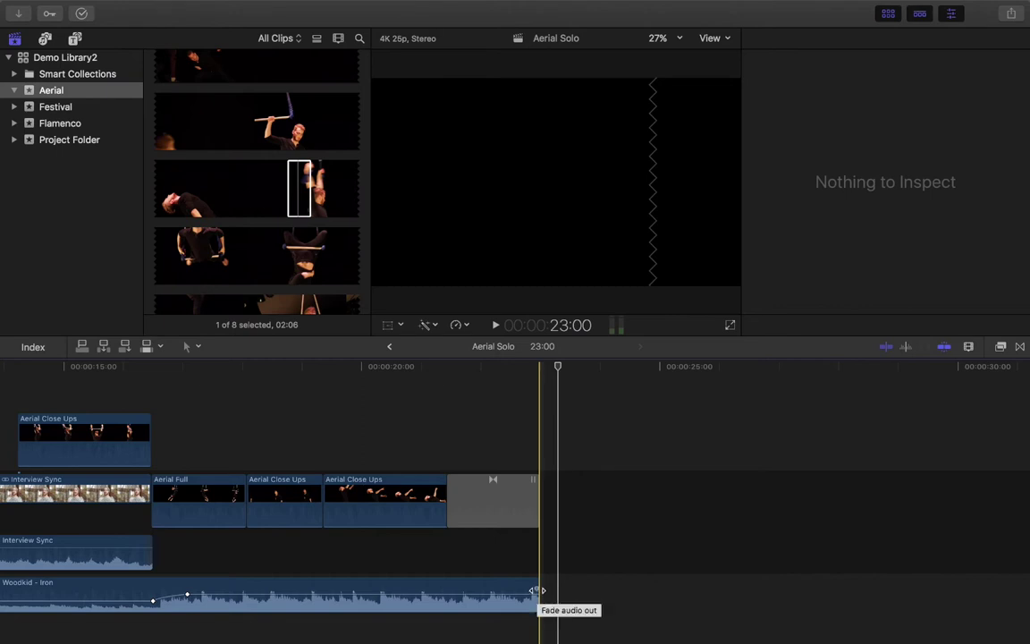
Step: Give the end of Woodkid - Iron an audio fade-out about 2:12 long and play the ending
left_click_drag(537, 591, 505, 591)
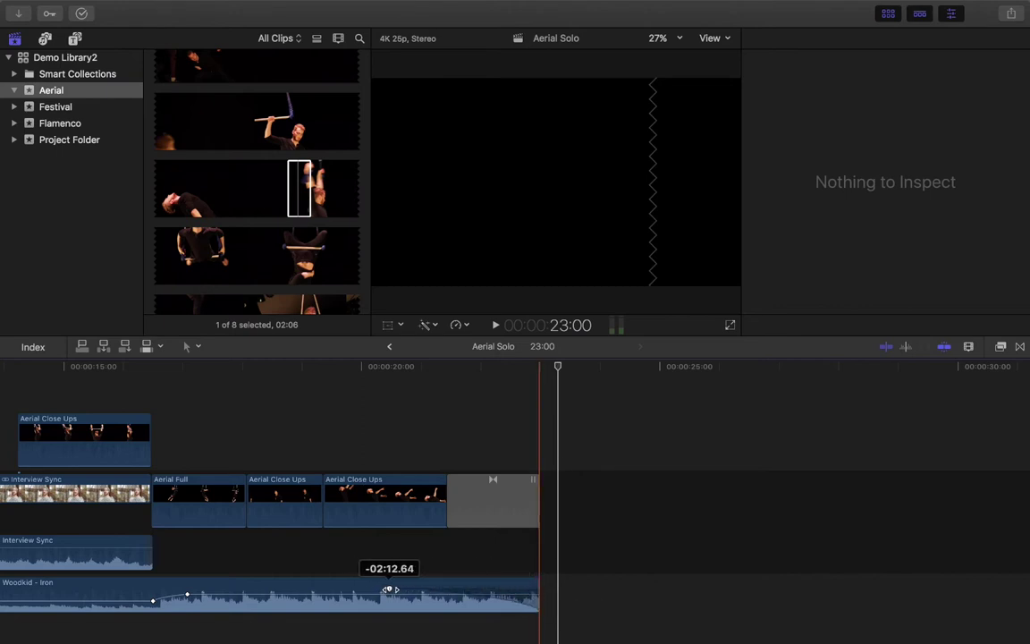
left_click(349, 413)
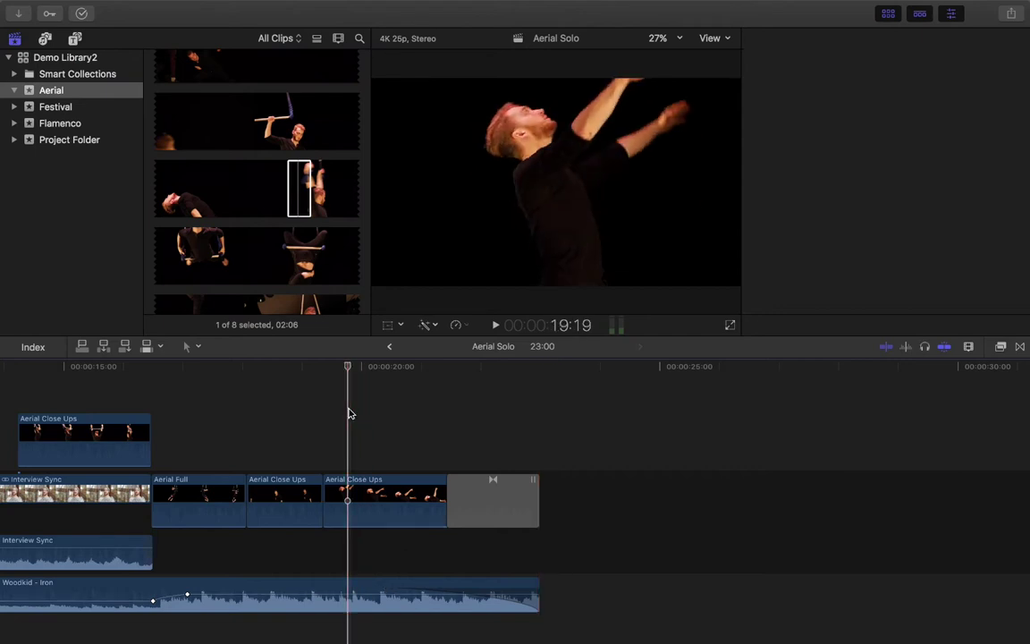
key("space")
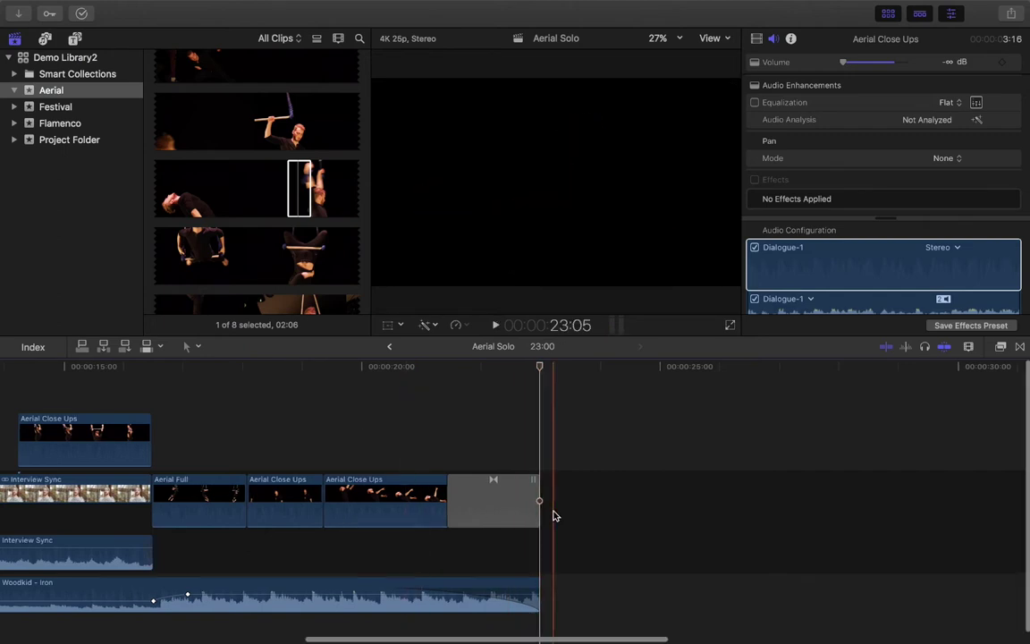
Step: Give the start of Woodkid - Iron an audio fade-in about 2 seconds long and play the opening
scroll(553, 516, "left", 10)
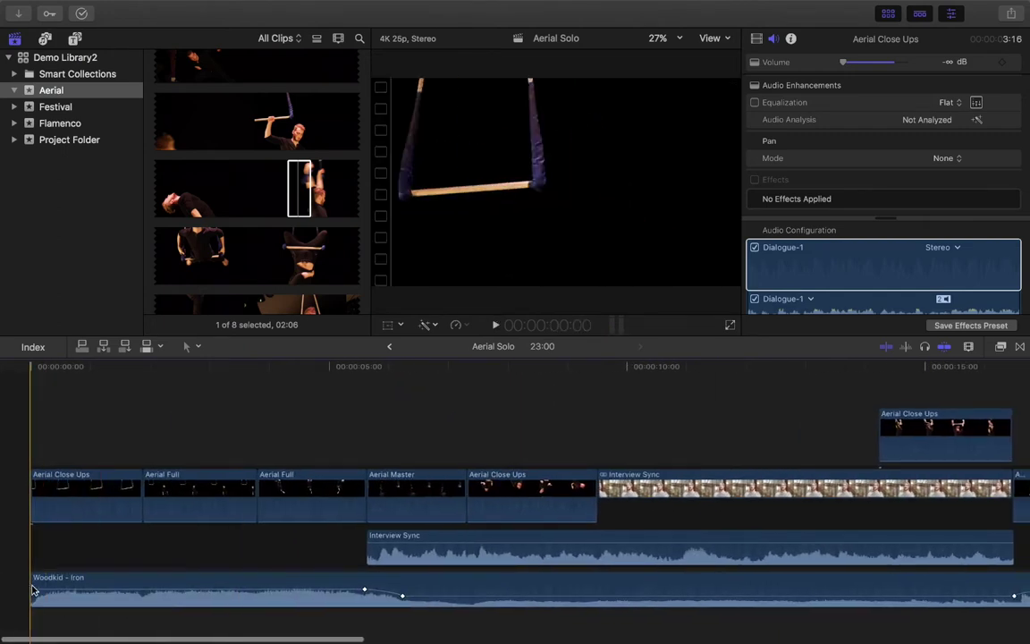
left_click_drag(29, 586, 151, 576)
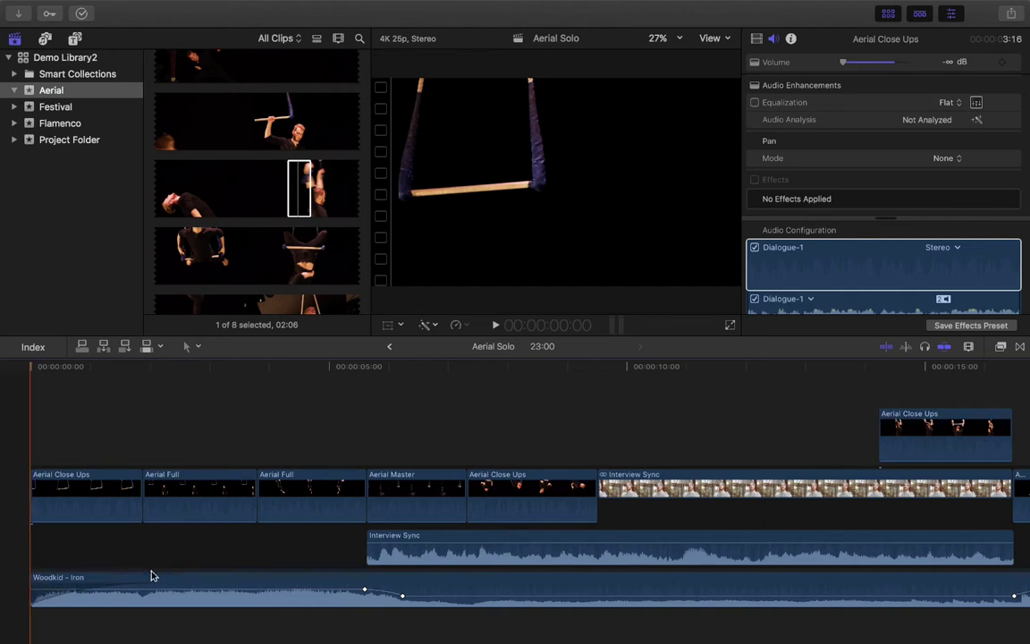
key("space")
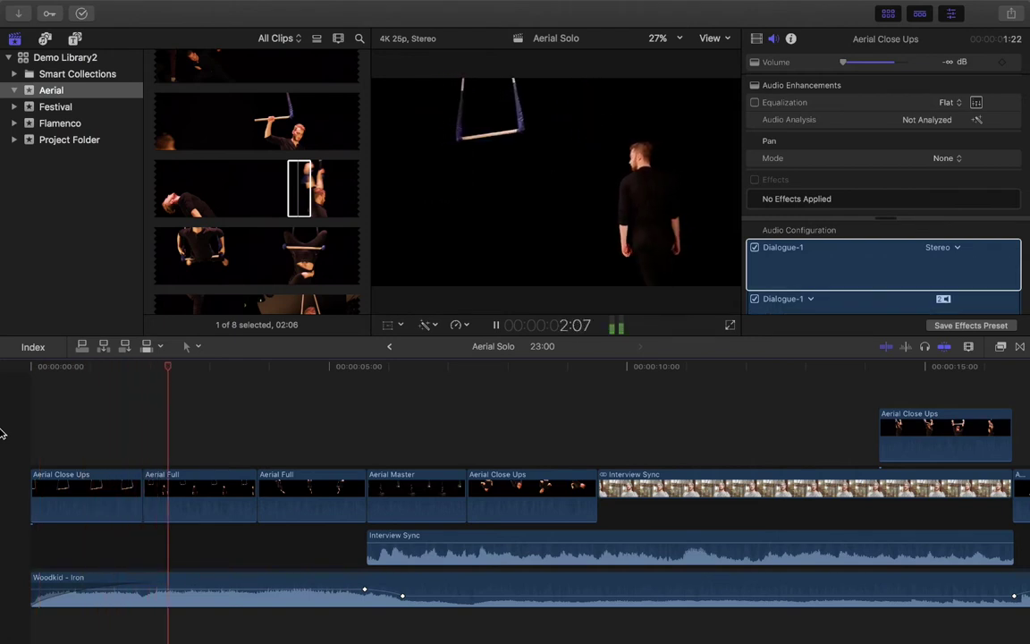
key("space")
Step: Mark a 4:23 range in the first Aerial Full browser clip, covering the empty trapeze and the performer walking into view
left_click(62, 491)
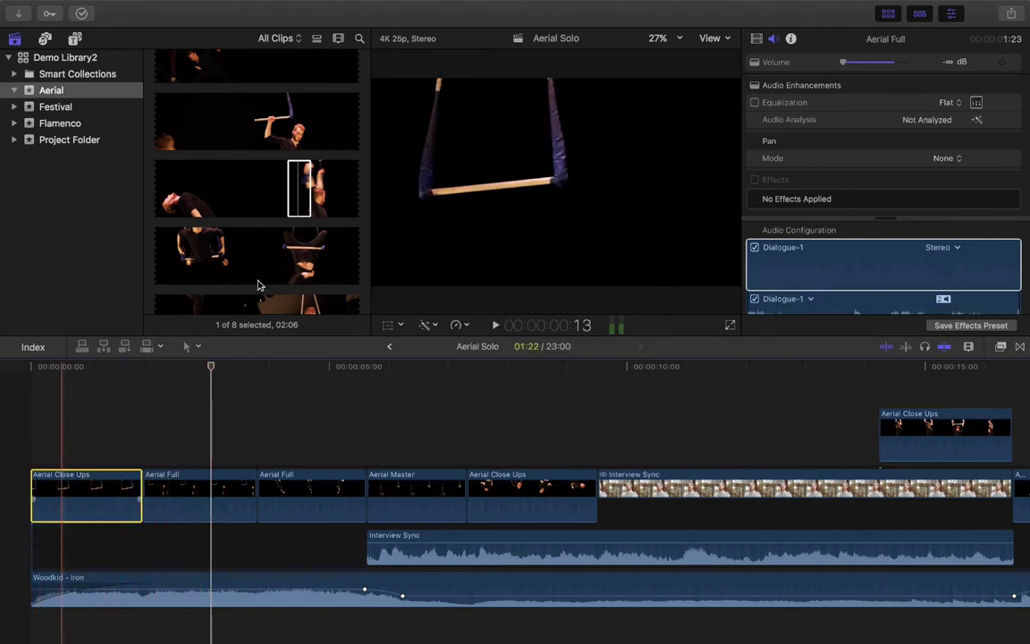
scroll(288, 249, "up", 5)
scroll(288, 249, "up", 5)
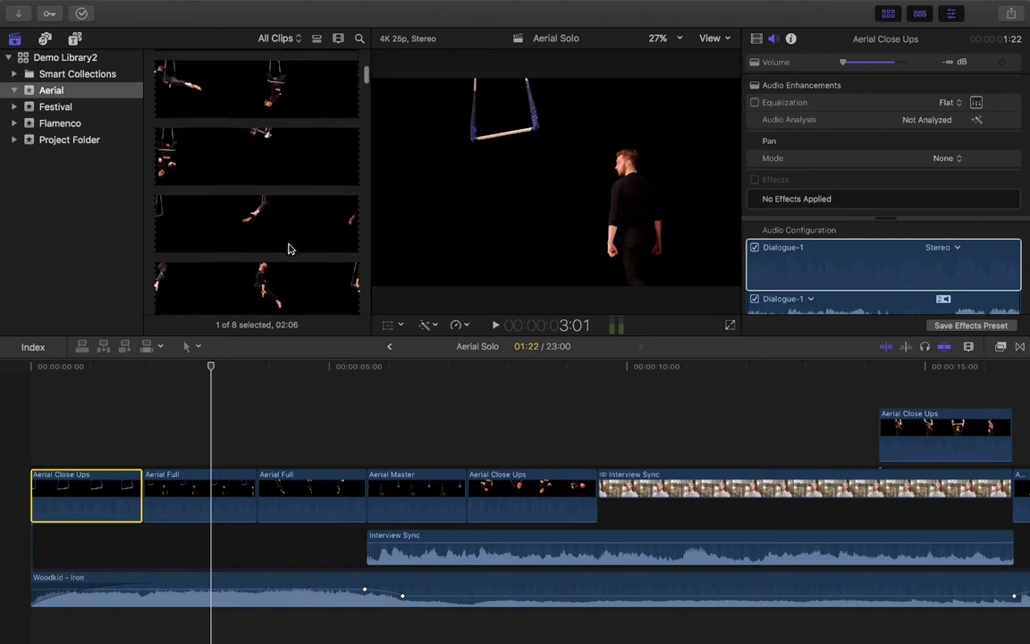
left_click(267, 98)
scroll(325, 131, "up", 3)
scroll(325, 132, "up", 3)
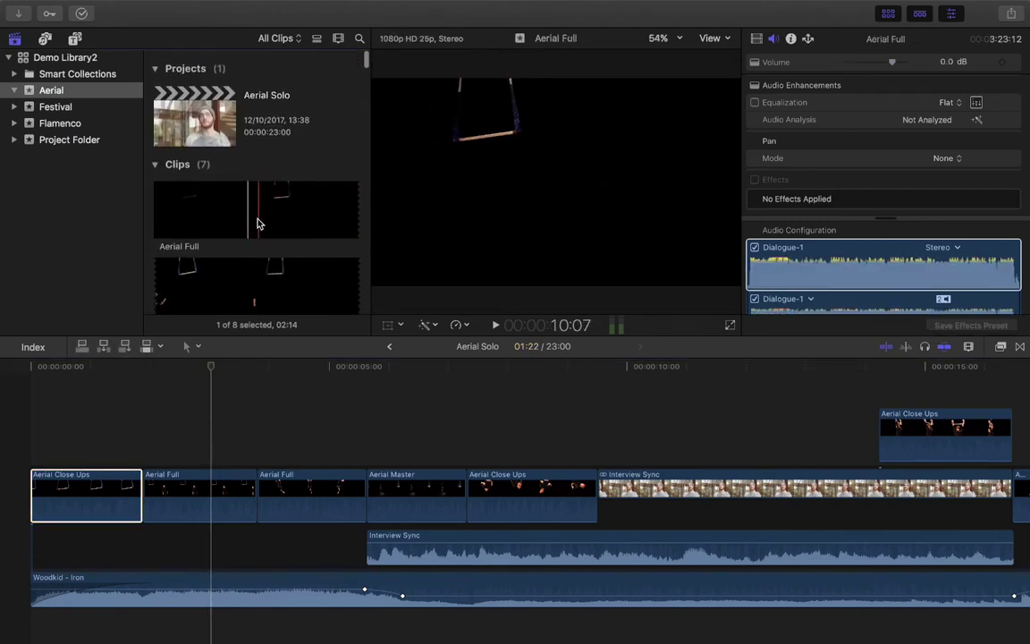
key("i")
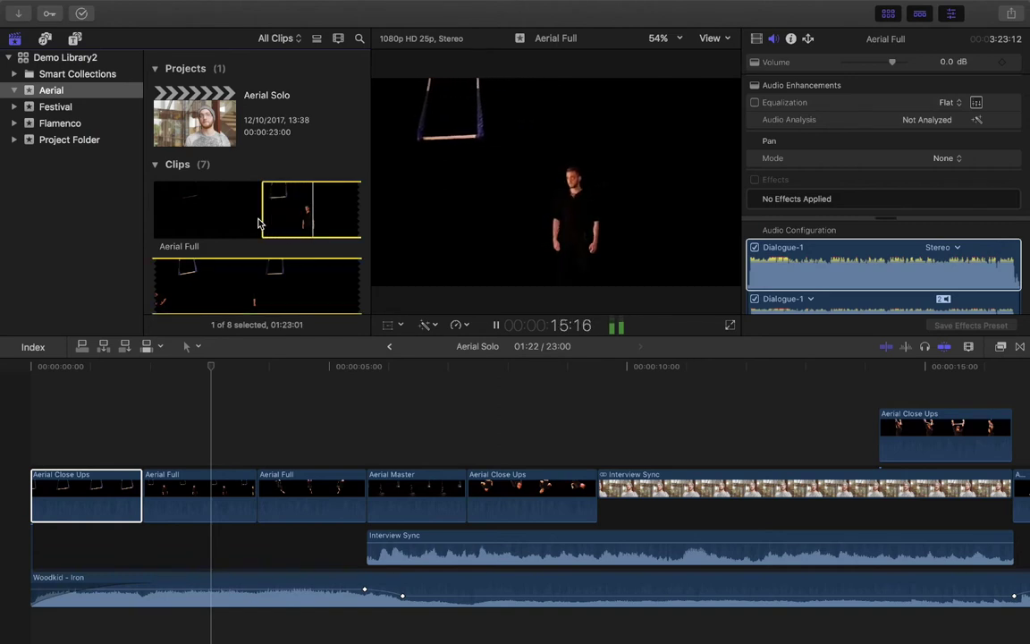
Step: Replace the first two storyline clips, Aerial Close Ups and Aerial Full, with the marked Aerial Full range trimmed to 3:20
left_click_drag(259, 223, 71, 426)
left_click_drag(152, 444, 152, 461)
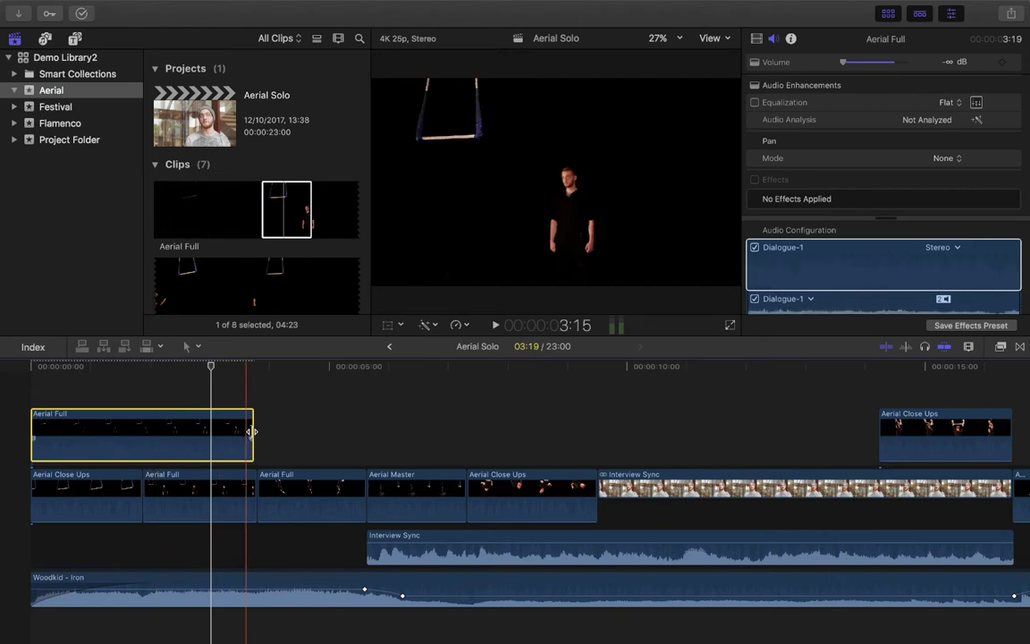
left_click_drag(251, 431, 254, 433)
left_click_drag(192, 417, 193, 471)
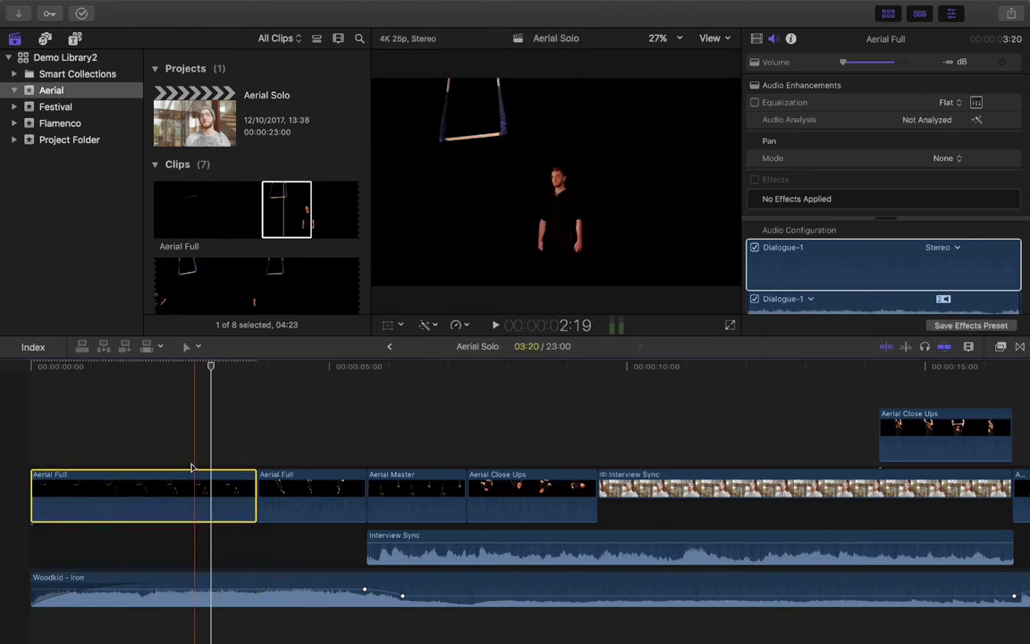
Step: Shorten the fade-out of Woodkid - Iron to start at about 21:03, give it the S-curve shape, and play the ending
key("super+minus")
key("super+minus")
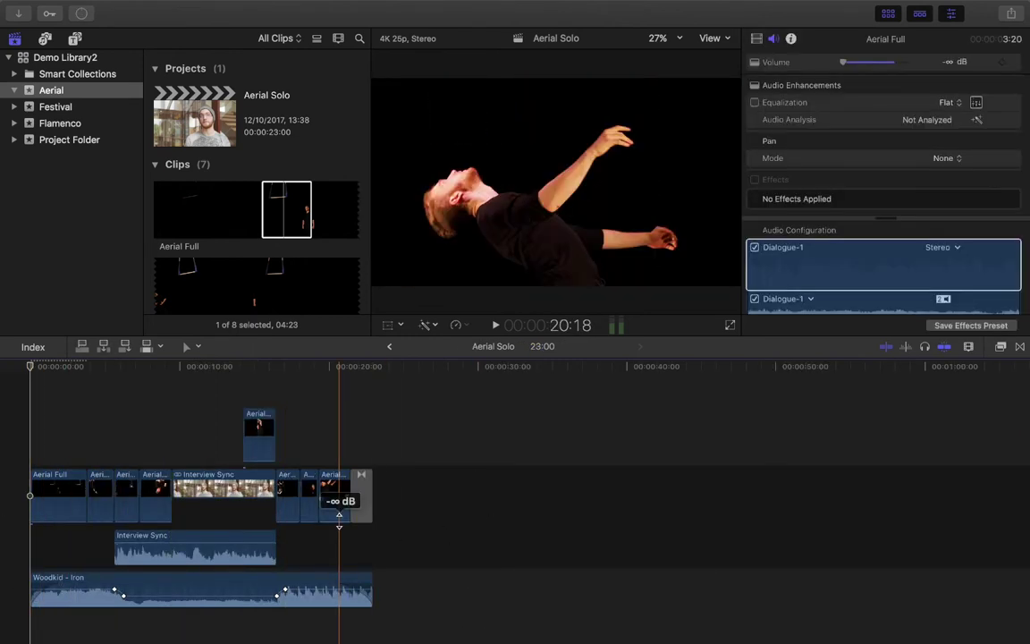
key("super+equal")
key("super+equal")
key("super+equal")
scroll(340, 525, "down", 1)
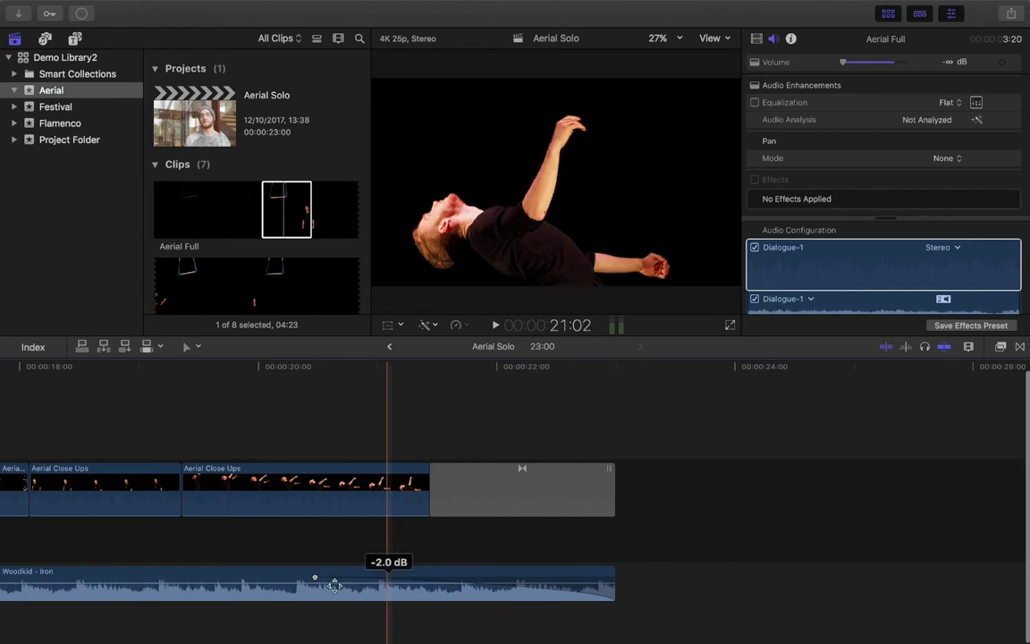
left_click_drag(315, 578, 391, 577)
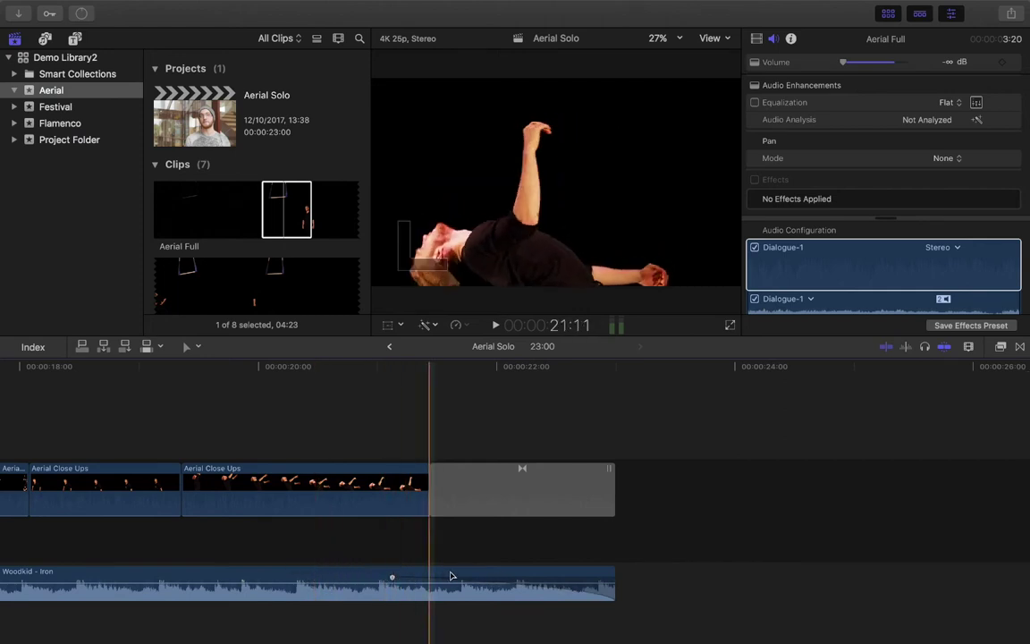
right_click(392, 578)
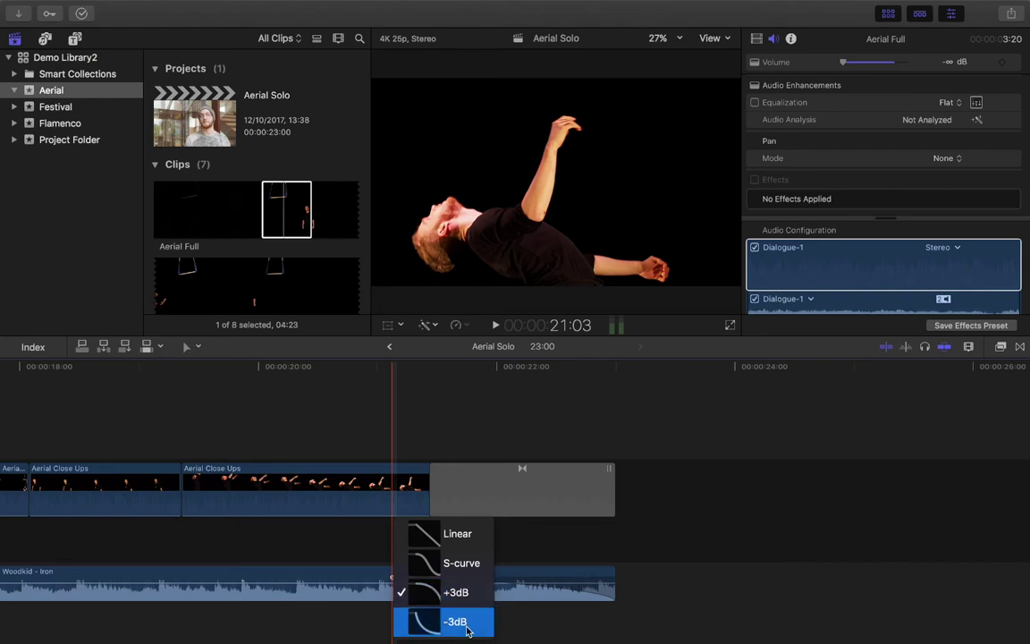
left_click(454, 564)
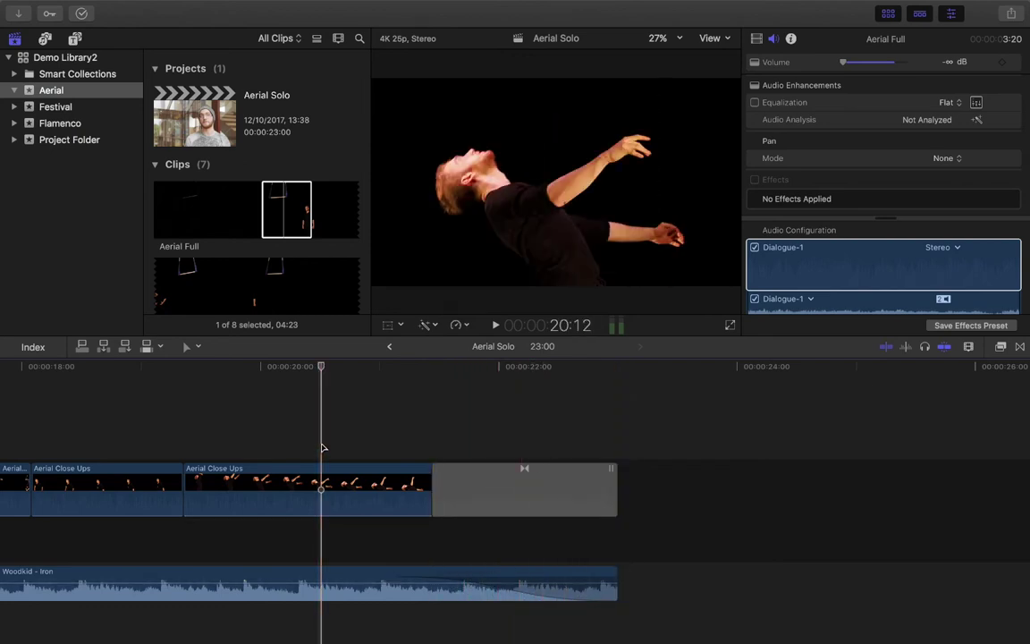
key("space")
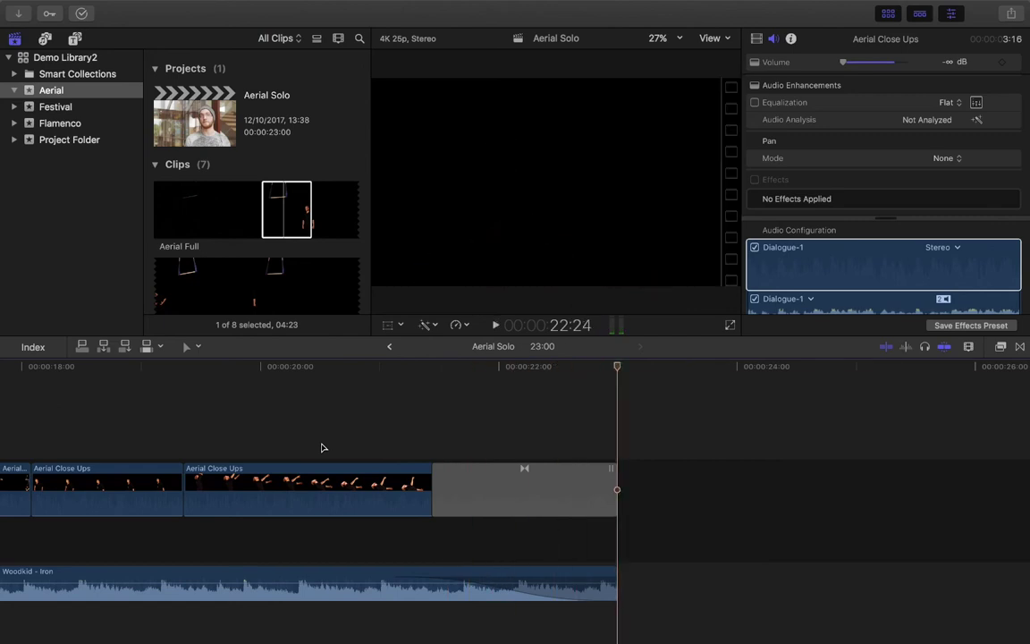
Step: Fit the whole Aerial Solo timeline in view and play the project full screen from the beginning
key("shift+z")
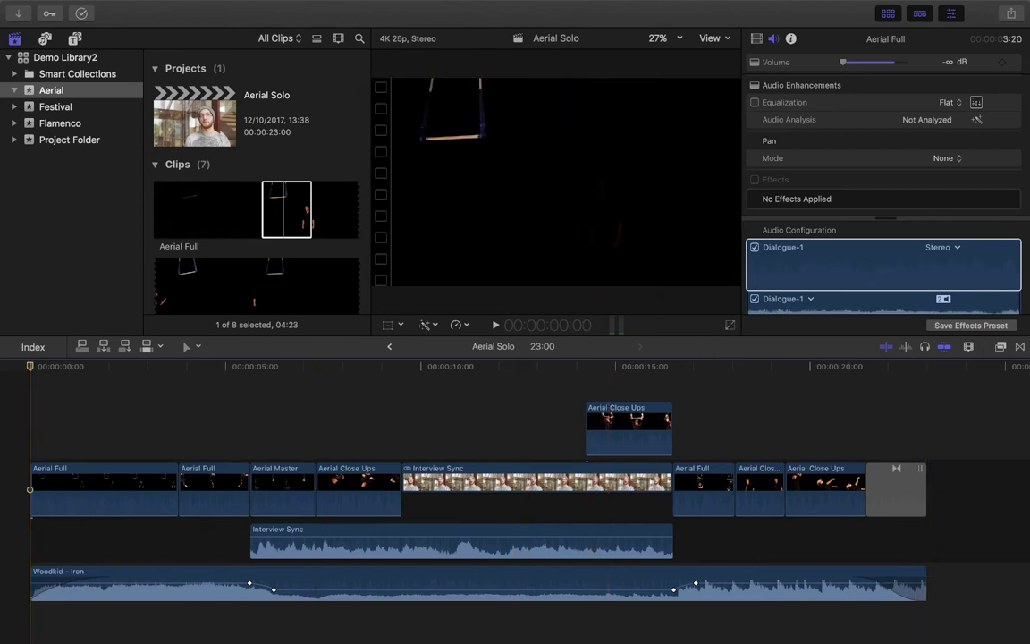
key("super+shift+f")
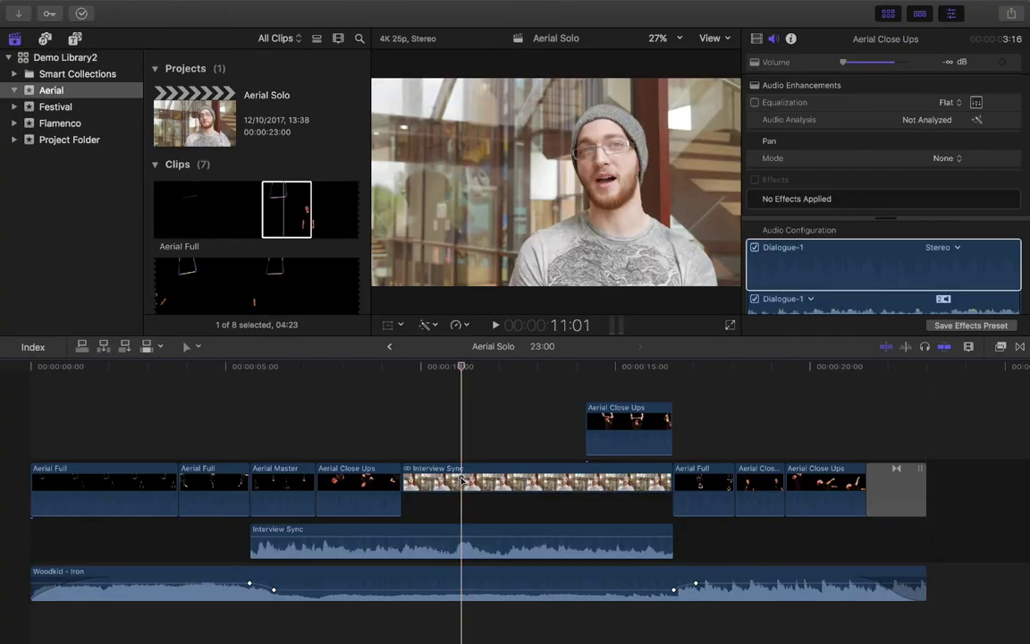
Step: Select the Interview Sync clip in the primary storyline at about 11:01
left_click(462, 481)
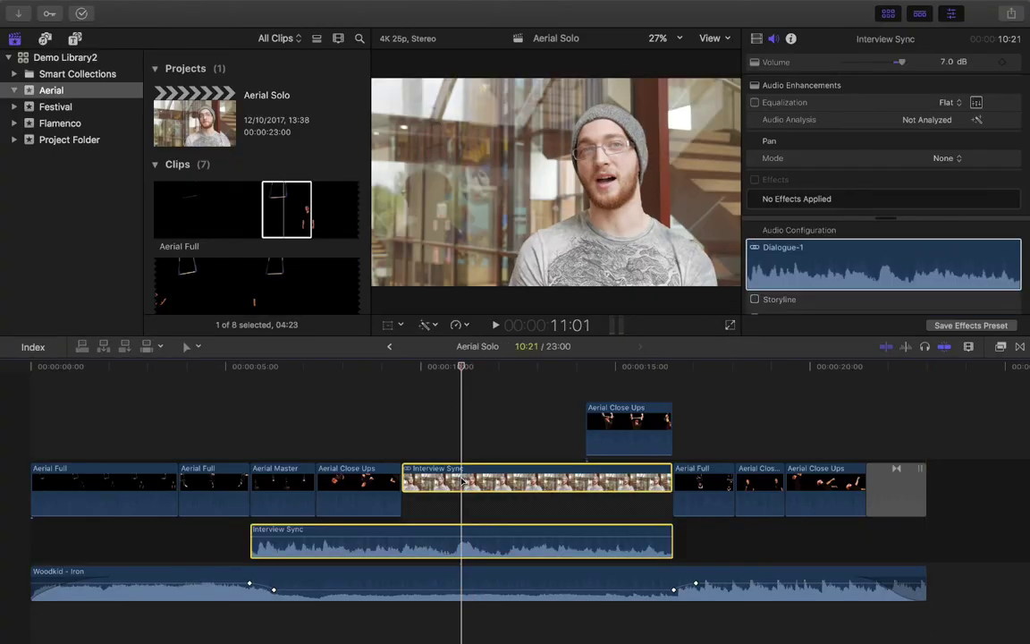